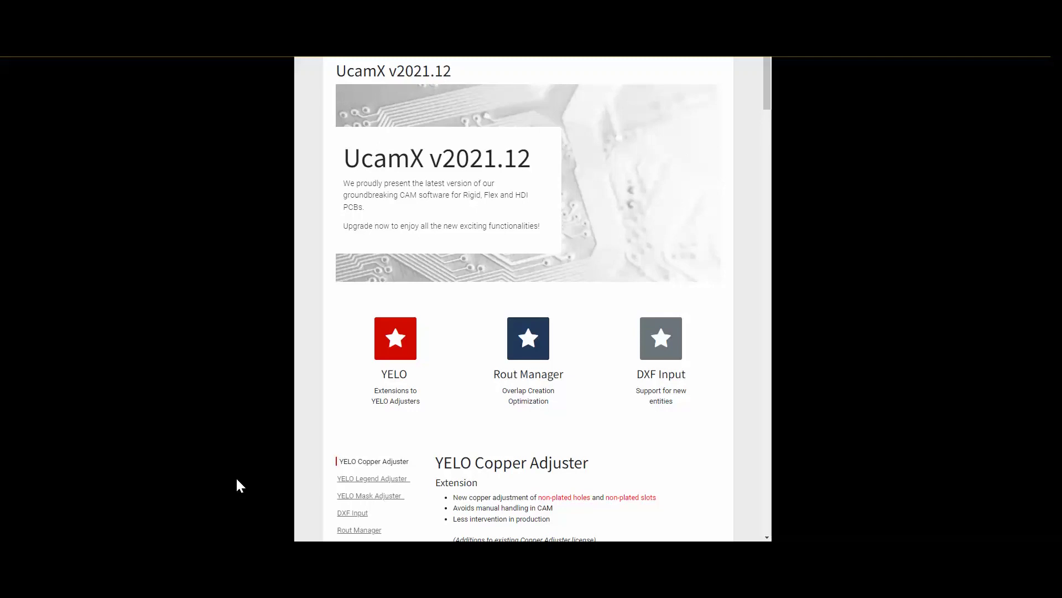
Step: Open the YELO Copper Adjuster section of the UcamX v2021.12 release notes
click(368, 461)
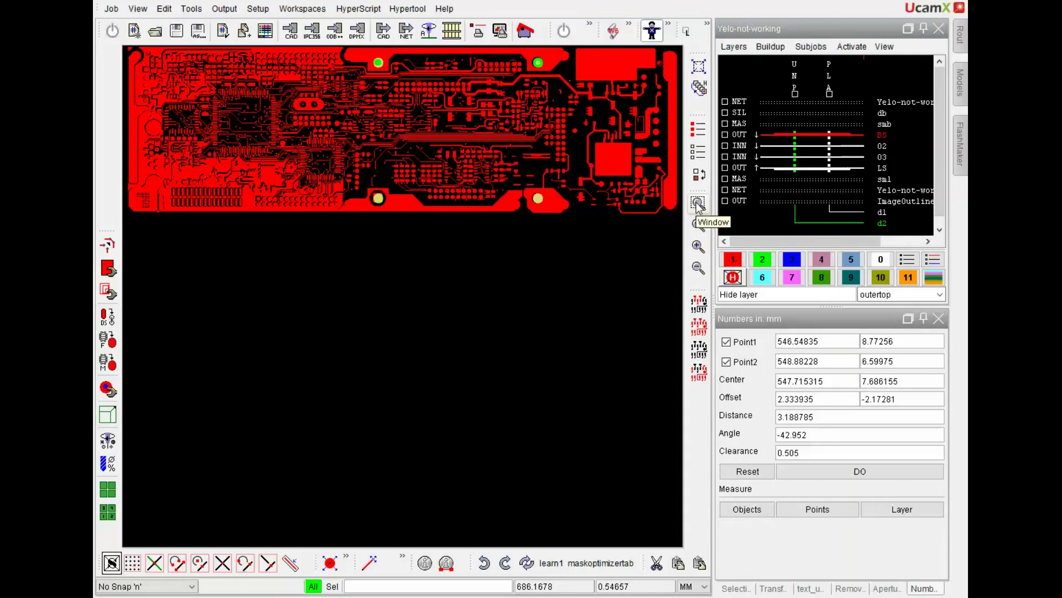
Step: Display copper layer BS in plane 1 and activate it together with the unplated and plated drill layers
click(733, 259)
click(877, 136)
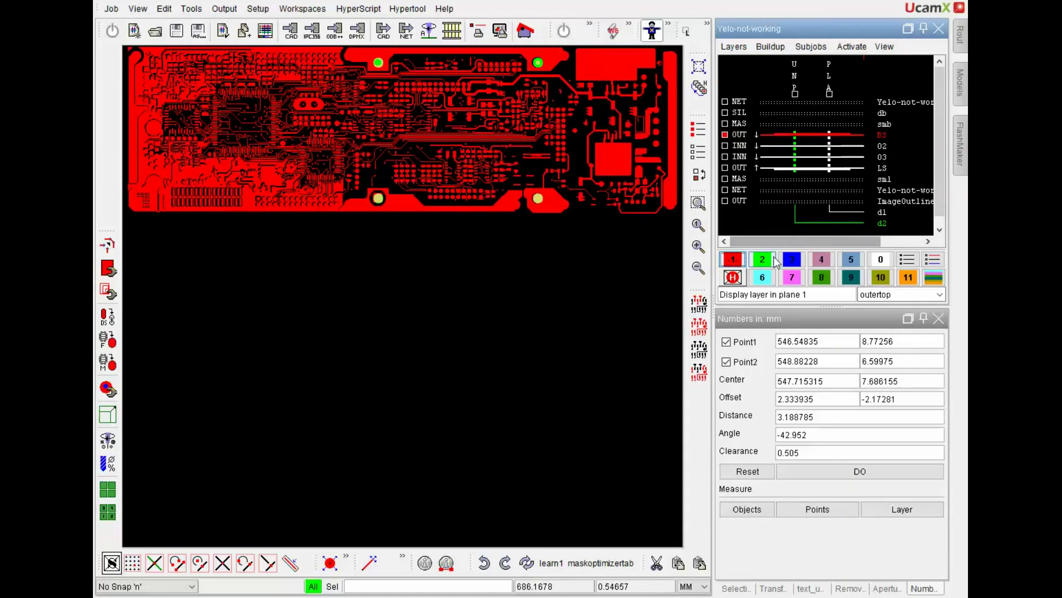
click(795, 92)
click(830, 91)
Step: Examine the non-plated holes up close to compare how copper covers or surrounds each one
click(698, 203)
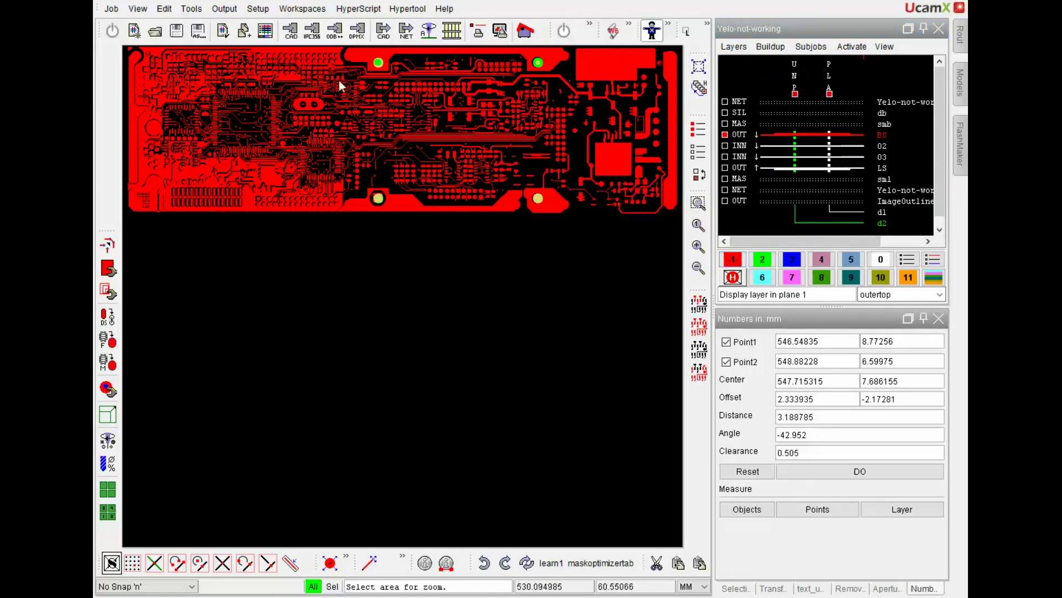
drag(354, 90, 401, 51)
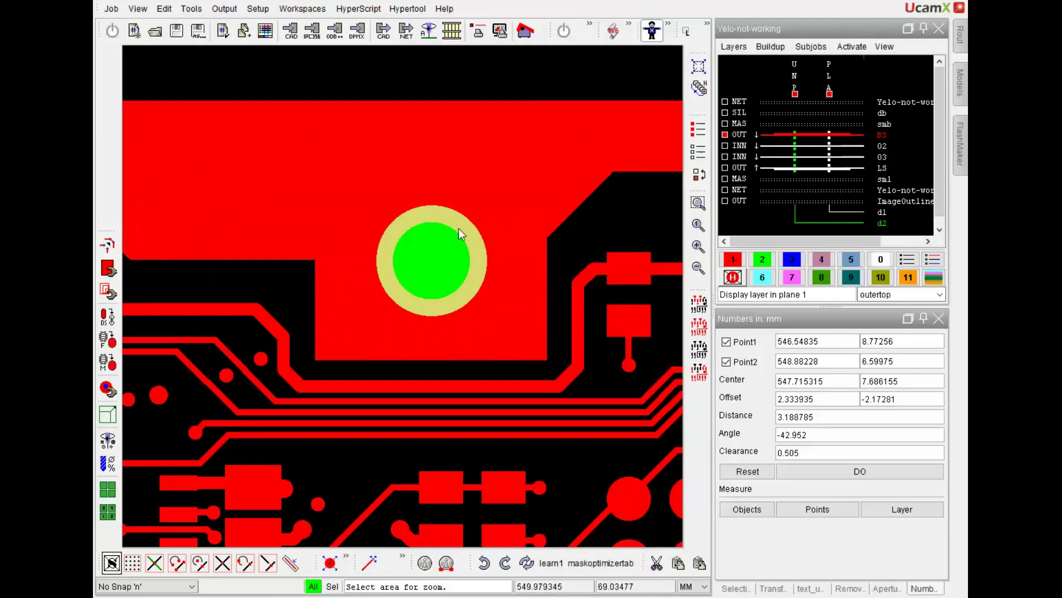
scroll(459, 227, down, 3)
scroll(459, 227, up, 3)
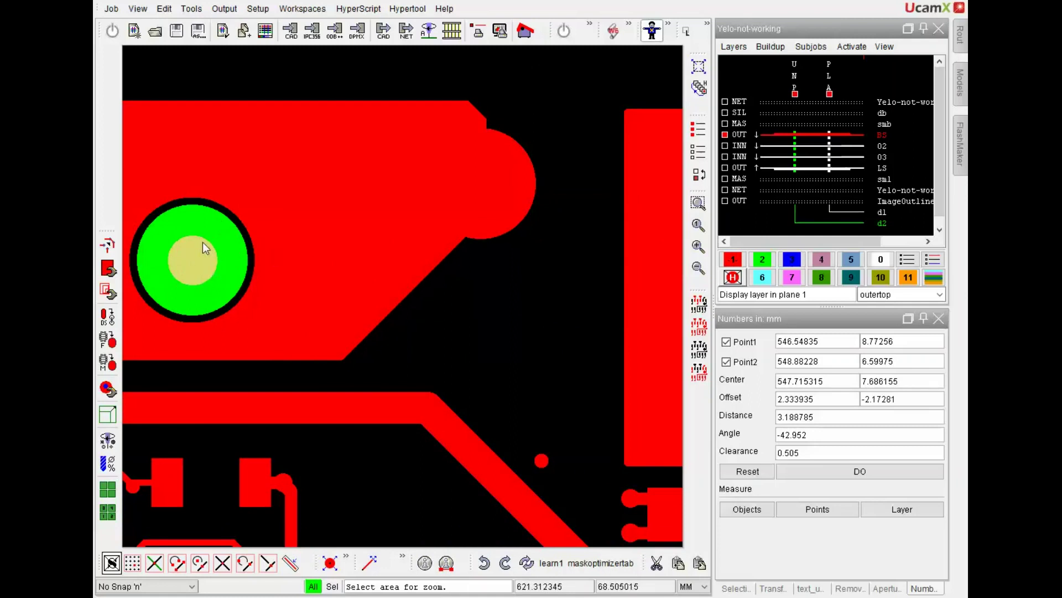
key(Up)
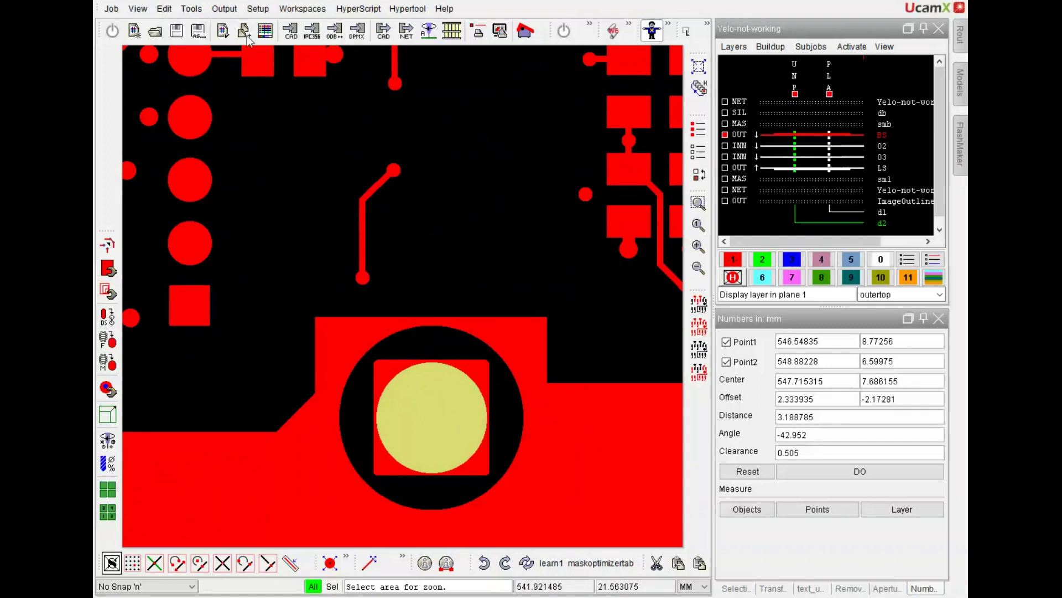
Step: Open the YELO Copper Adjuster and bring its non-plated parameter set into view
click(200, 17)
mouse_move(219, 63)
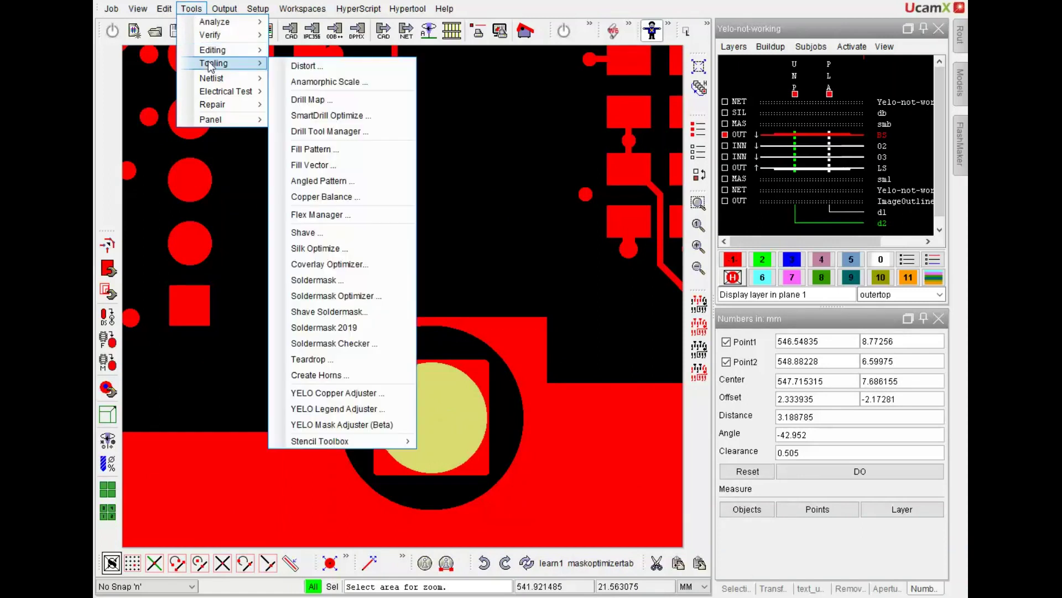
click(337, 393)
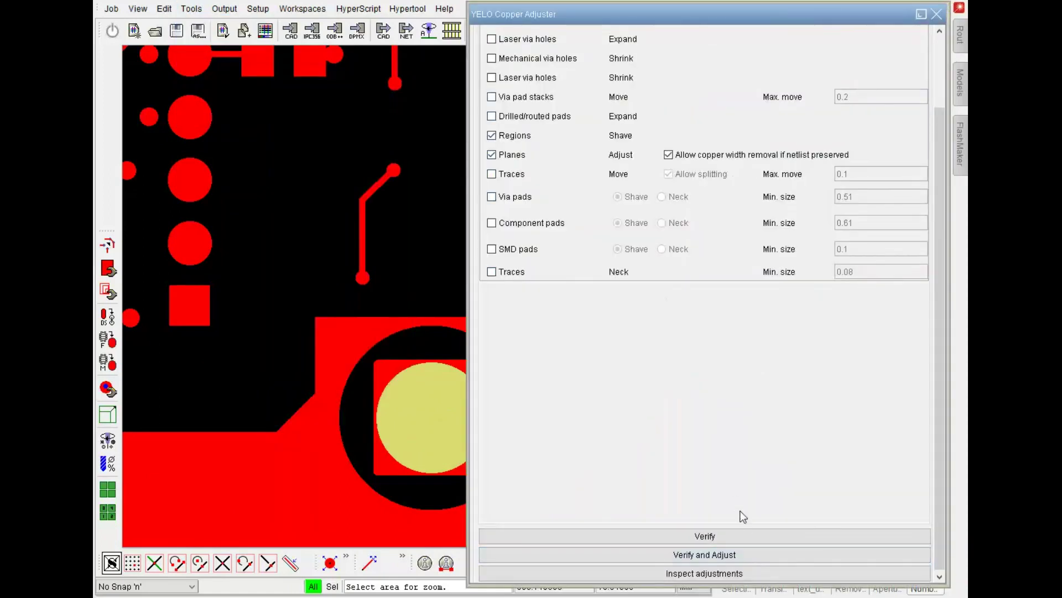
scroll(741, 514, up, 3)
scroll(744, 517, up, 2)
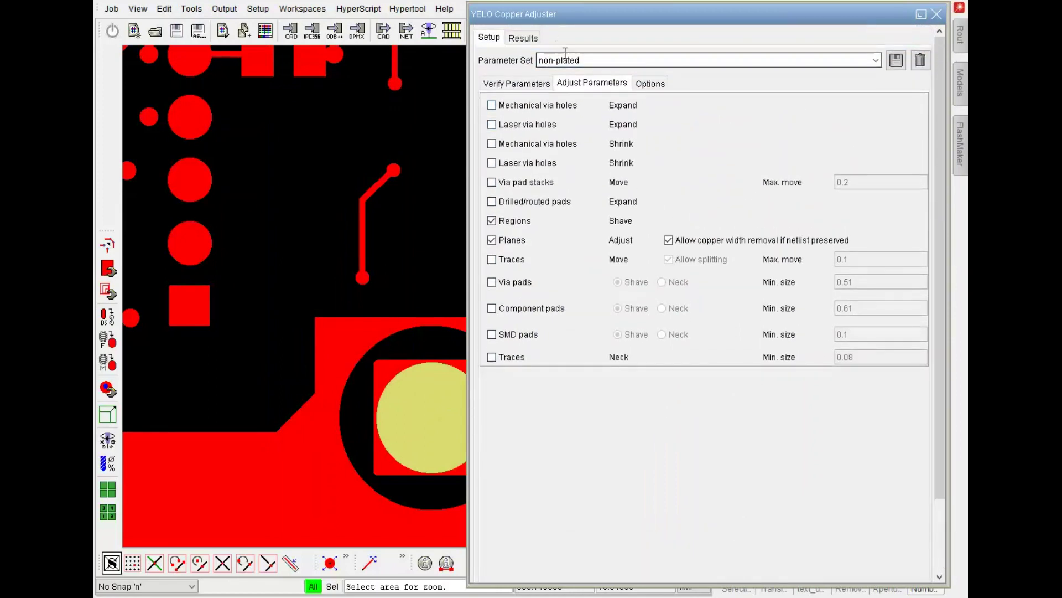
Step: Review the non-plated hole/slot clearances to pads, traces and regions, and check the enabled adjustment options
click(529, 83)
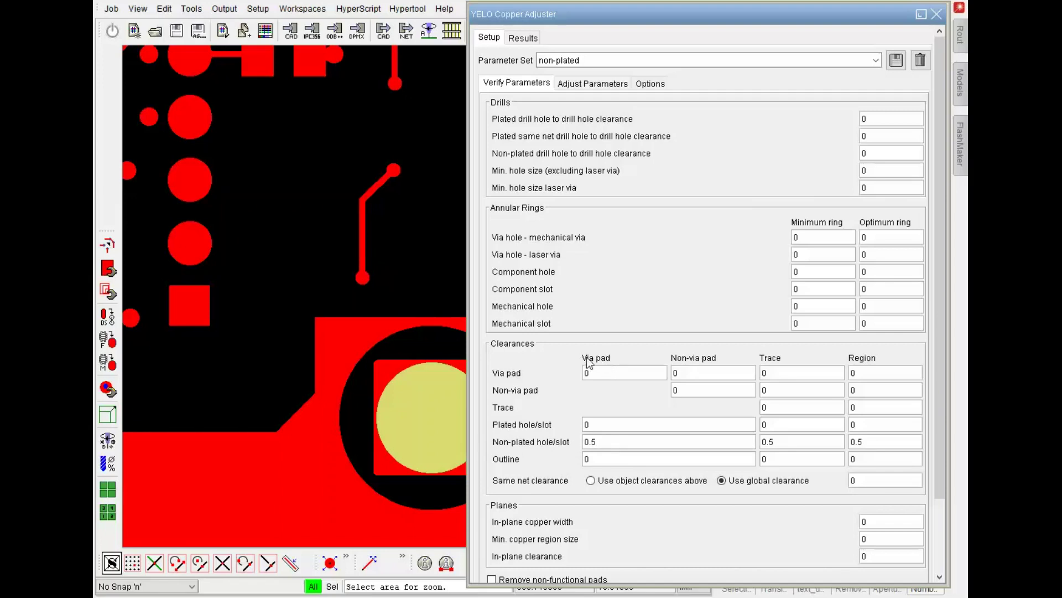
double_click(661, 441)
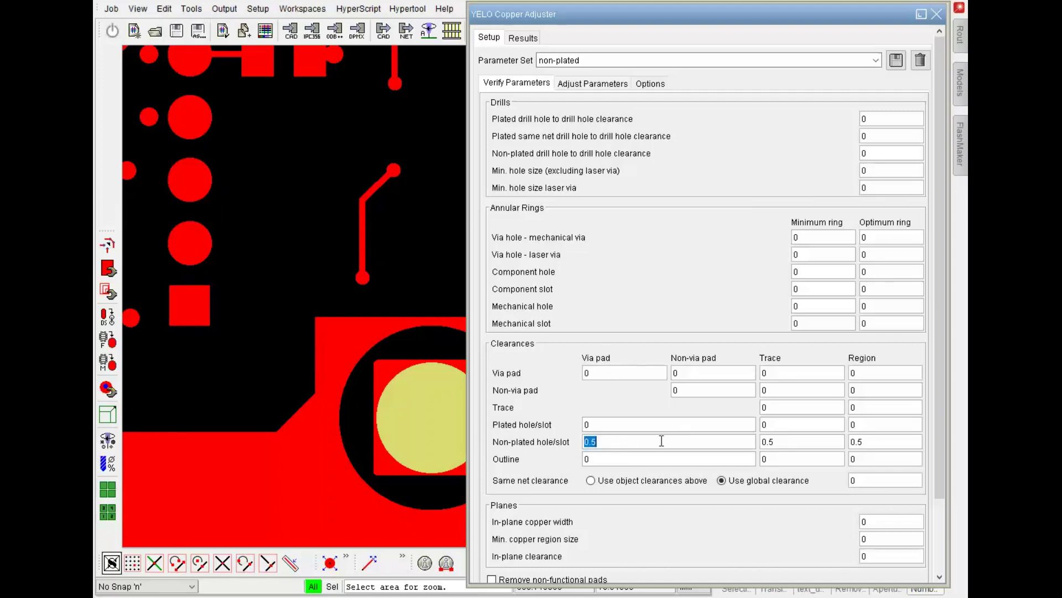
double_click(829, 442)
double_click(901, 443)
click(583, 83)
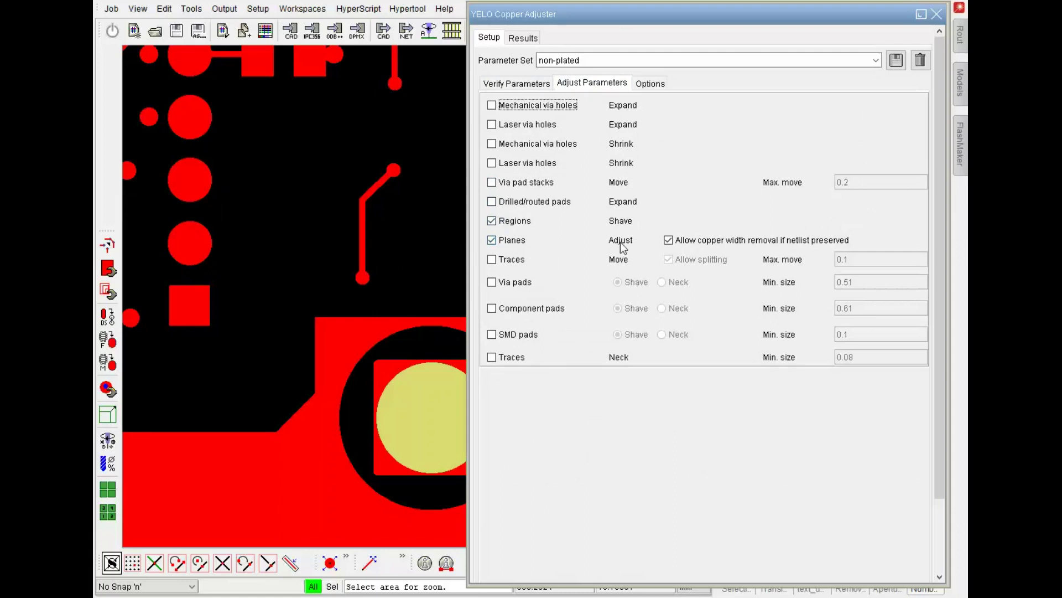
Step: Verify and adjust the BS copper layer with the non-plated parameters, dismiss the messages and close the adjuster
drag(940, 200, 941, 370)
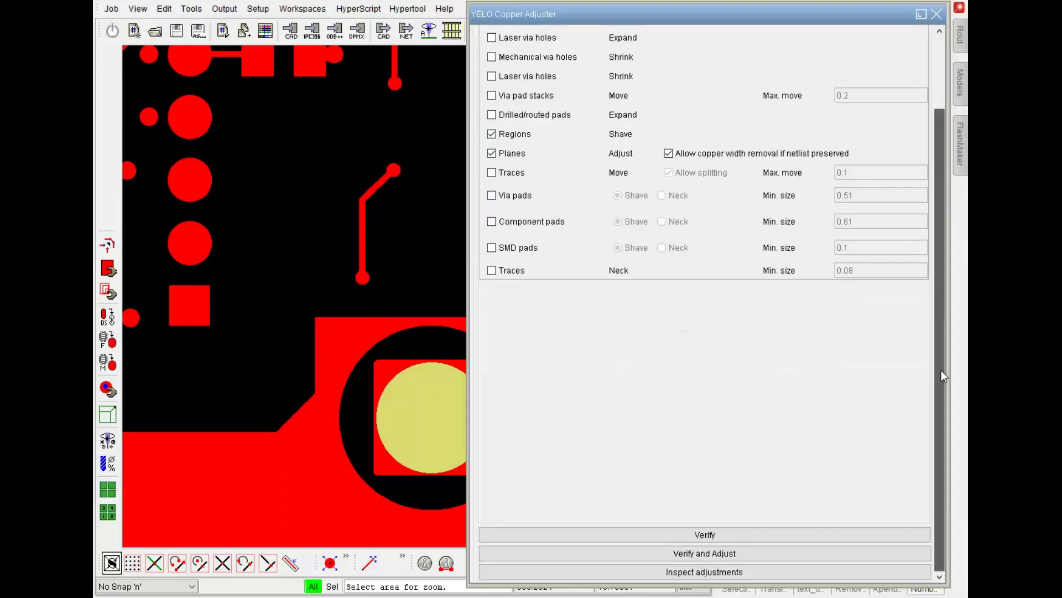
click(712, 555)
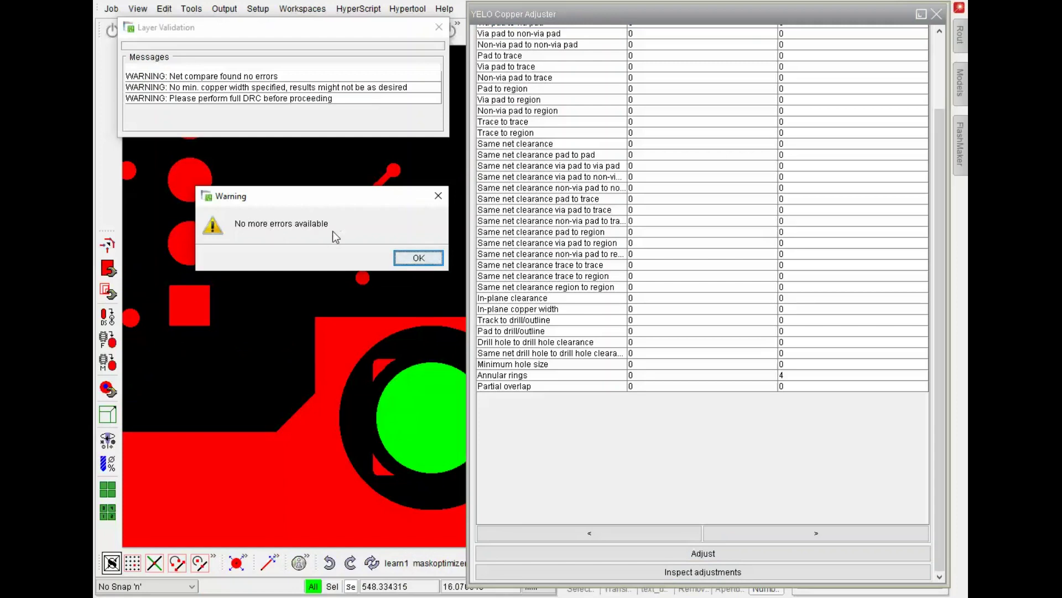
click(417, 259)
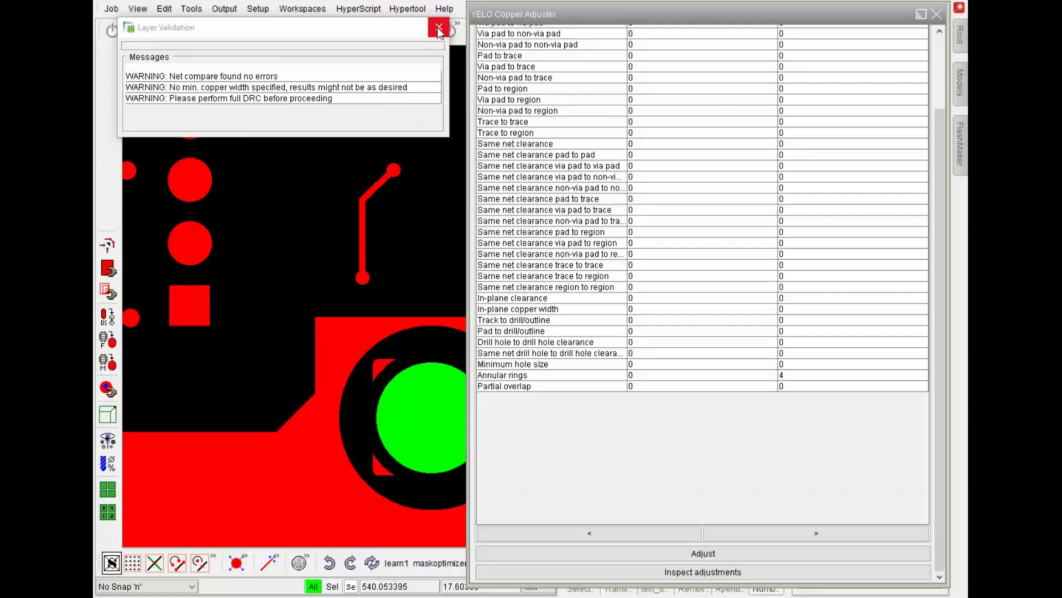
click(438, 28)
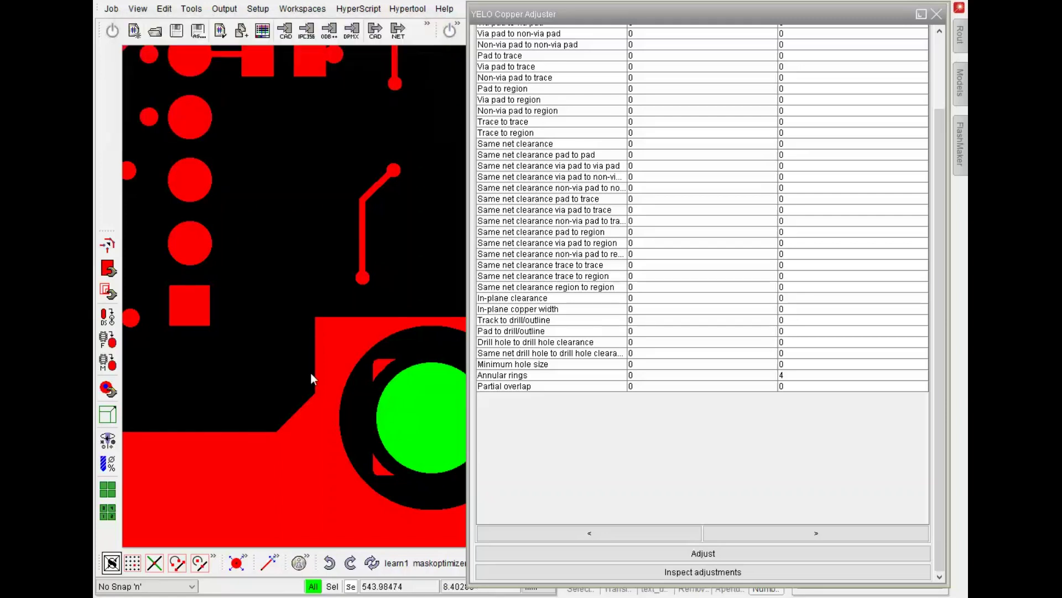
click(936, 14)
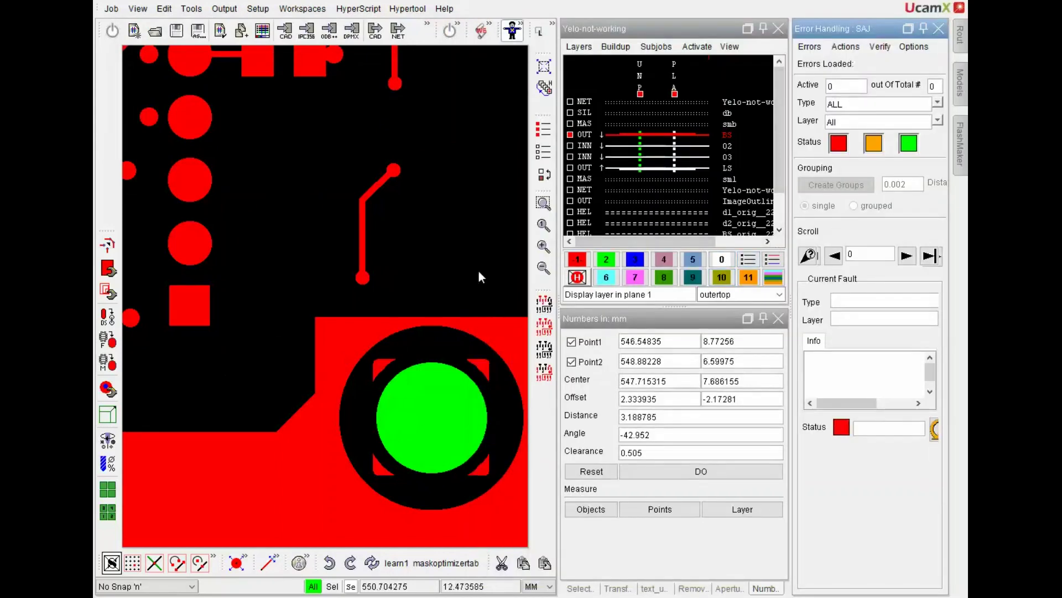
Step: Inspect the adjusted copper around the non-plated holes for the new clearances
click(544, 203)
drag(238, 274, 519, 488)
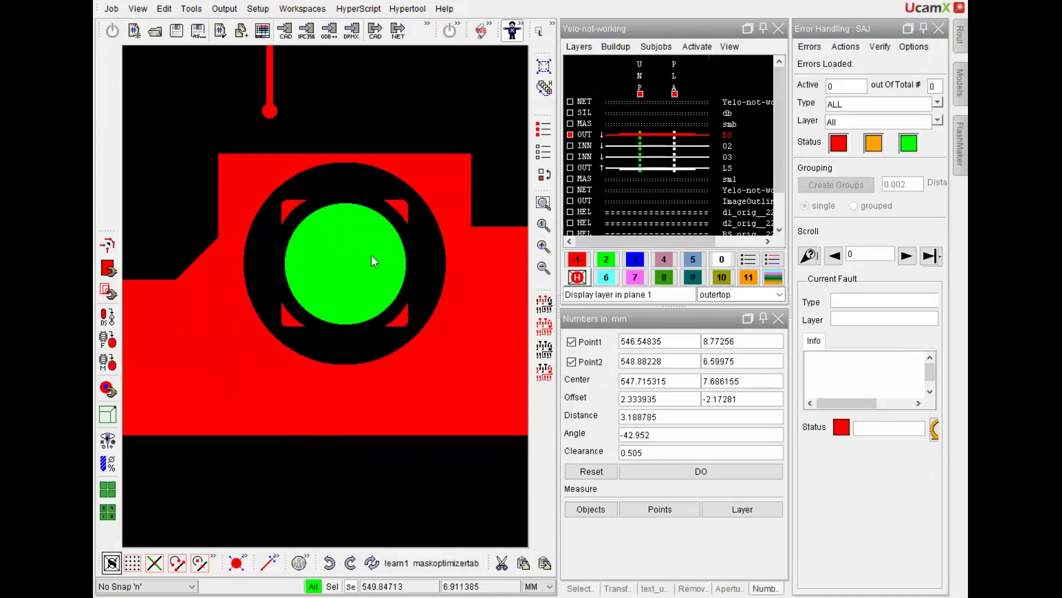
scroll(370, 254, down, 3)
scroll(371, 255, up, 3)
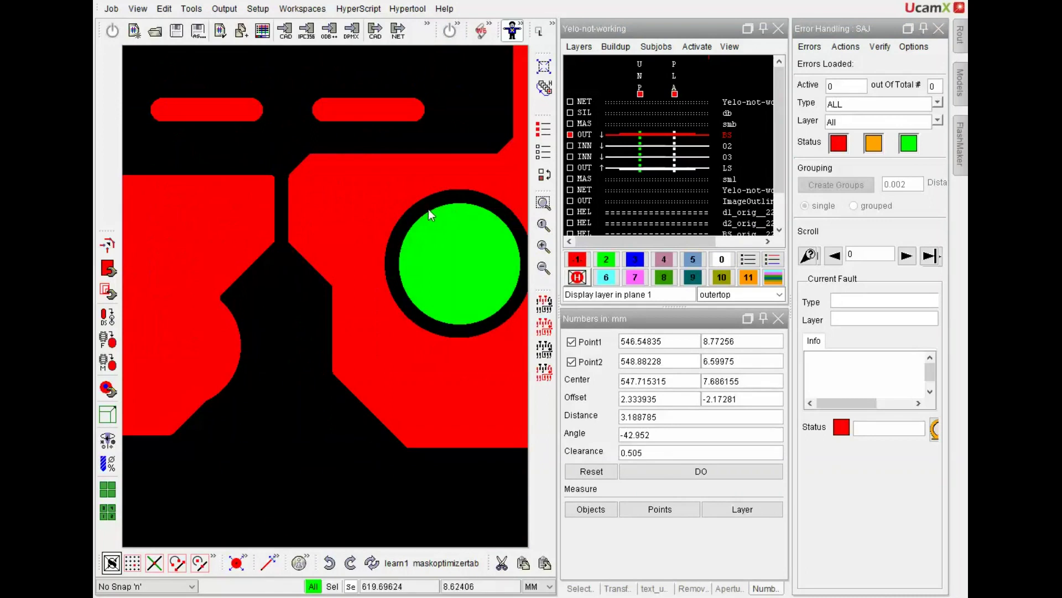
scroll(431, 213, up, 3)
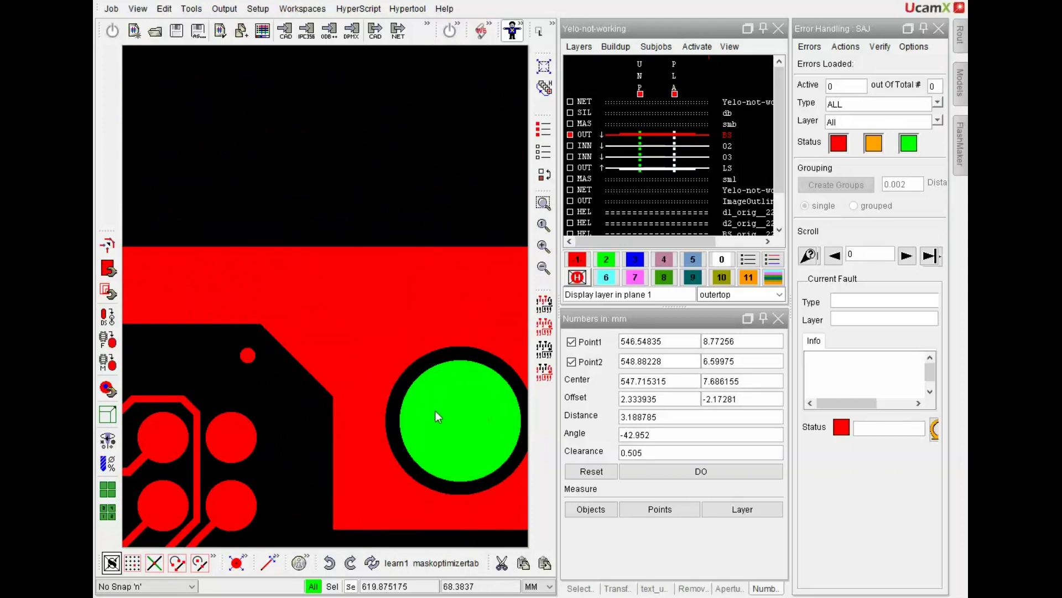
scroll(469, 399, right, 2)
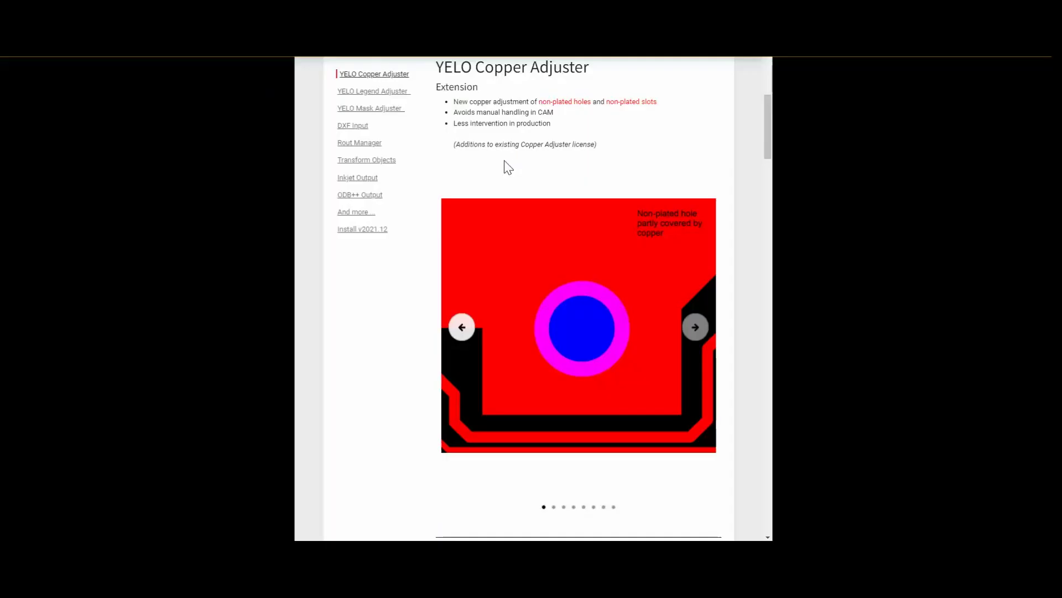
Step: Page through the example slides of non-plated holes in the YELO Copper Adjuster release notes
click(695, 328)
click(695, 328)
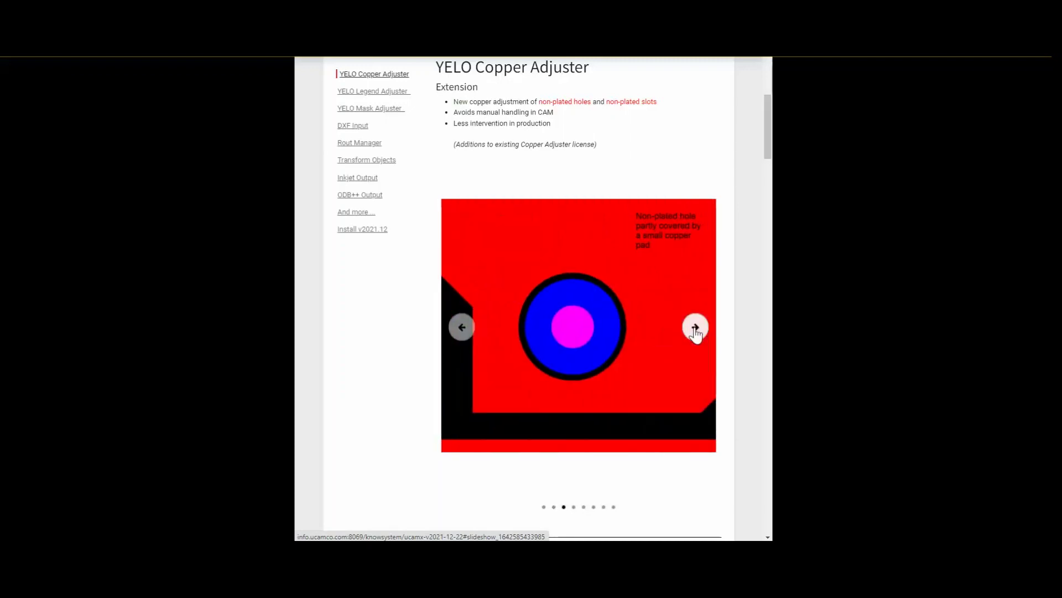
Step: Open the YELO Legend Adjuster section of the release notes and page through its text scaling examples
click(379, 95)
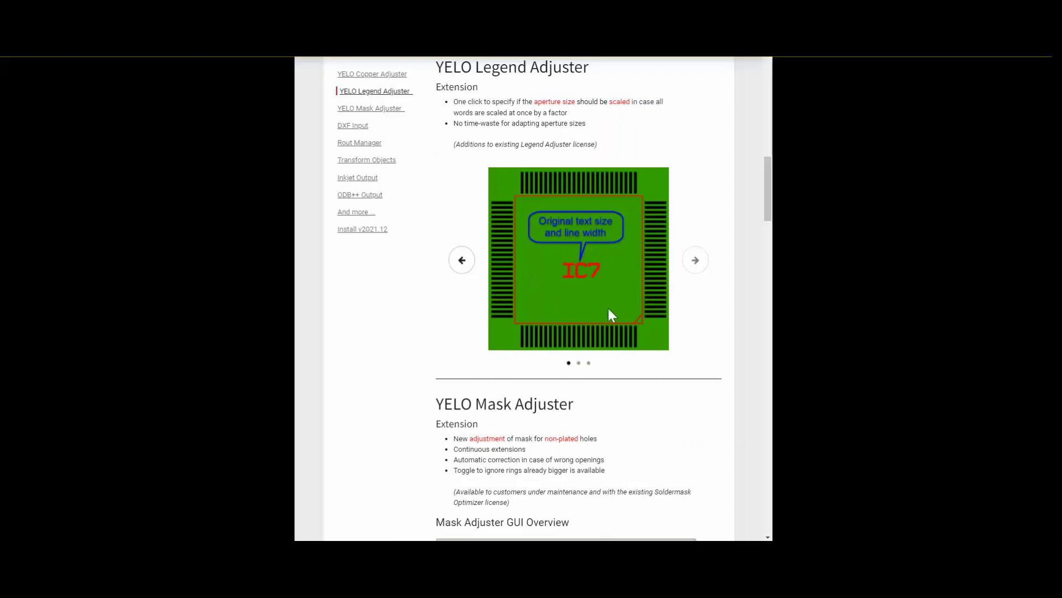
click(461, 261)
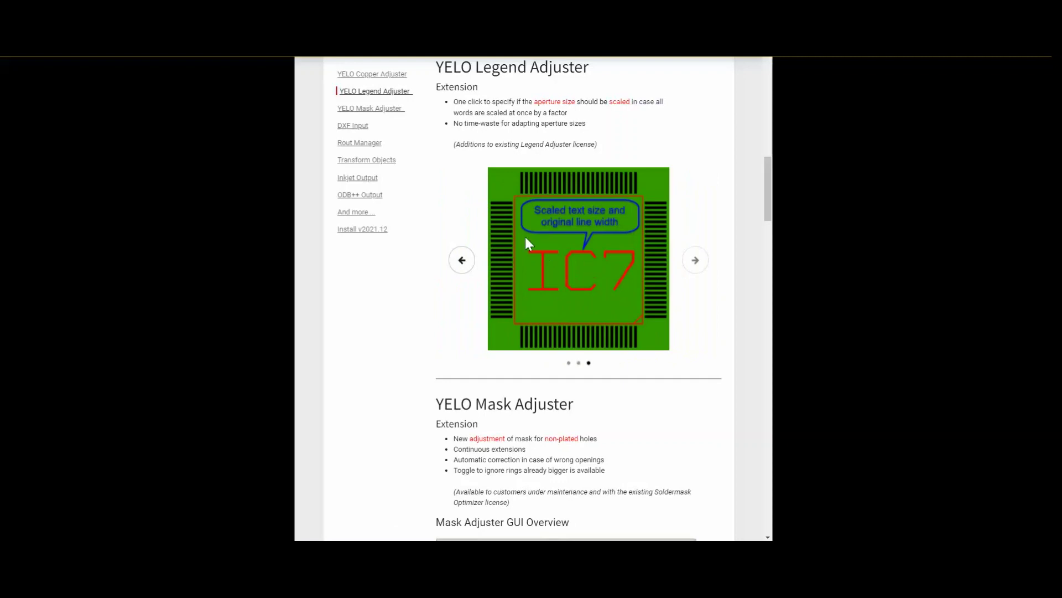
click(695, 261)
click(695, 262)
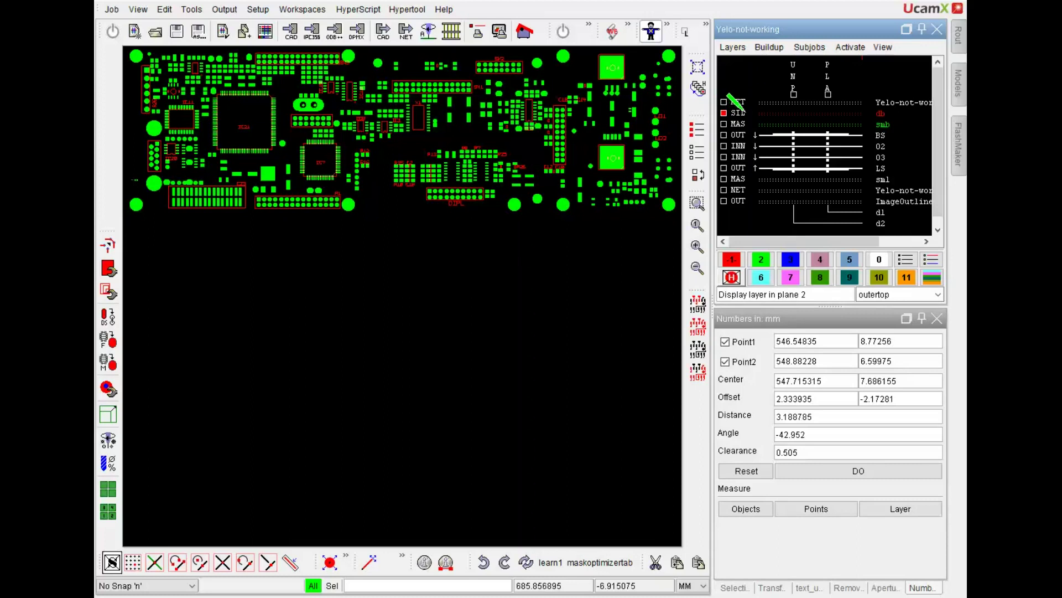
Step: Activate the smb mask layer alongside the db legend layer and open the YELO Legend Adjuster
click(723, 123)
click(191, 10)
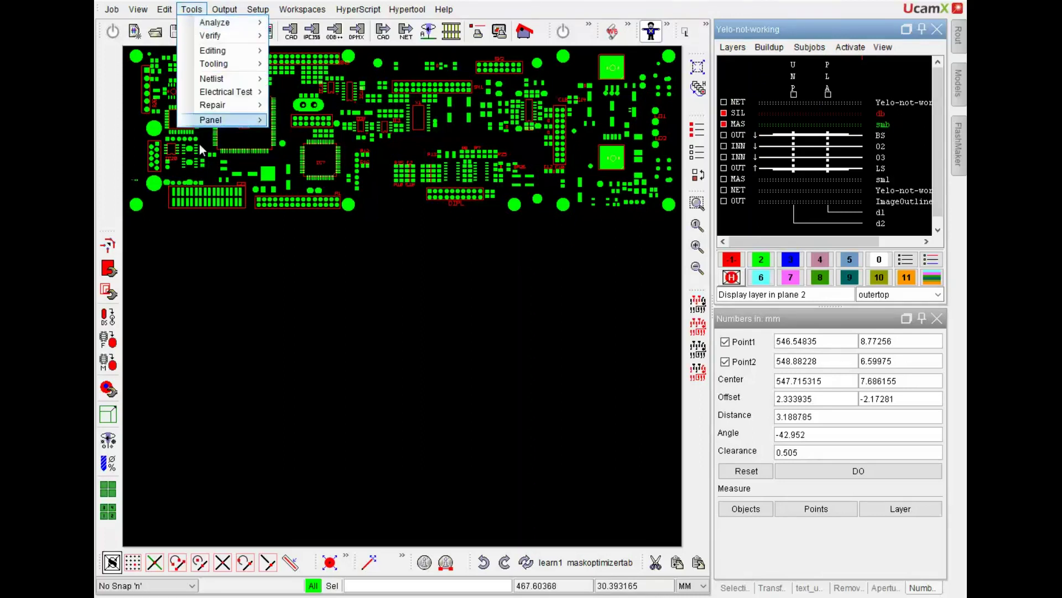
mouse_move(222, 64)
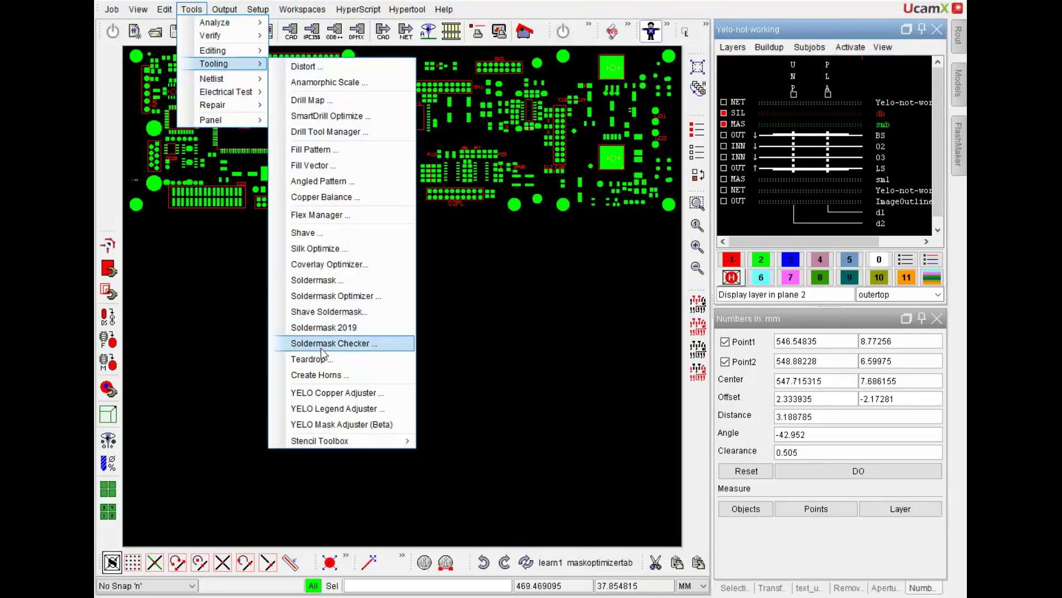
click(323, 410)
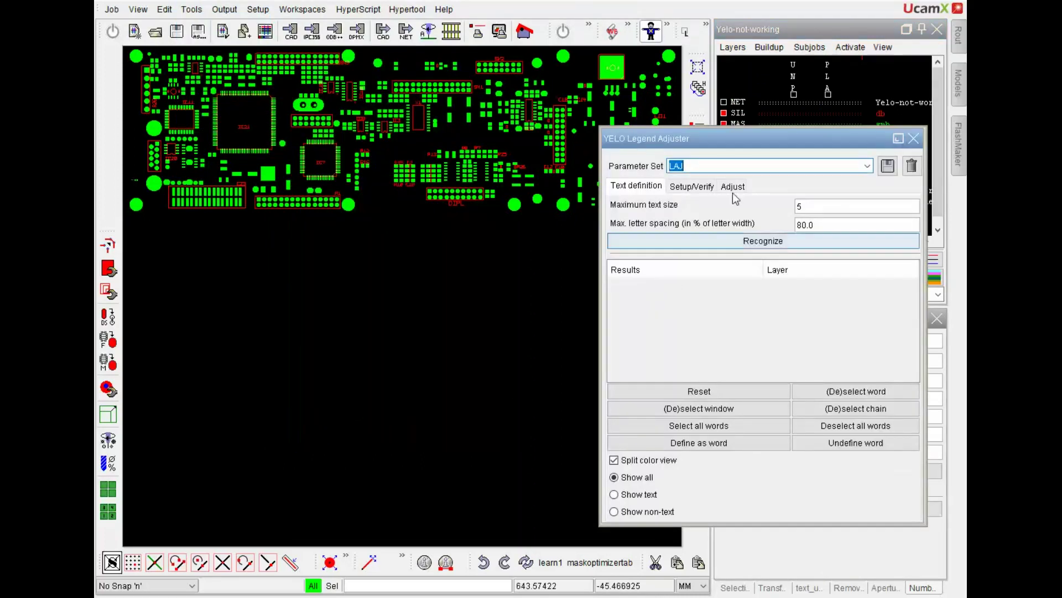
Step: Recognize the texts in legend layer db using the LAJ parameter set, and move the dialog clear of the board
click(767, 246)
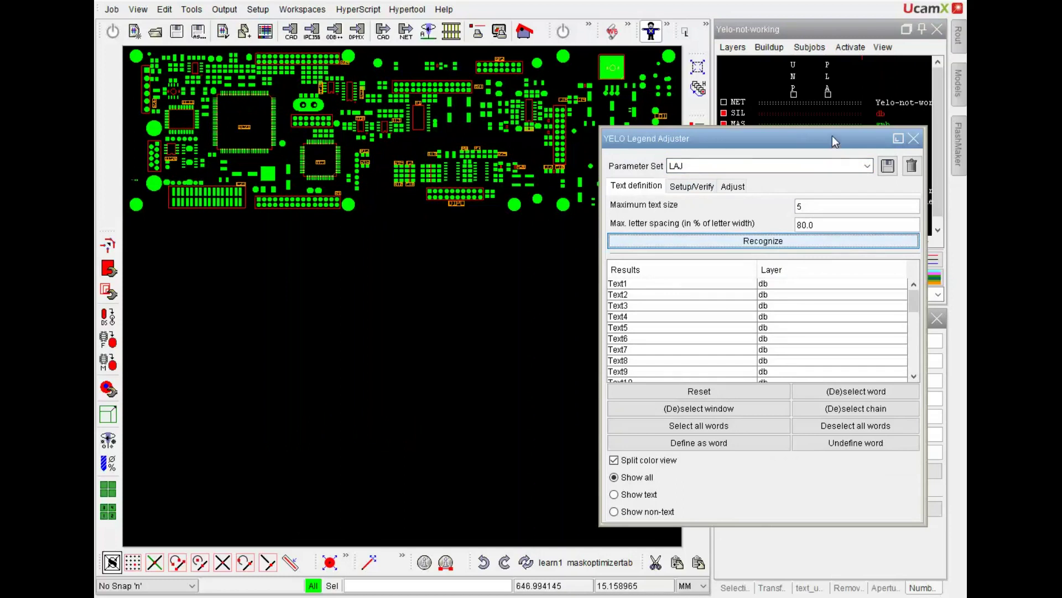
drag(835, 142, 675, 254)
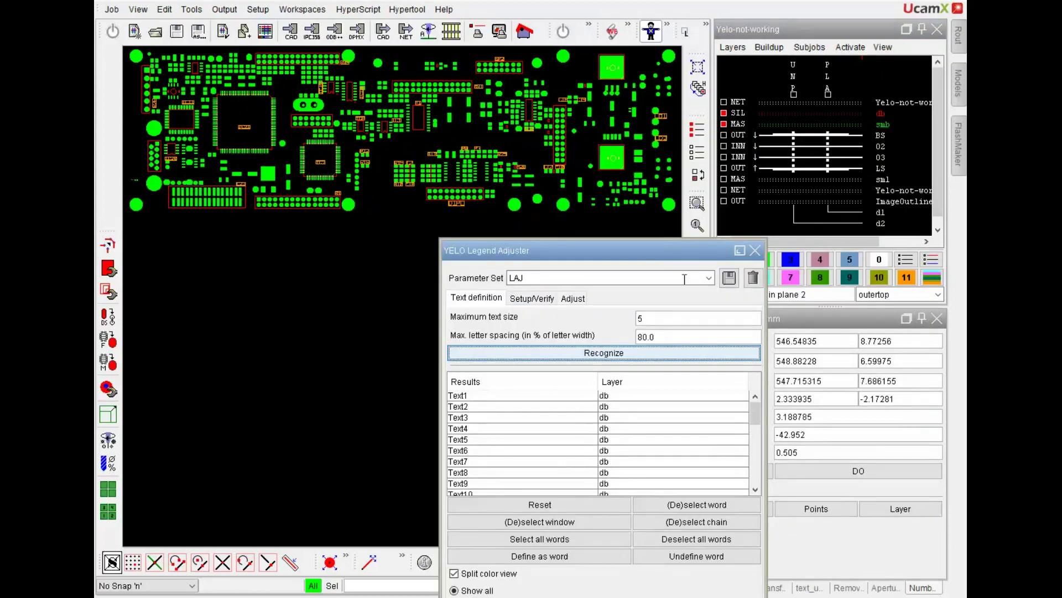
drag(631, 250, 734, 65)
Step: Review the legend verification settings of the 1-pad-hole DRC configuration and the text adjustment options
click(643, 111)
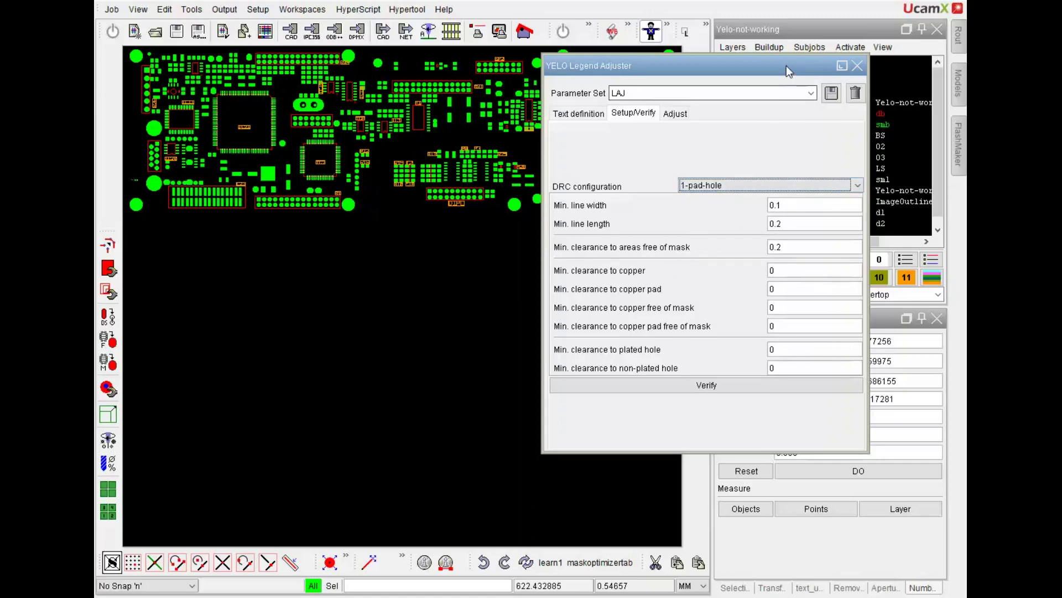
mouse_move(790, 81)
mouse_down()
mouse_move(832, 174)
mouse_move(790, 197)
mouse_move(599, 214)
mouse_move(809, 82)
mouse_up()
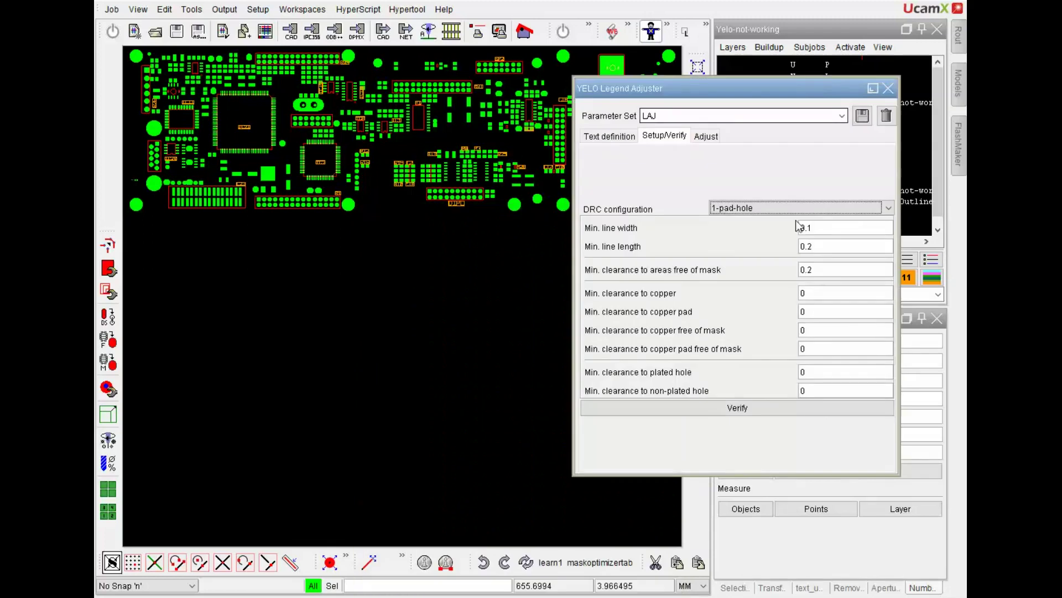
click(713, 136)
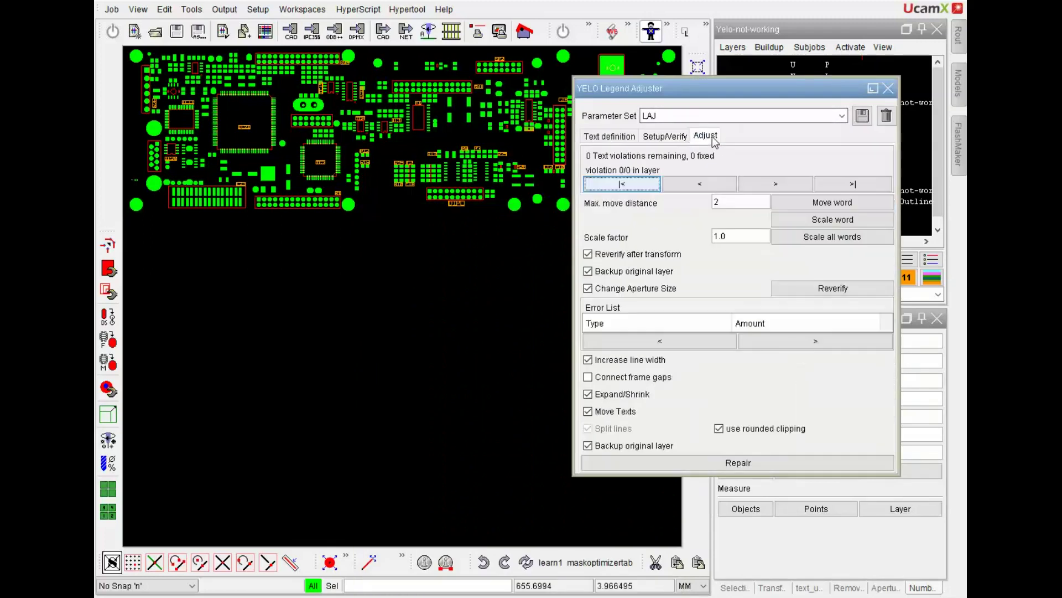
Step: Scale all legend words by a factor of 3.0 with Change Aperture Size enabled, keeping the IC7 text in view
drag(751, 88, 658, 448)
click(698, 204)
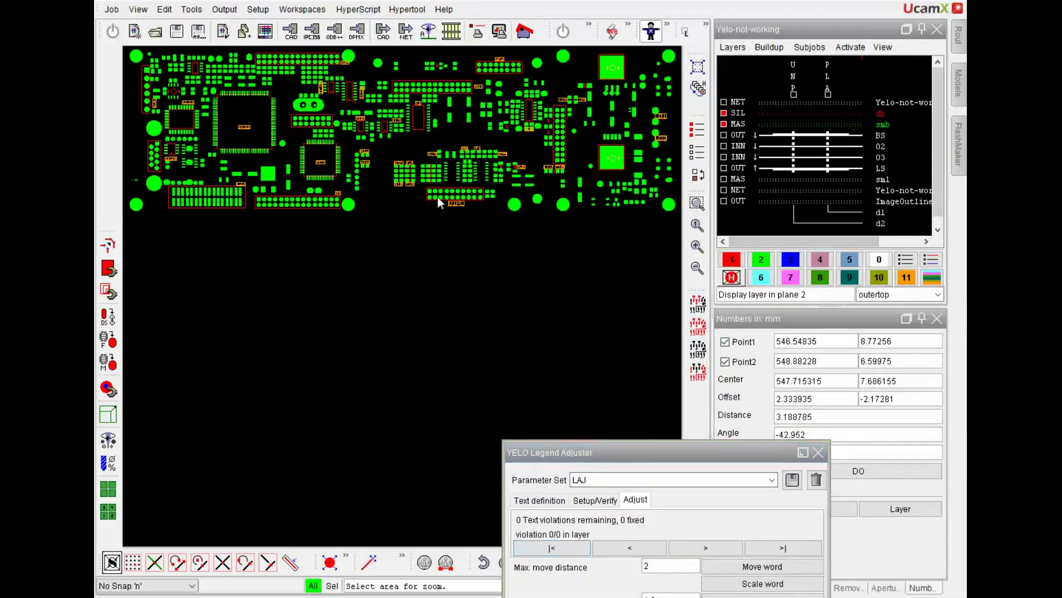
drag(312, 155, 337, 183)
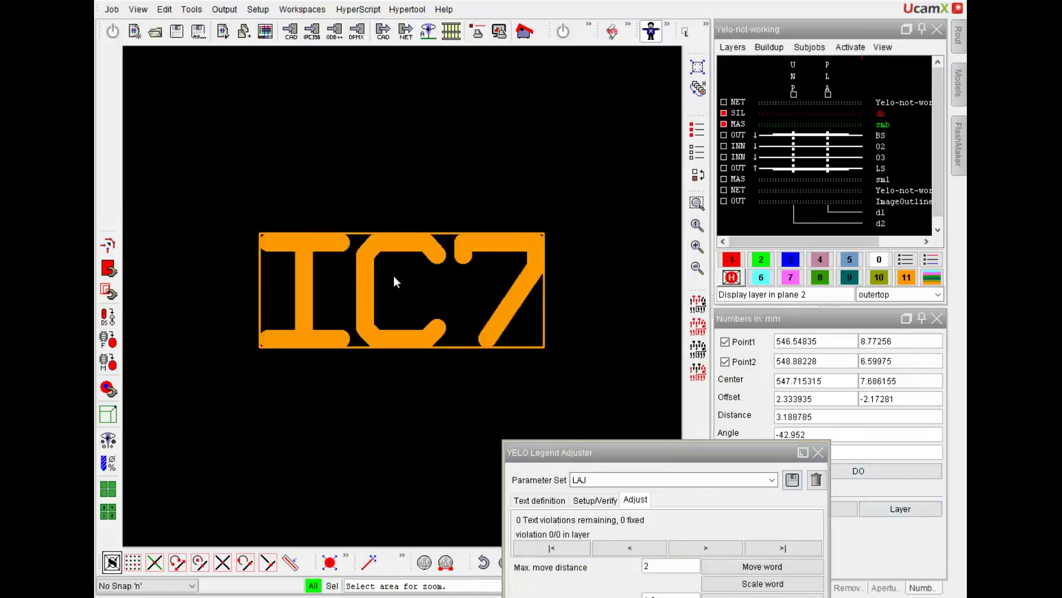
scroll(397, 277, down, 3)
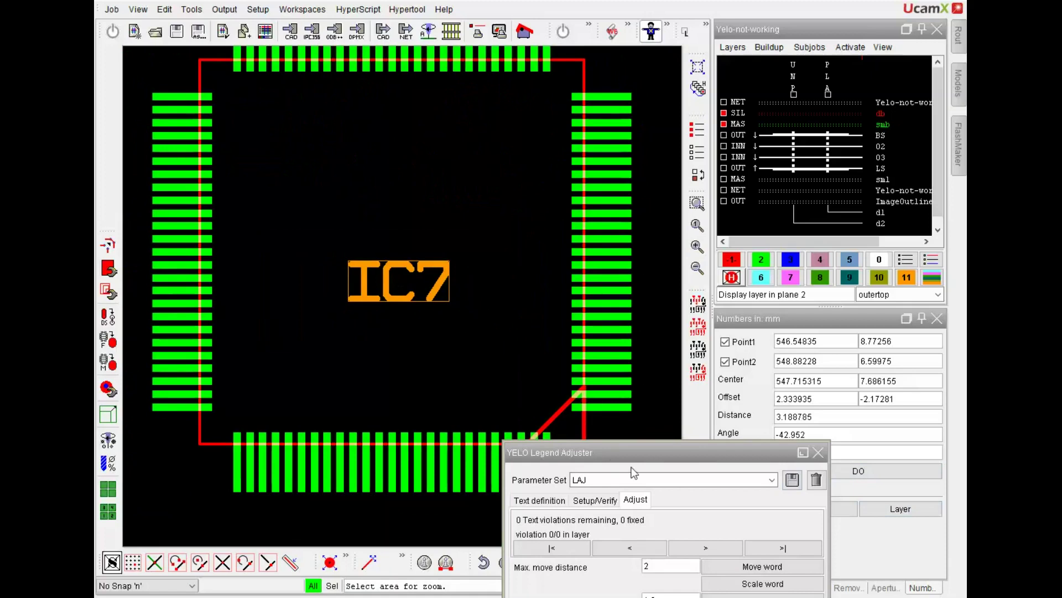
drag(698, 451, 836, 77)
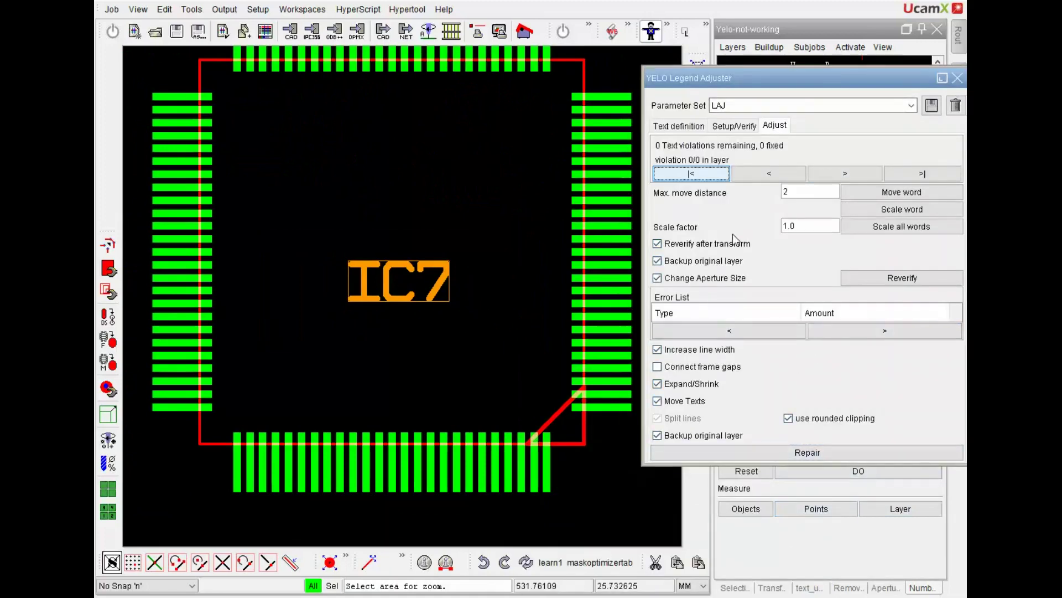
click(667, 277)
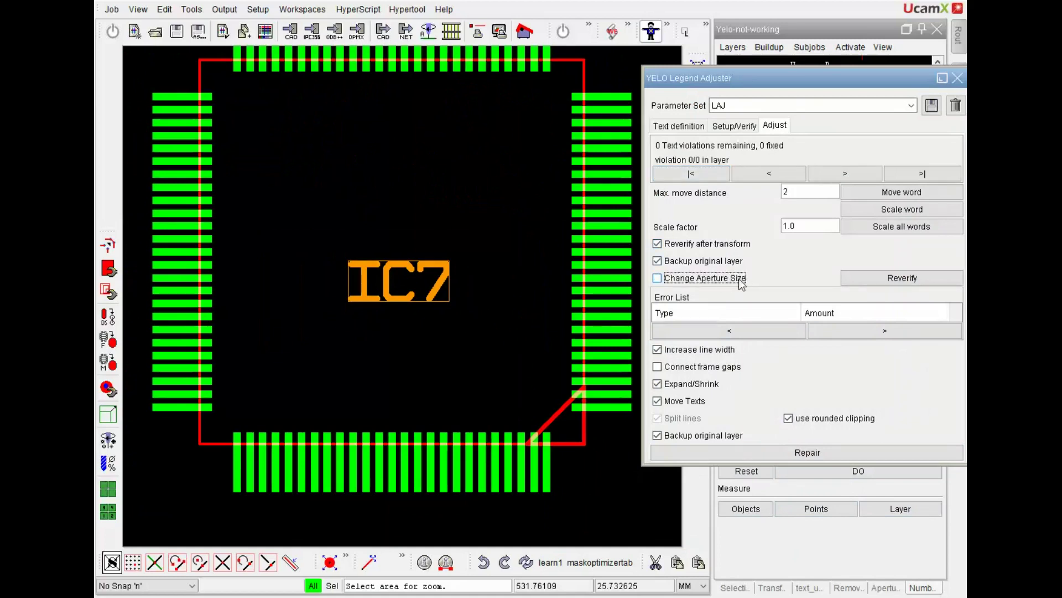
click(661, 280)
double_click(805, 225)
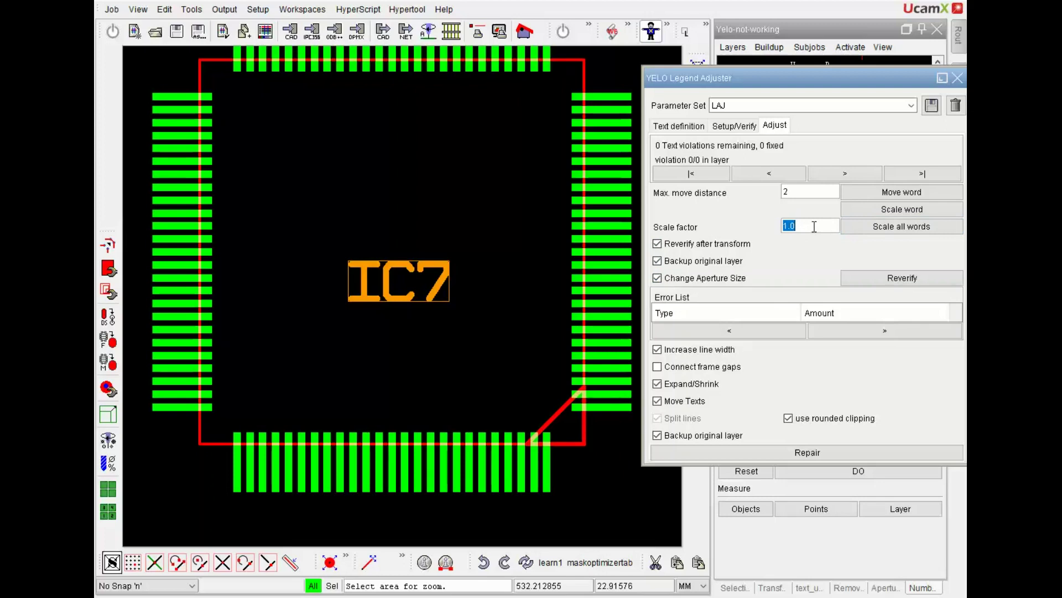
text(3.0)
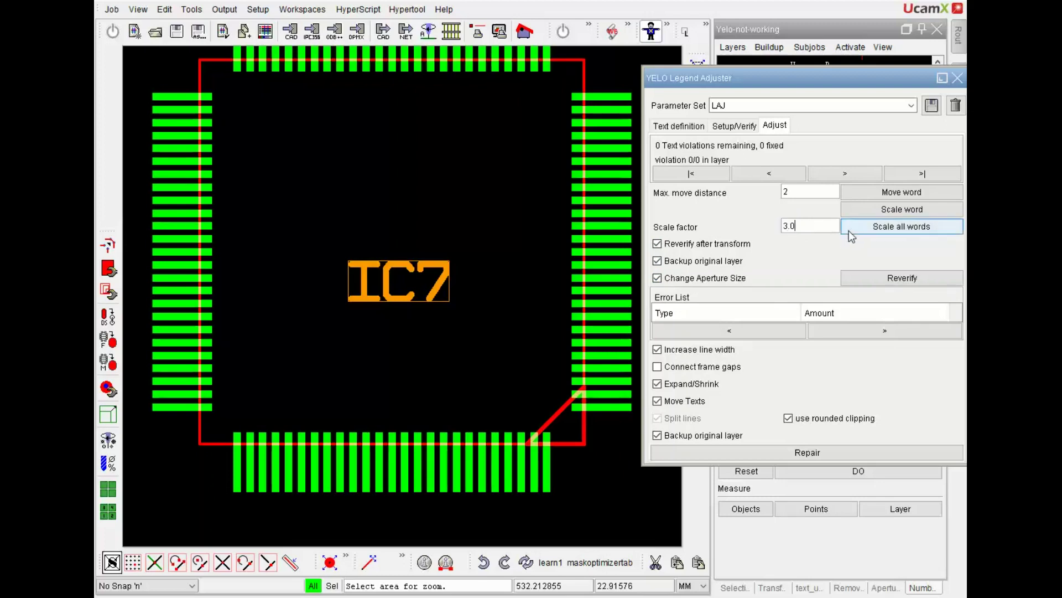
click(881, 229)
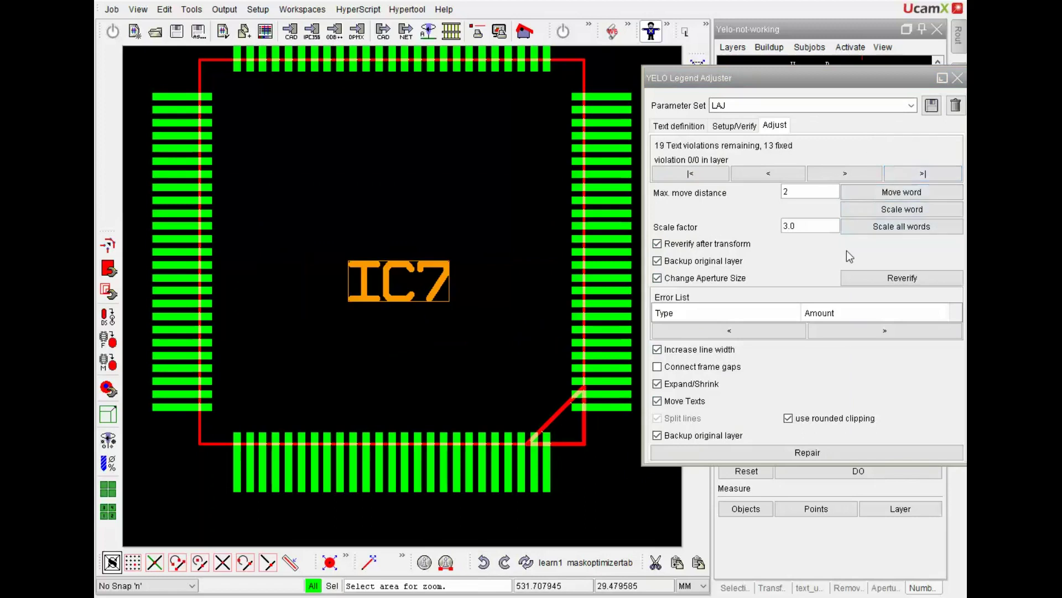
Step: Scale all legend words by the 3.0 factor with Change Aperture Size disabled
click(658, 279)
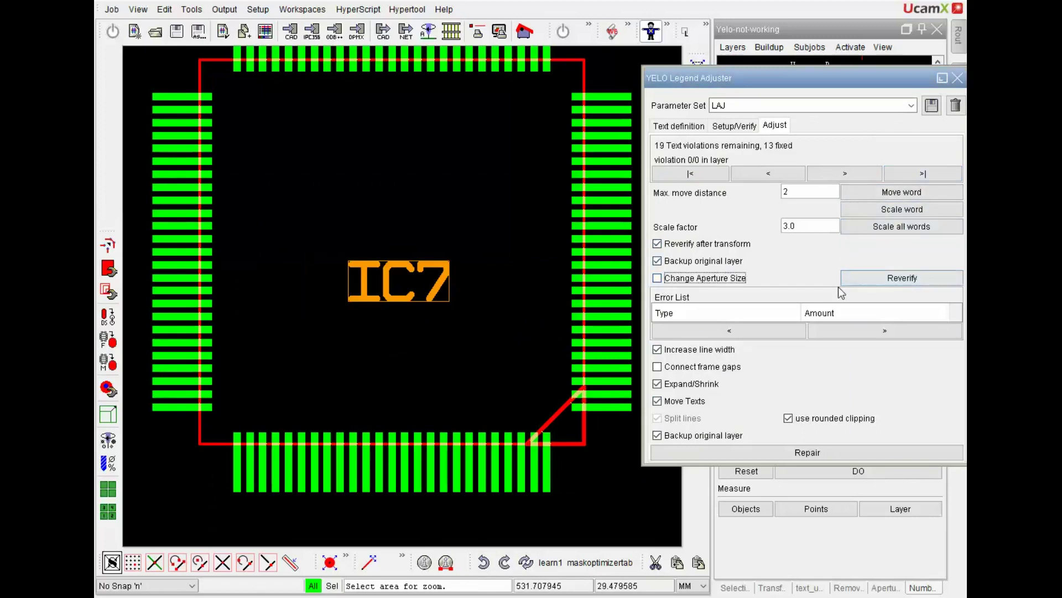
click(896, 228)
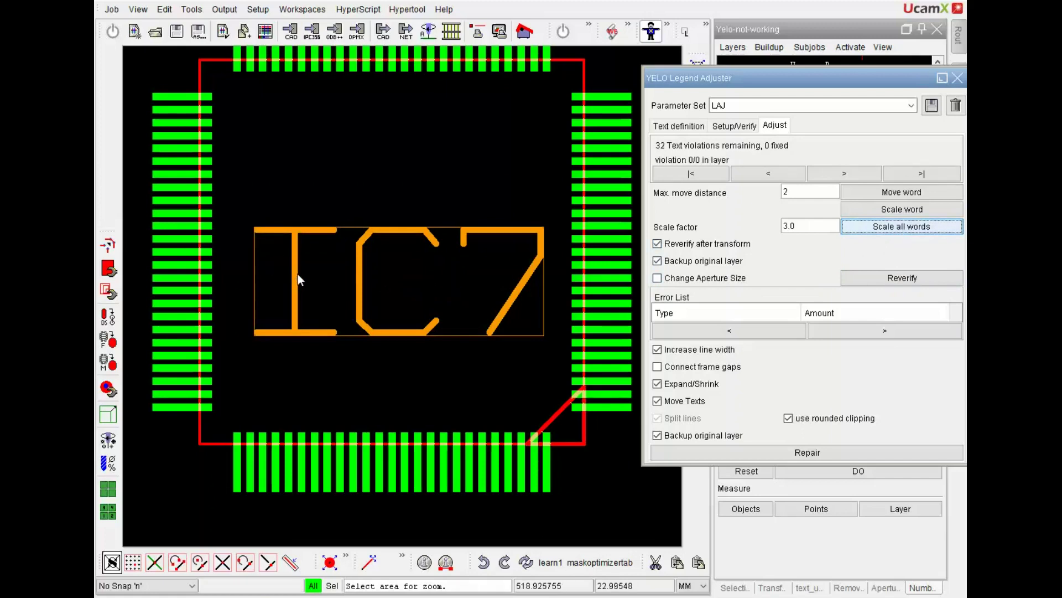
click(718, 127)
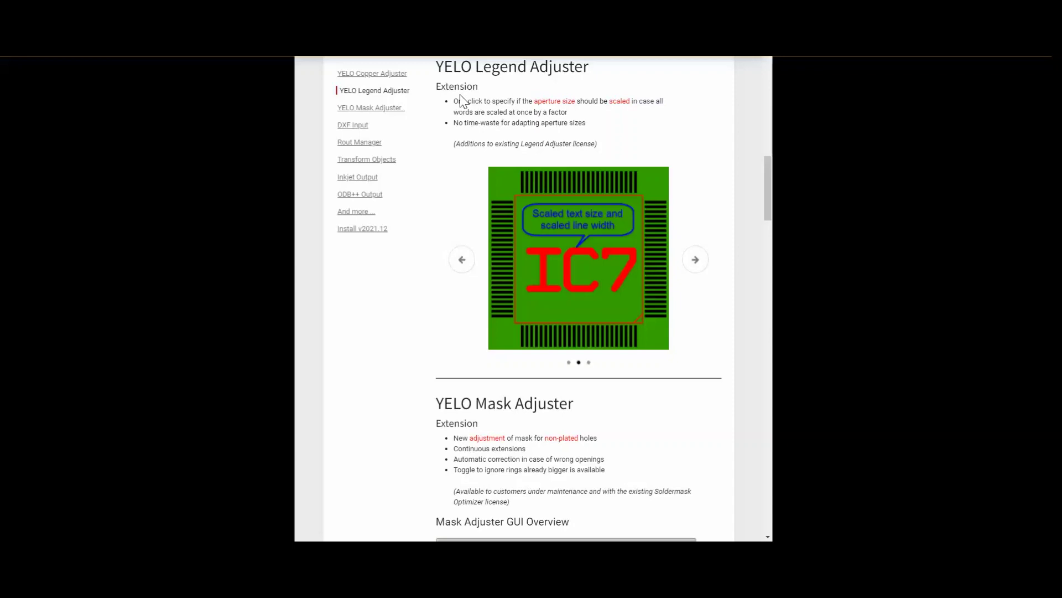
Step: Open the YELO Mask Adjuster section of the release notes and review its GUI overview down to Non-plated Handling
click(377, 111)
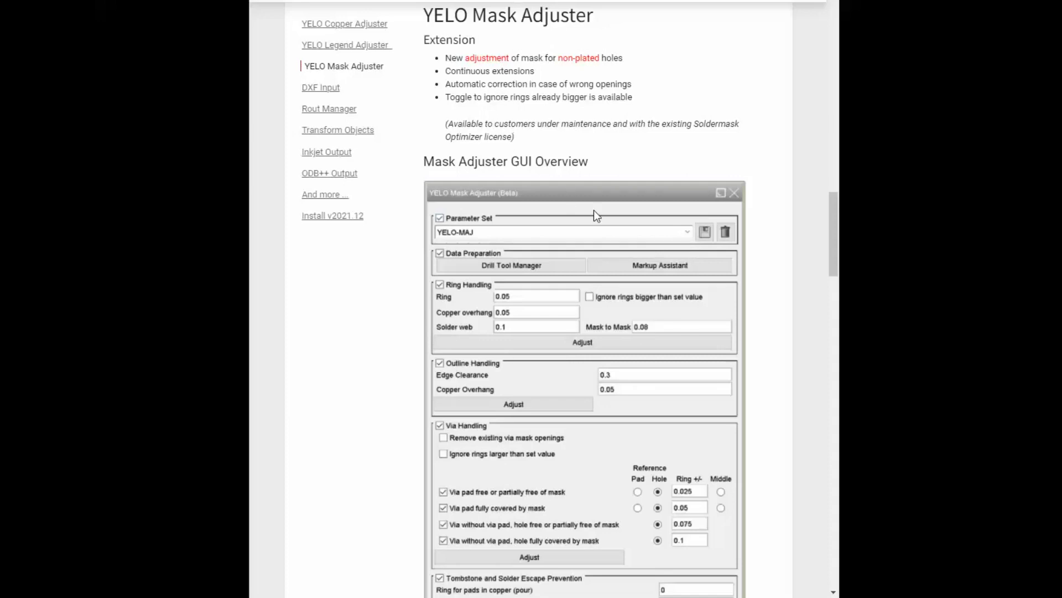
scroll(593, 211, down, 1)
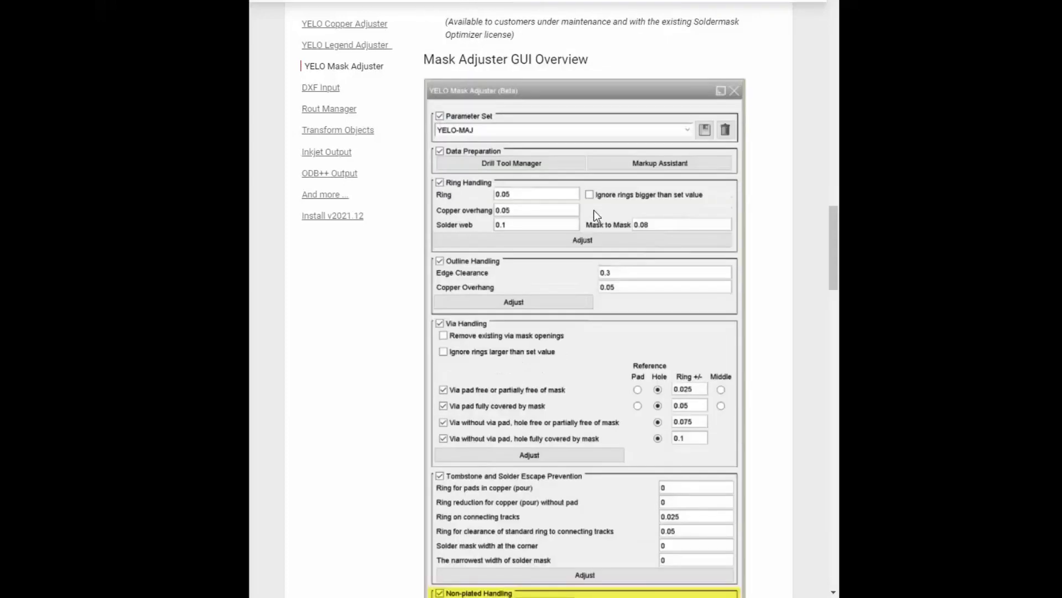
scroll(622, 199, down, 2)
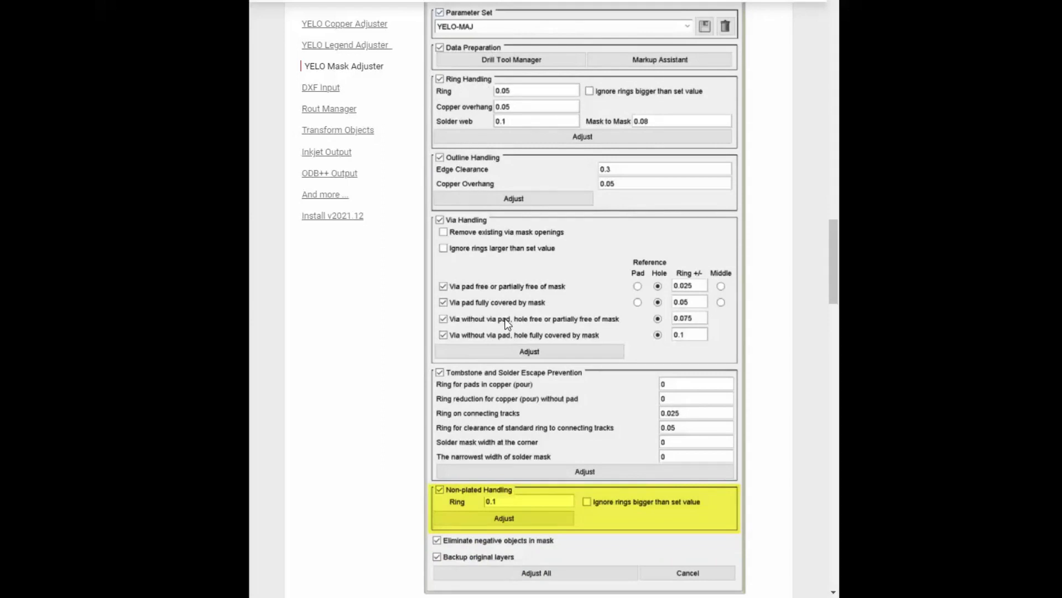
scroll(505, 318, down, 1)
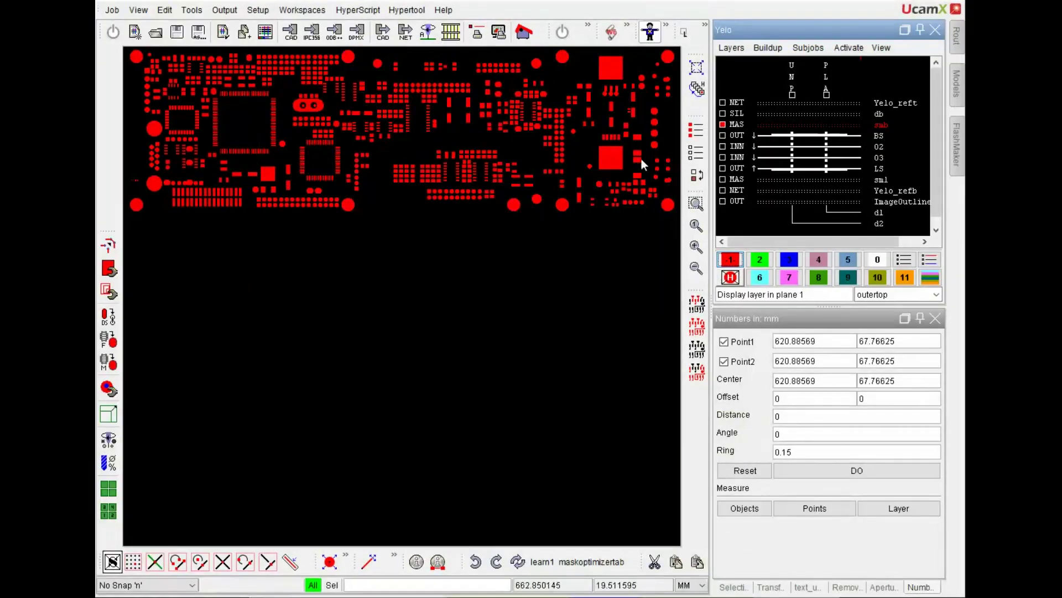
Step: Display drill layer d2 in plane 2 and outer layer BS in plane 3 alongside the smb mask
click(759, 260)
click(874, 223)
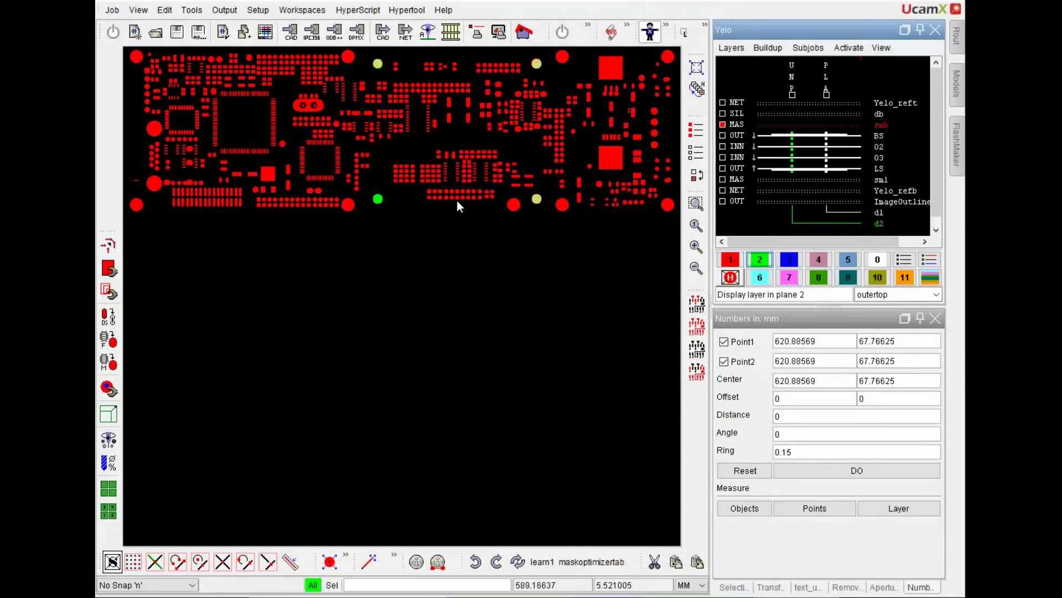
click(789, 260)
click(877, 135)
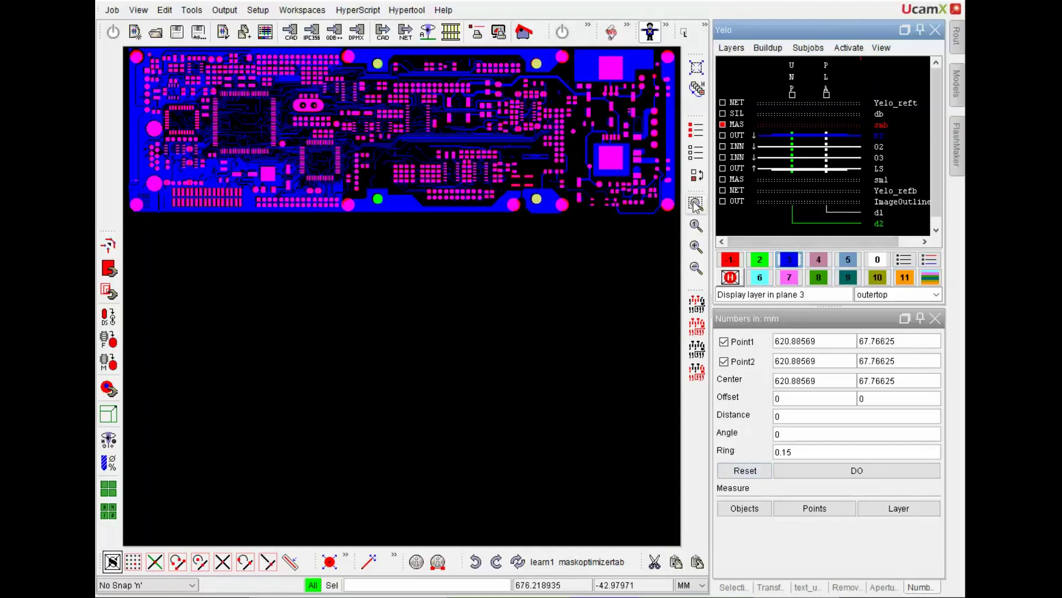
Step: Compare the two upper non-plated holes and measure the mask ring around the right-hand one
click(696, 225)
drag(356, 83, 401, 47)
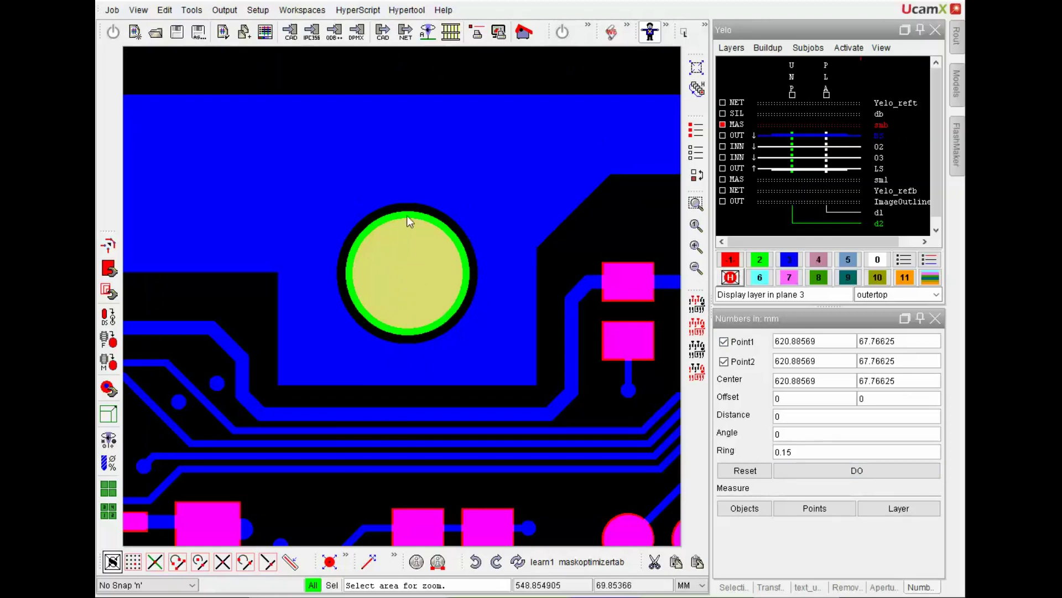
scroll(574, 270, down, 2)
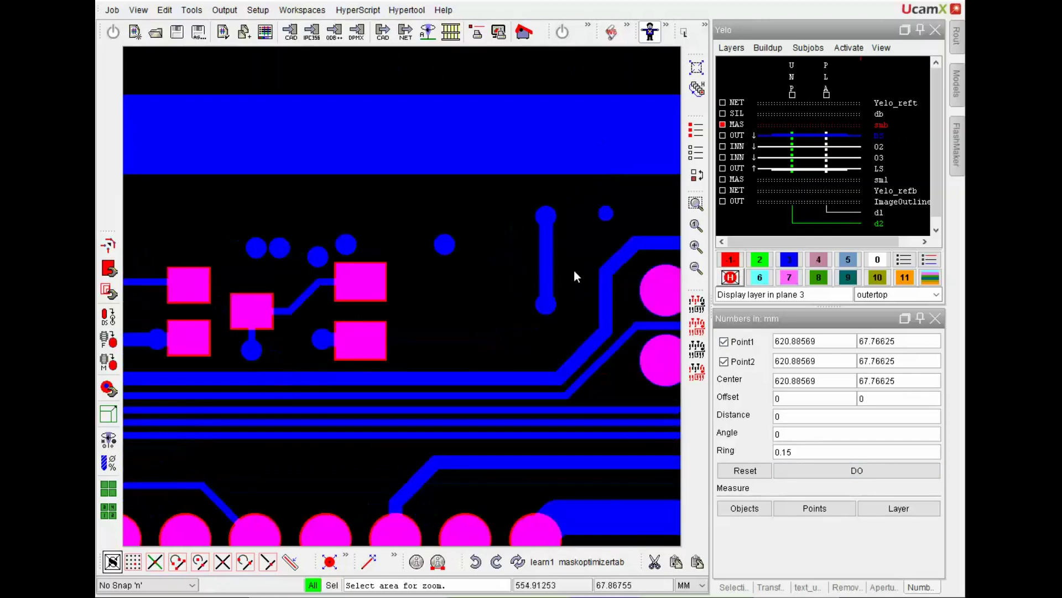
scroll(576, 275, up, 2)
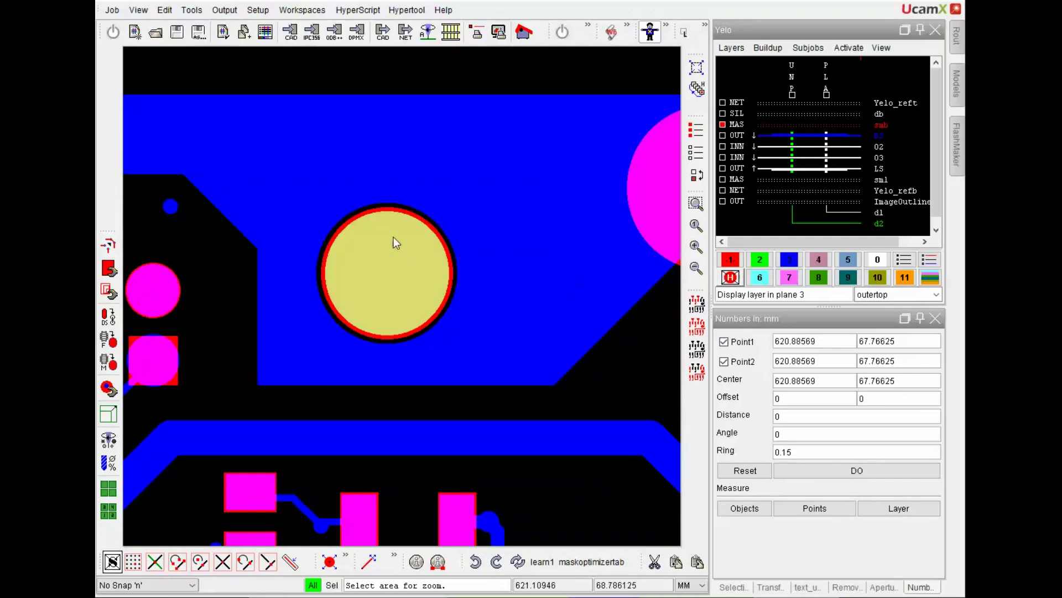
click(745, 471)
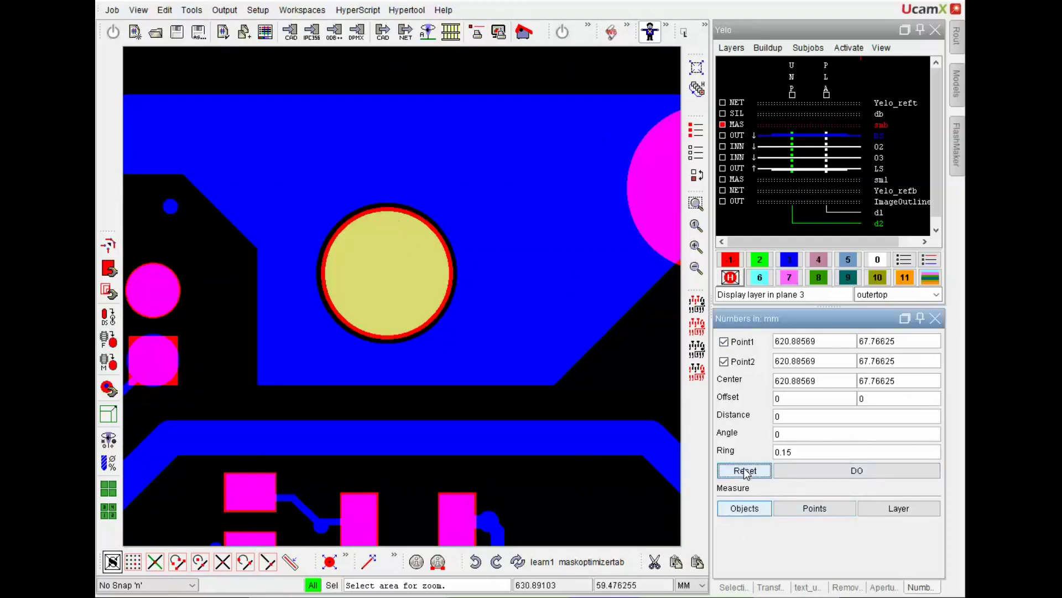
click(744, 508)
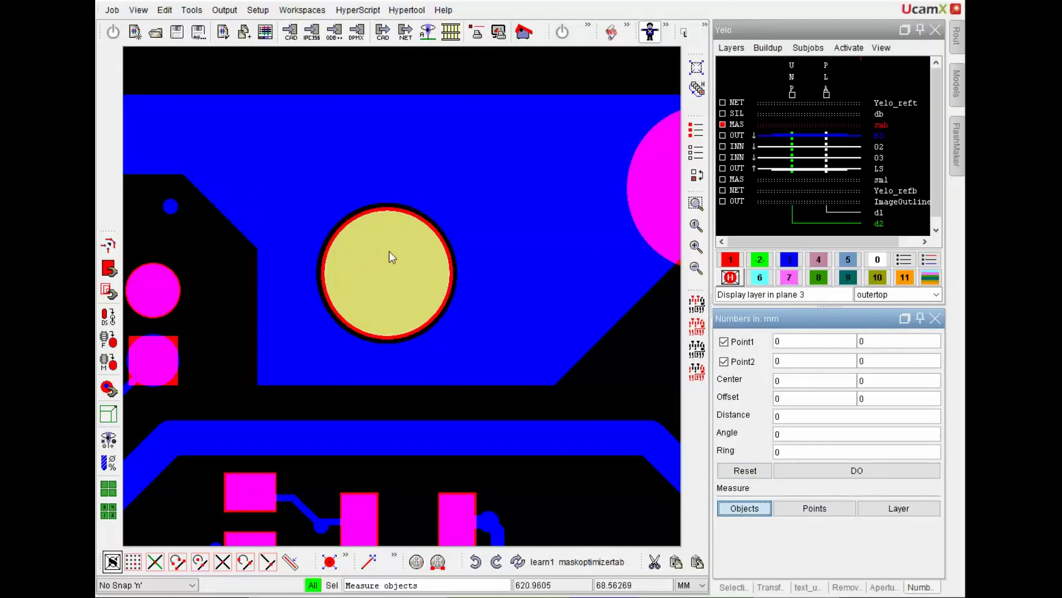
click(395, 213)
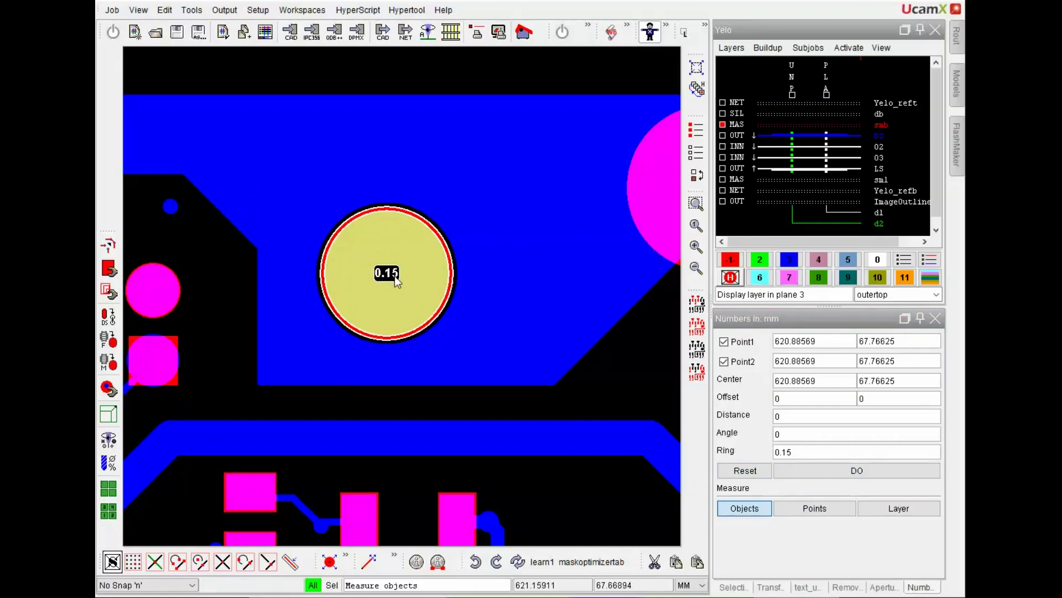
Step: Inspect the mask openings of the two lower non-plated holes and pick the left-hand one for an object measurement
scroll(510, 316, down, 5)
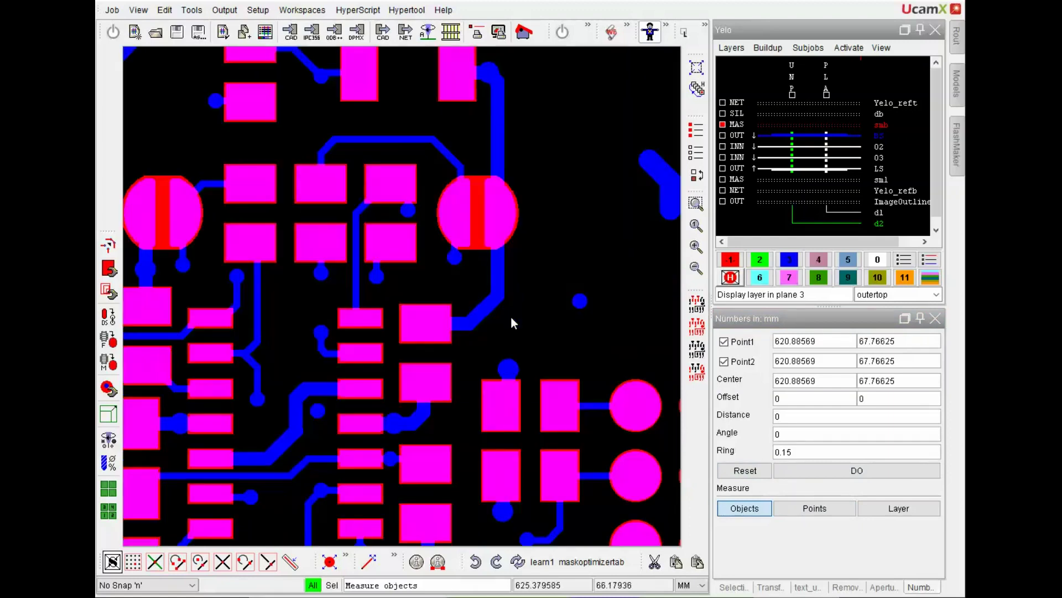
scroll(510, 317, down, 5)
scroll(510, 316, up, 5)
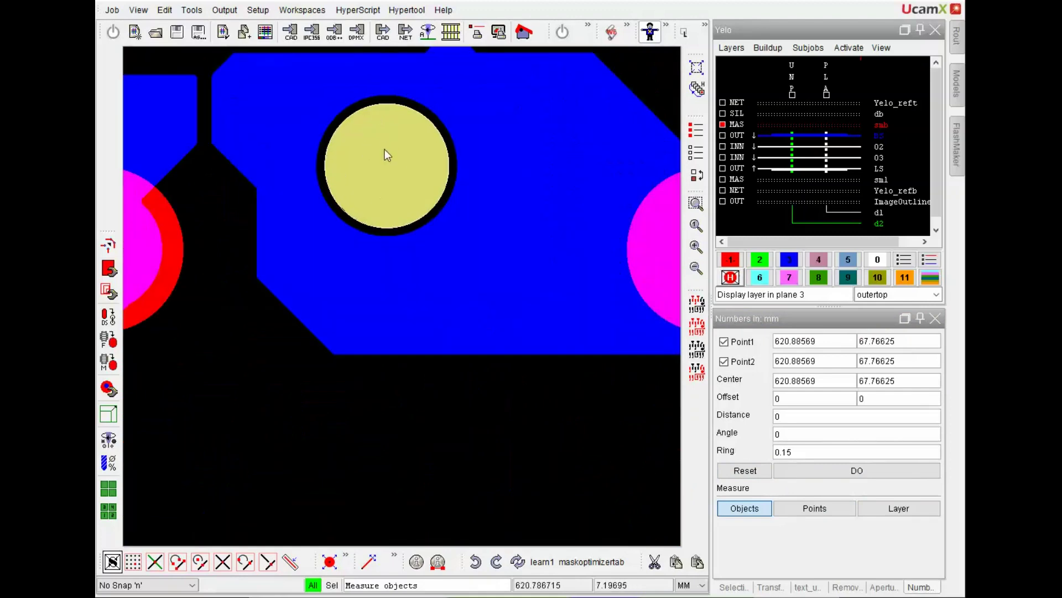
scroll(377, 150, down, 3)
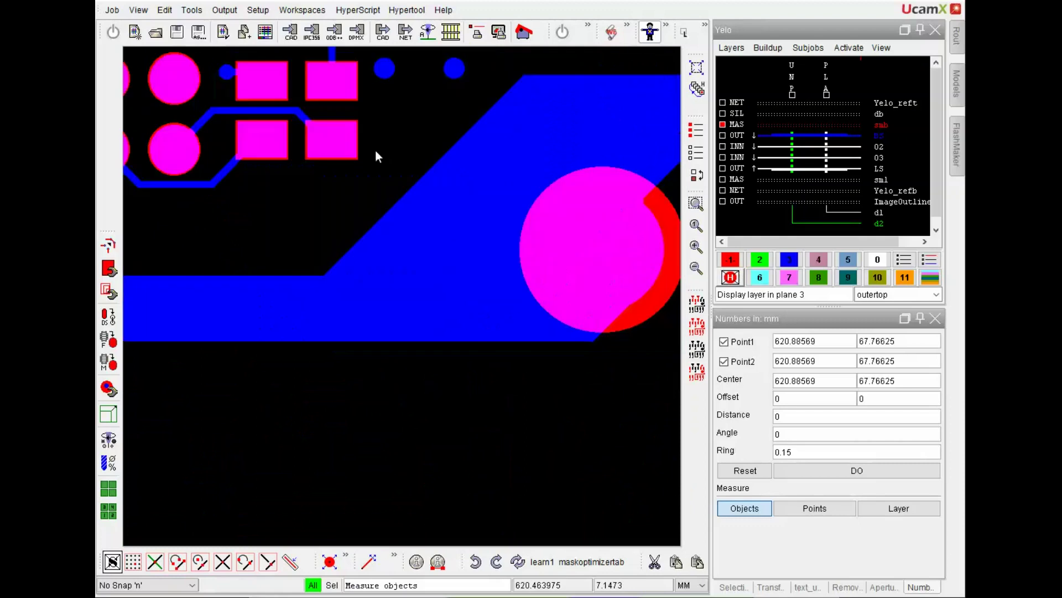
scroll(375, 149, down, 2)
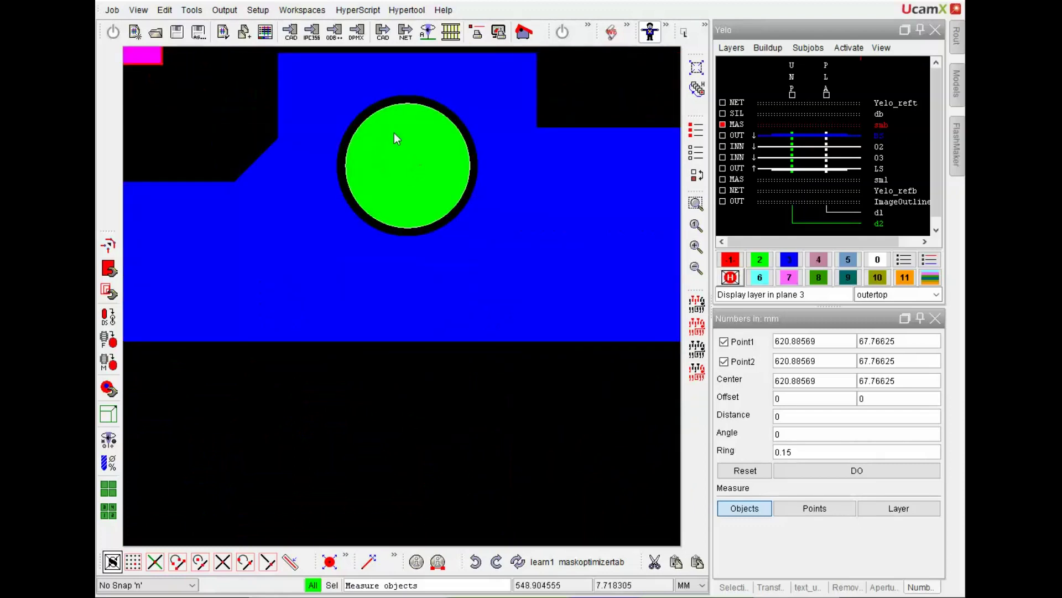
click(427, 165)
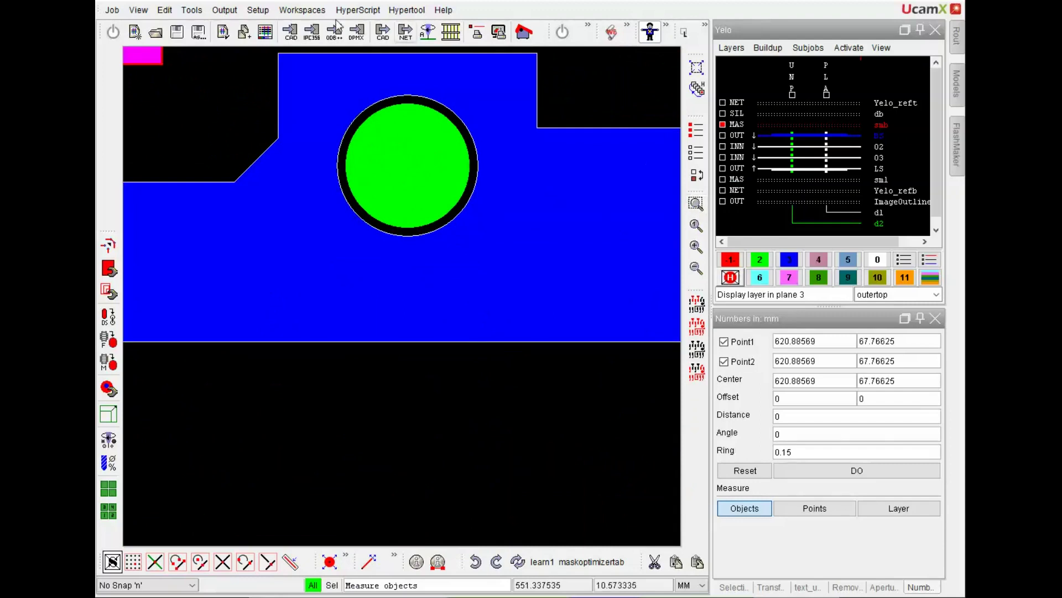
Step: Adjust the mask for non-plated holes in the YELO Mask Adjuster with a 0.1 ring, ignoring bigger rings, and close the dialog
click(200, 12)
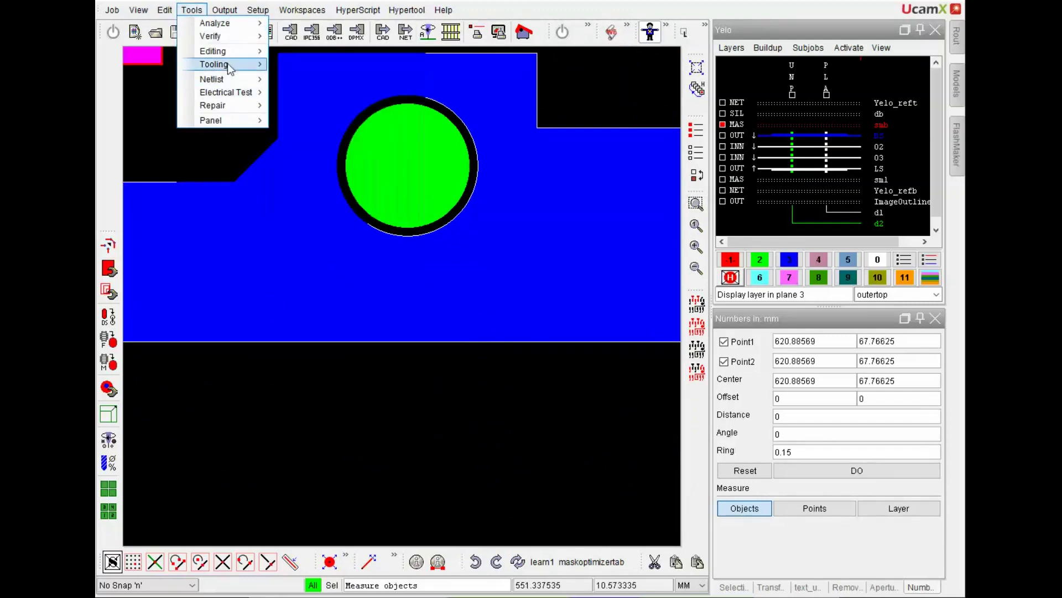
mouse_move(230, 66)
click(332, 423)
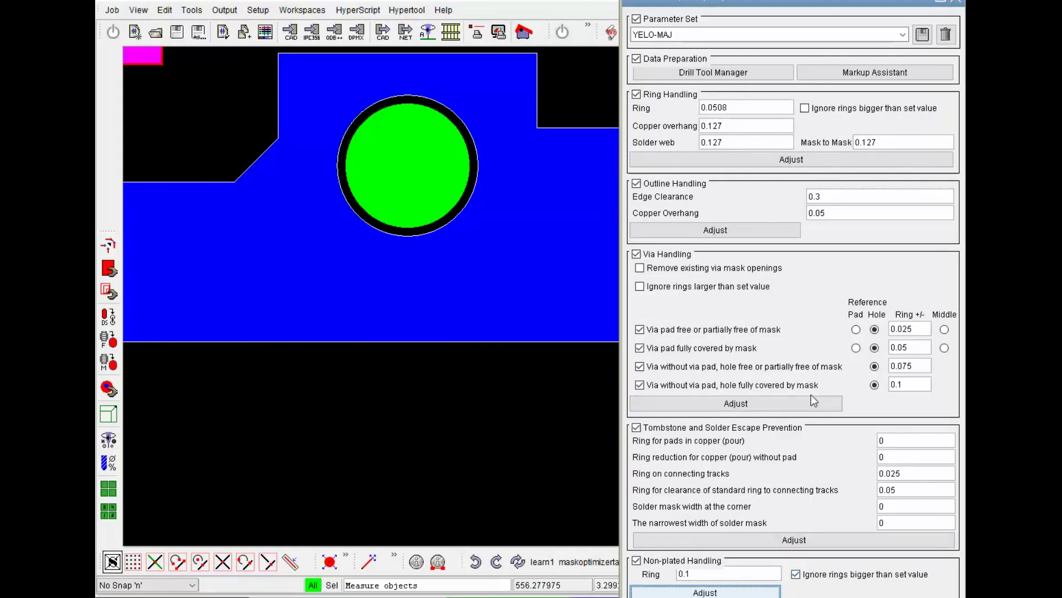
click(728, 592)
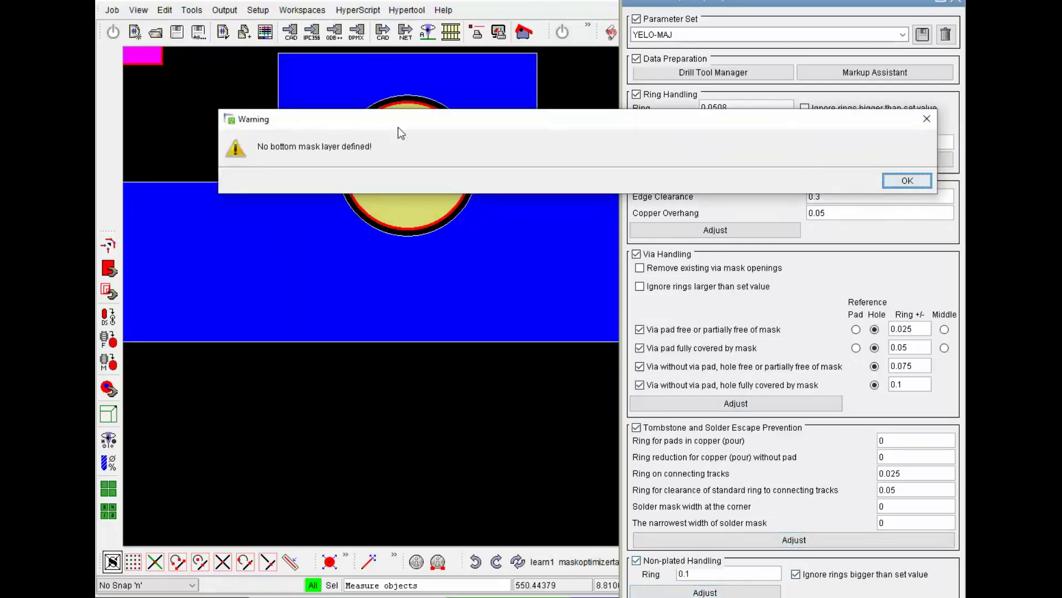
click(908, 181)
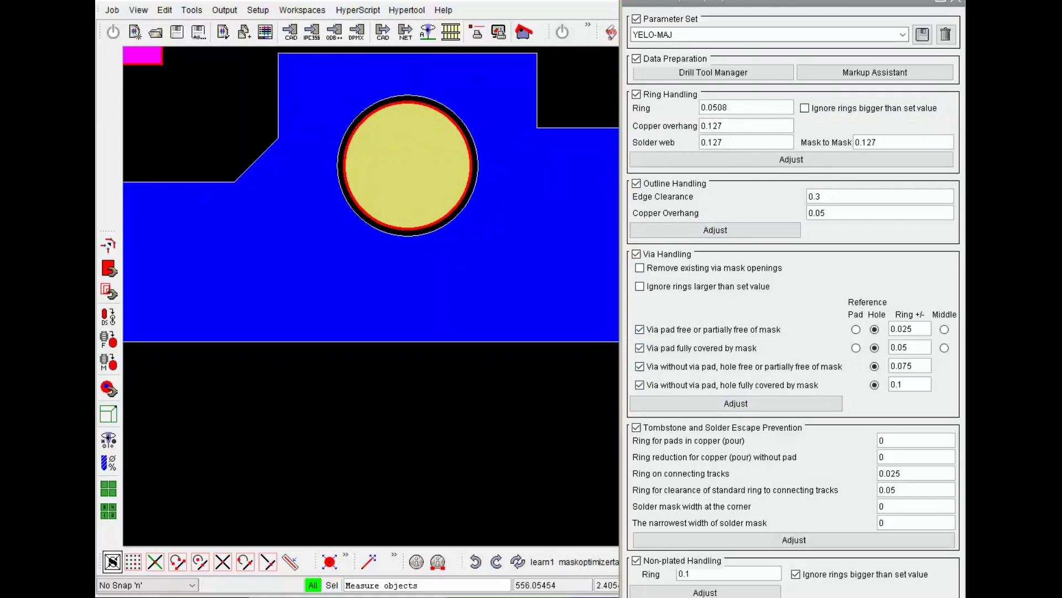
click(957, 2)
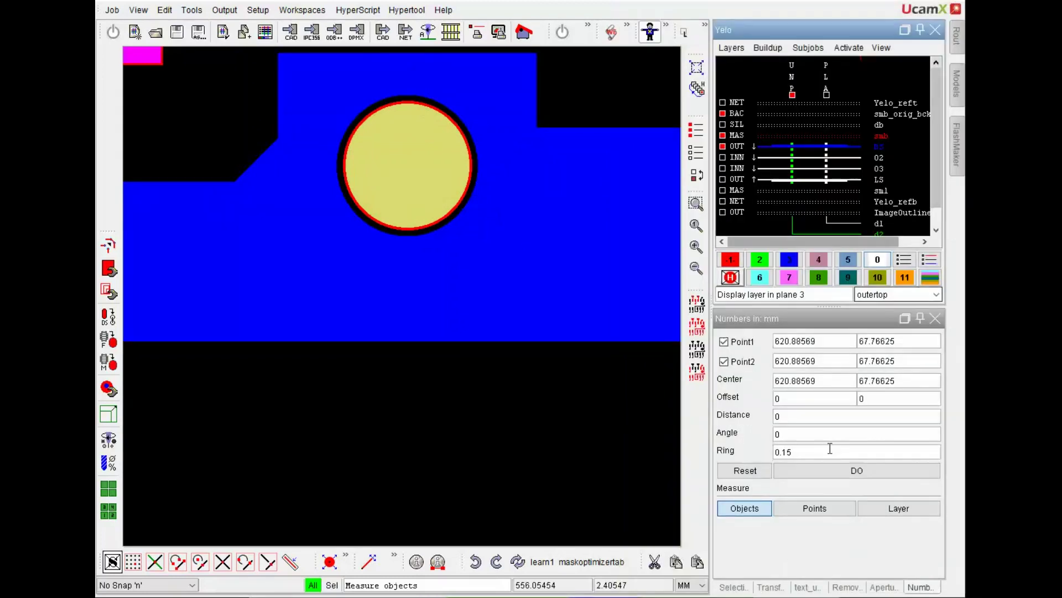
Step: Reset the measurement values and measure the new mask ring around the lower-left non-plated hole
click(746, 471)
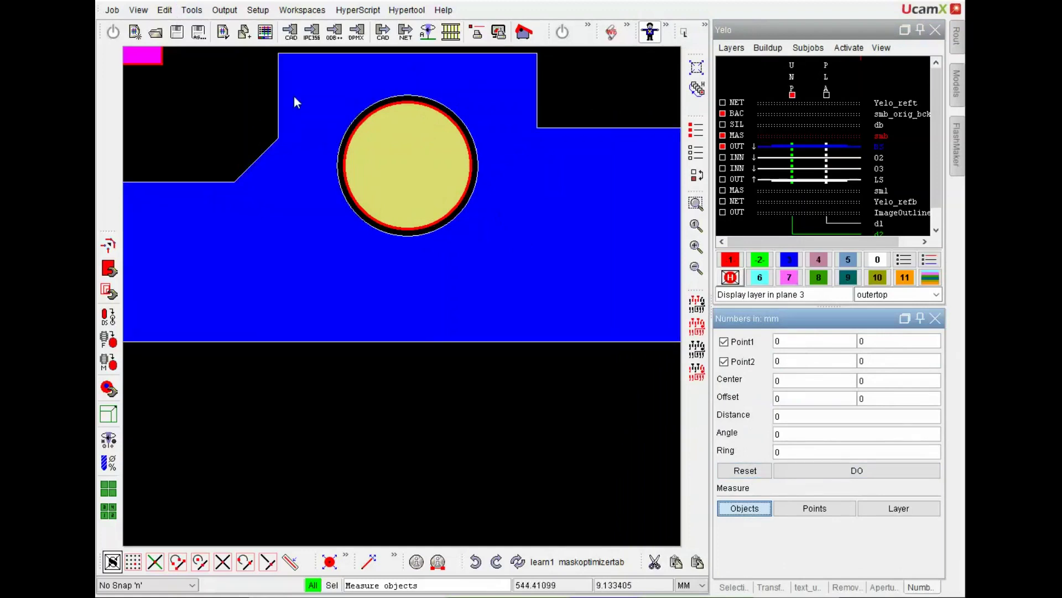
click(420, 105)
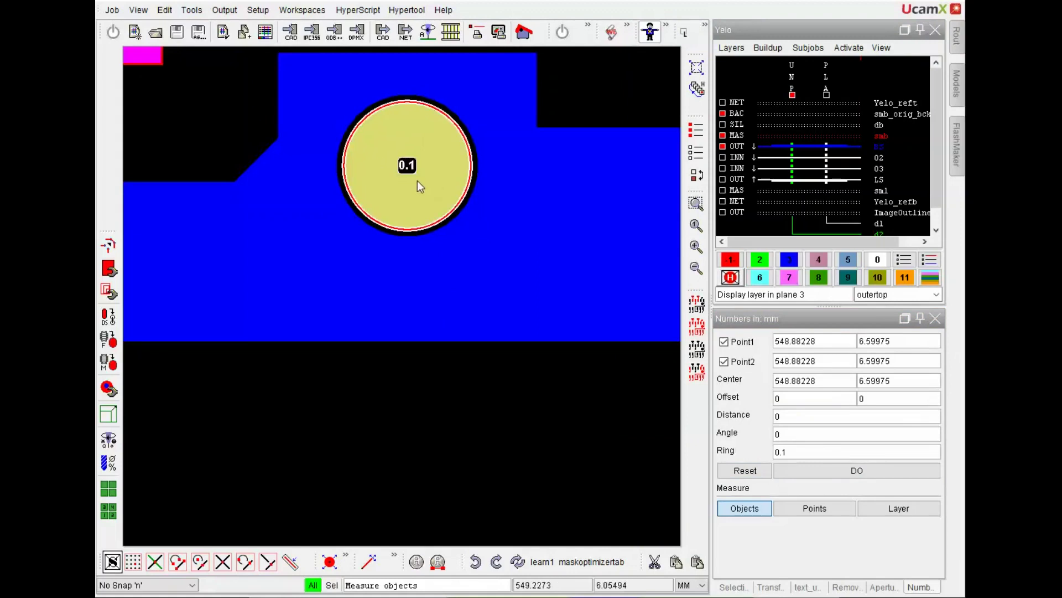
Step: Measure the mask rings around the lower-right and upper-right non-plated holes
scroll(417, 186, up, 2)
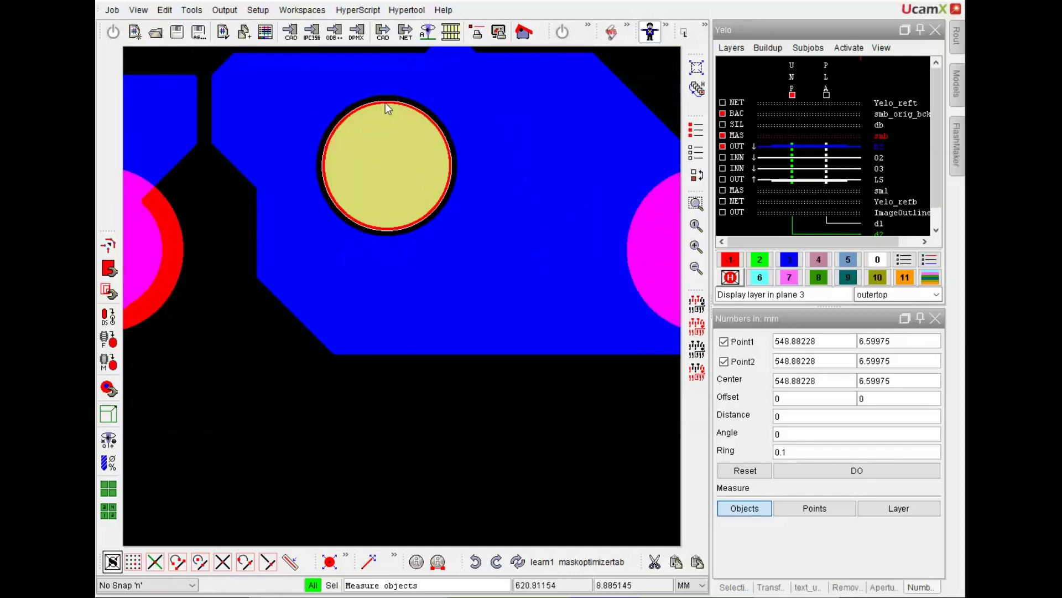
click(384, 127)
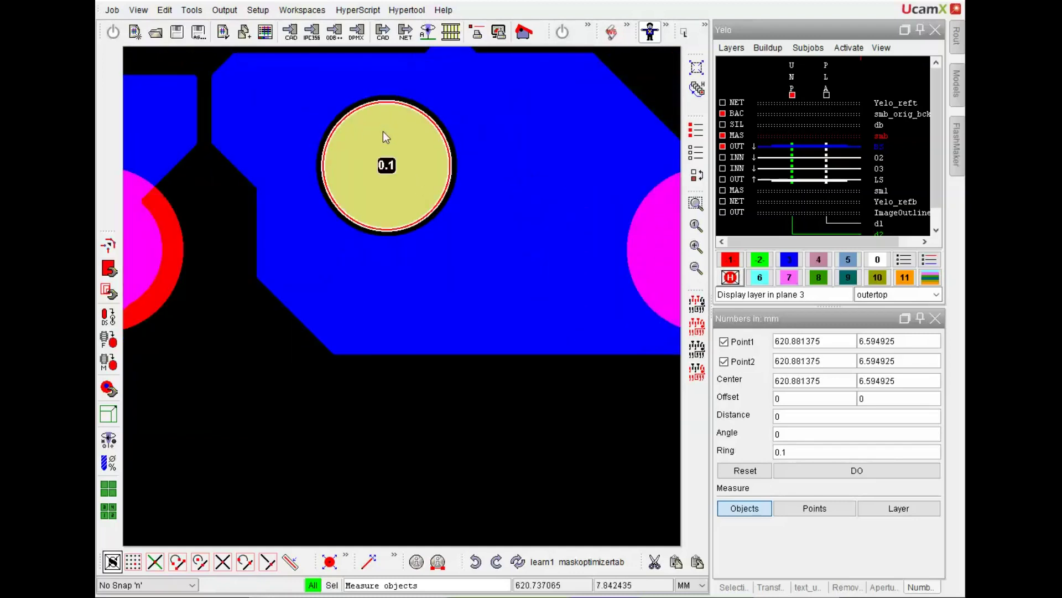
scroll(435, 143, down, 5)
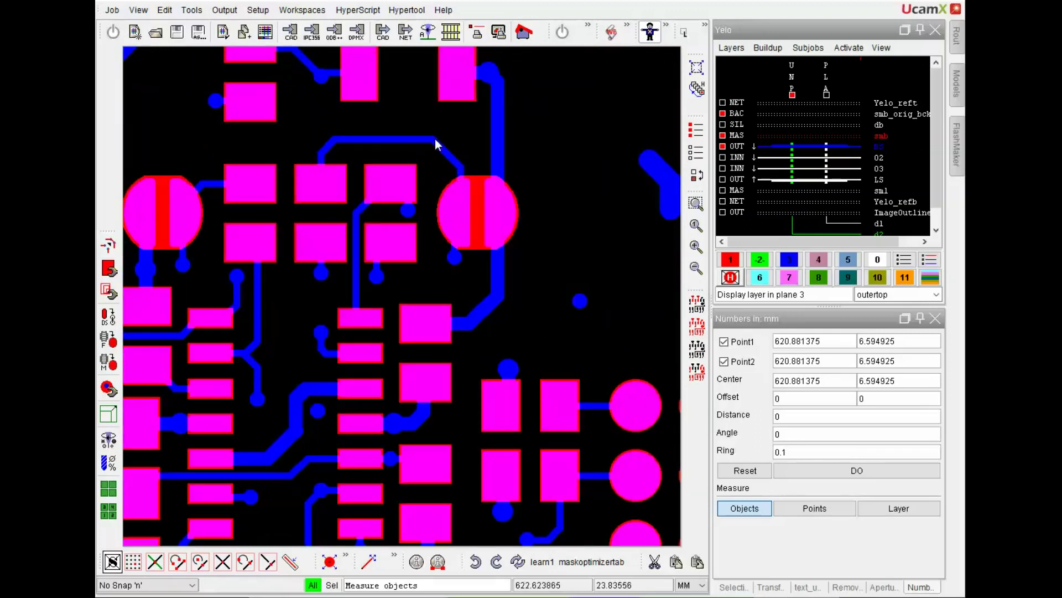
scroll(435, 138, up, 5)
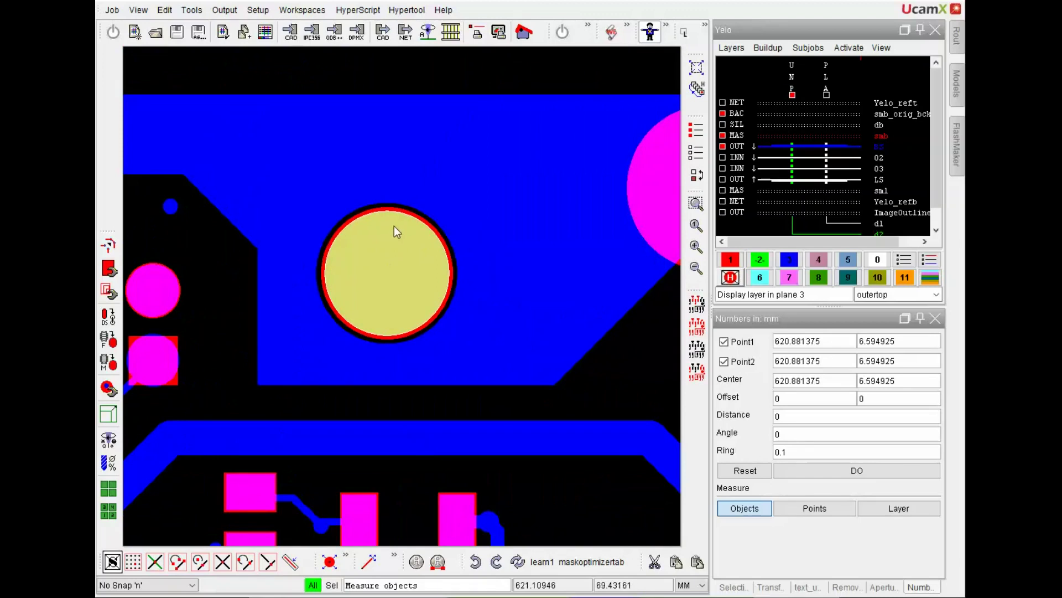
click(396, 208)
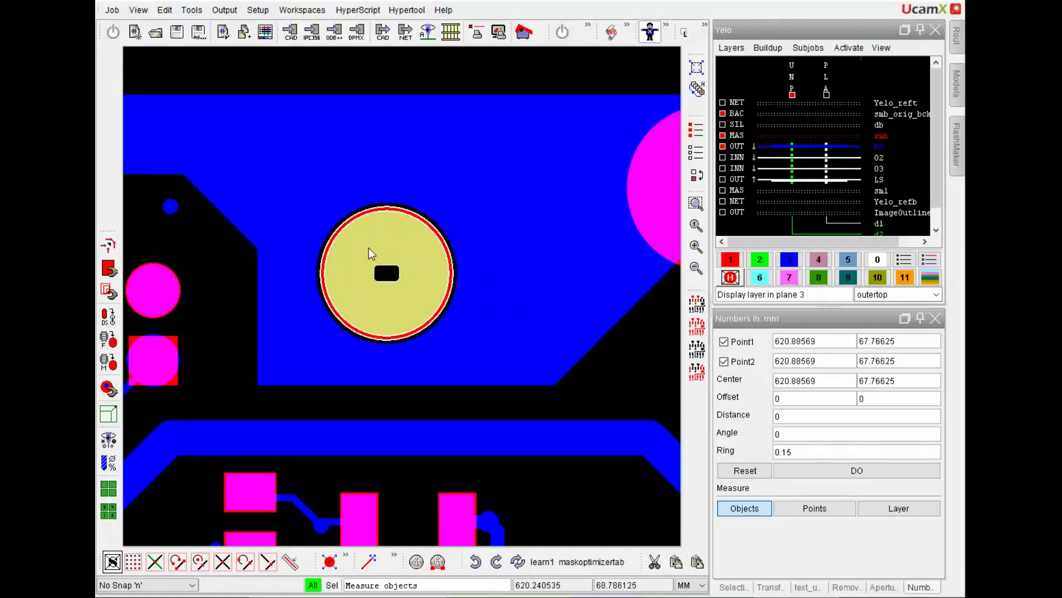
click(403, 270)
click(695, 227)
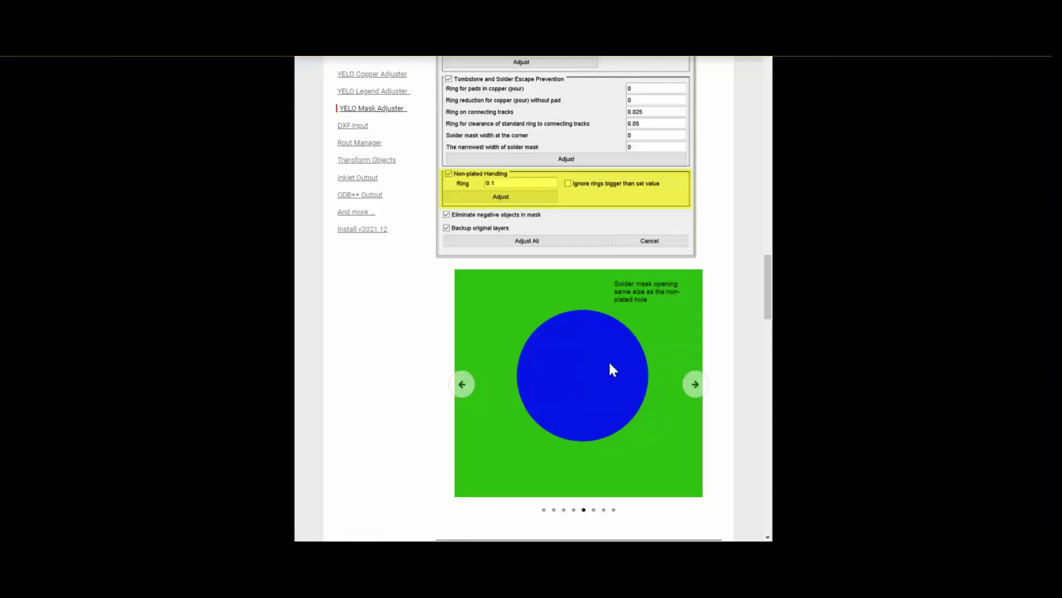
Step: In the online release notes, view the Mask Adjuster example images, then the DXF Input and Rout Manager sections
click(693, 387)
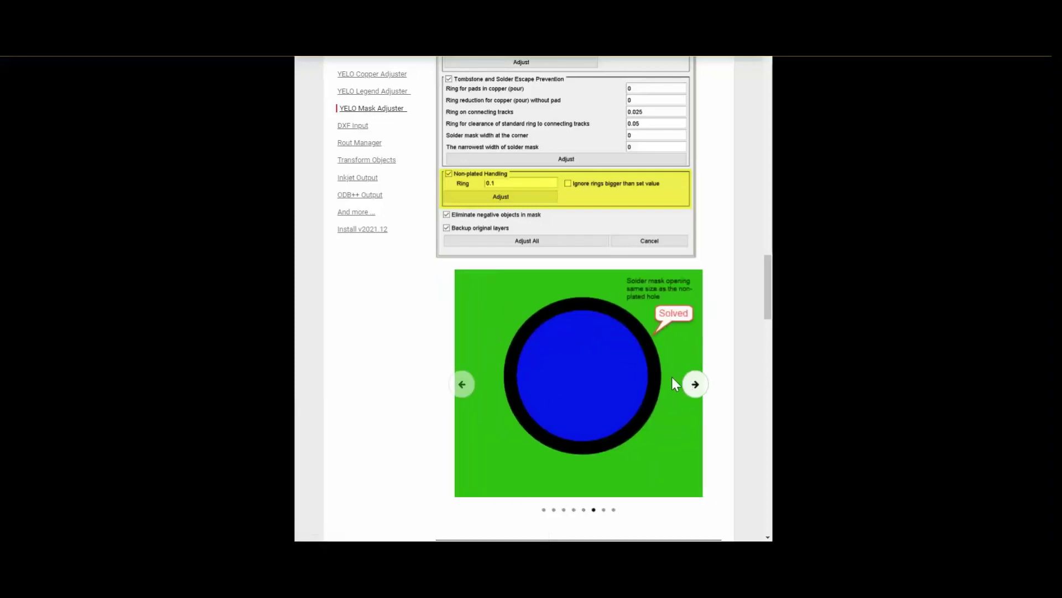
click(693, 386)
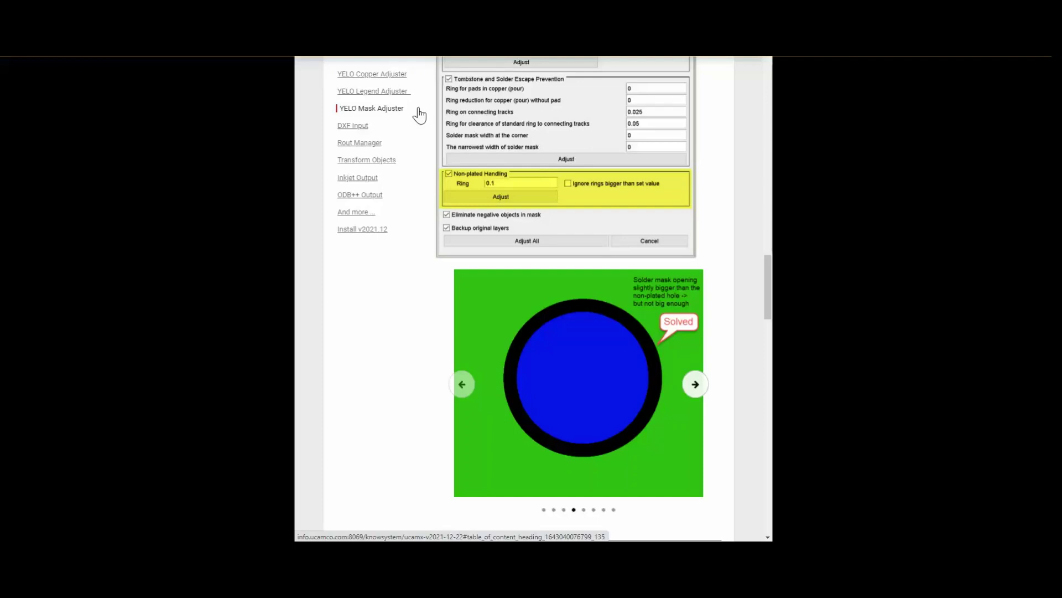
click(349, 130)
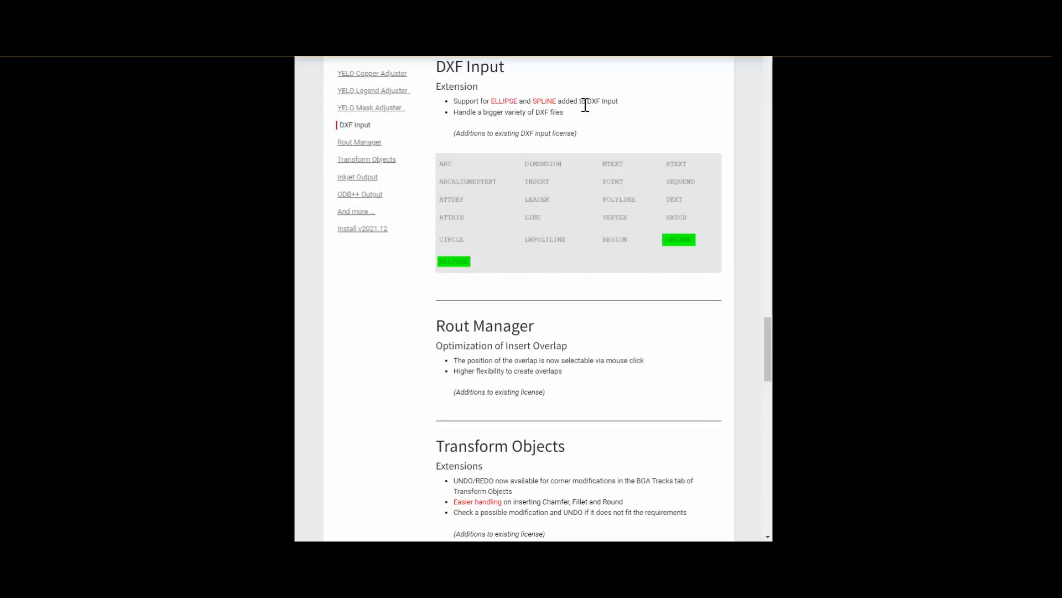
click(362, 143)
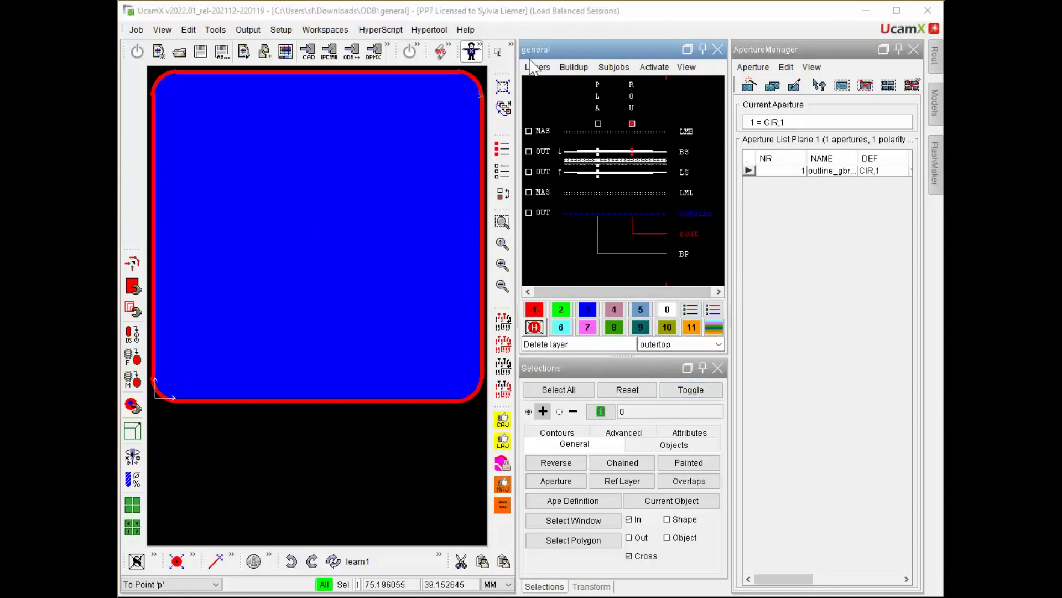
Step: In UcamX, select all rout objects and create a simple overlap of 5.0 on the outline's right edge with No Snap
click(573, 396)
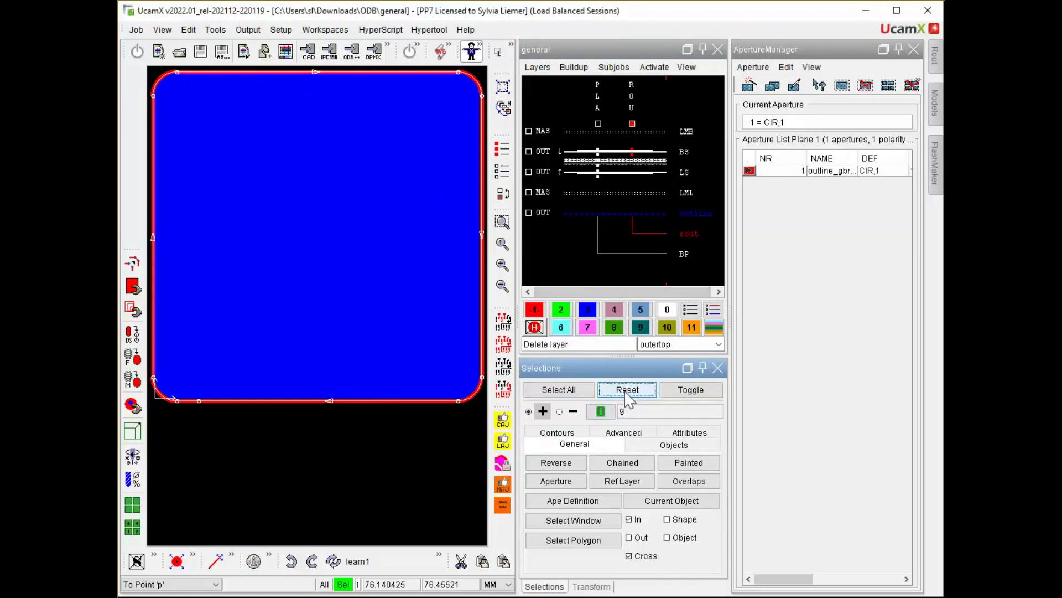
click(935, 65)
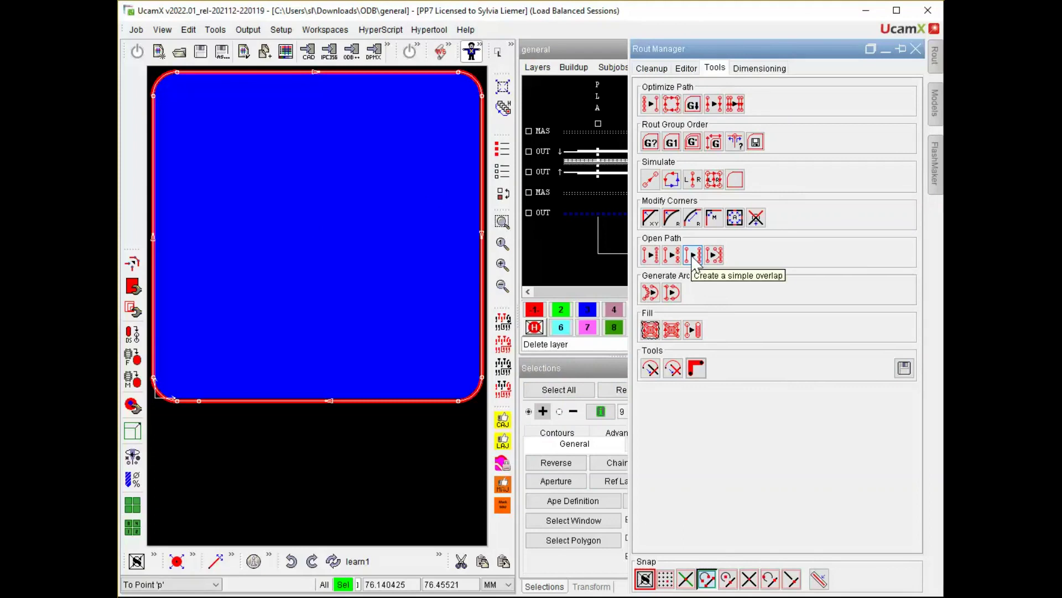
click(694, 258)
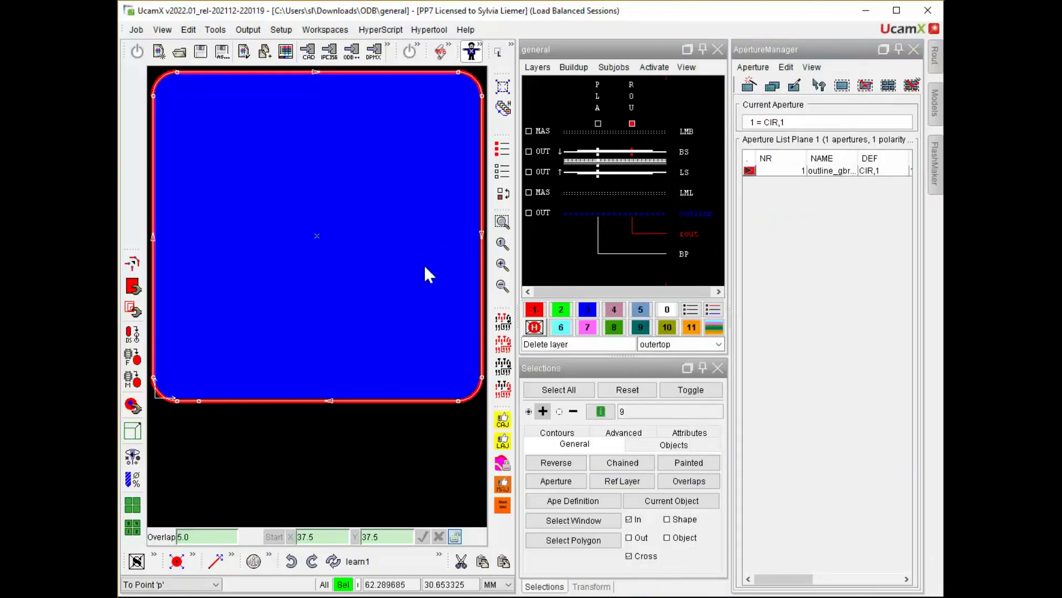
key(n)
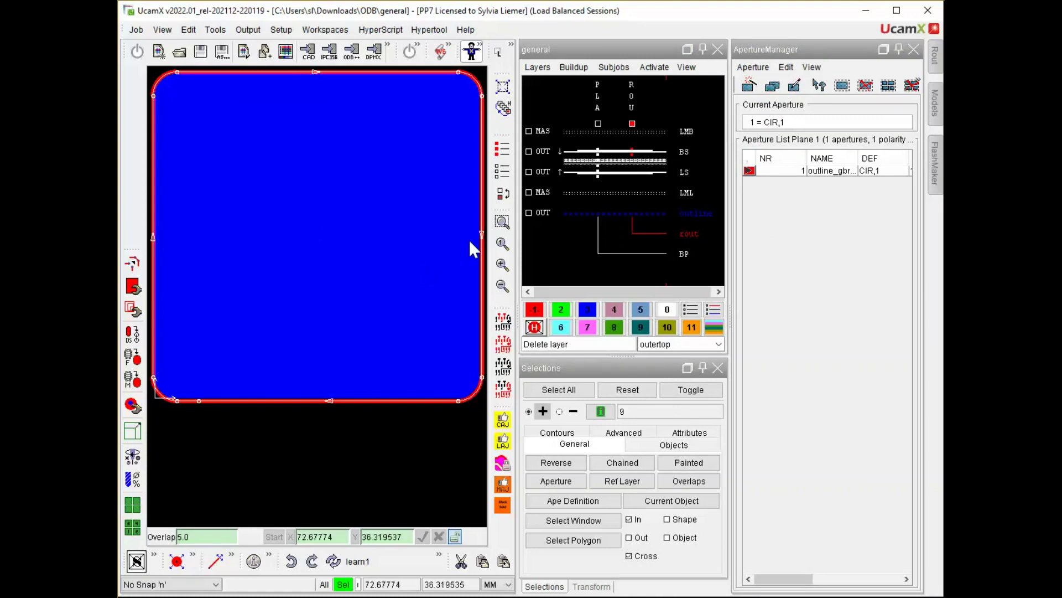
click(483, 197)
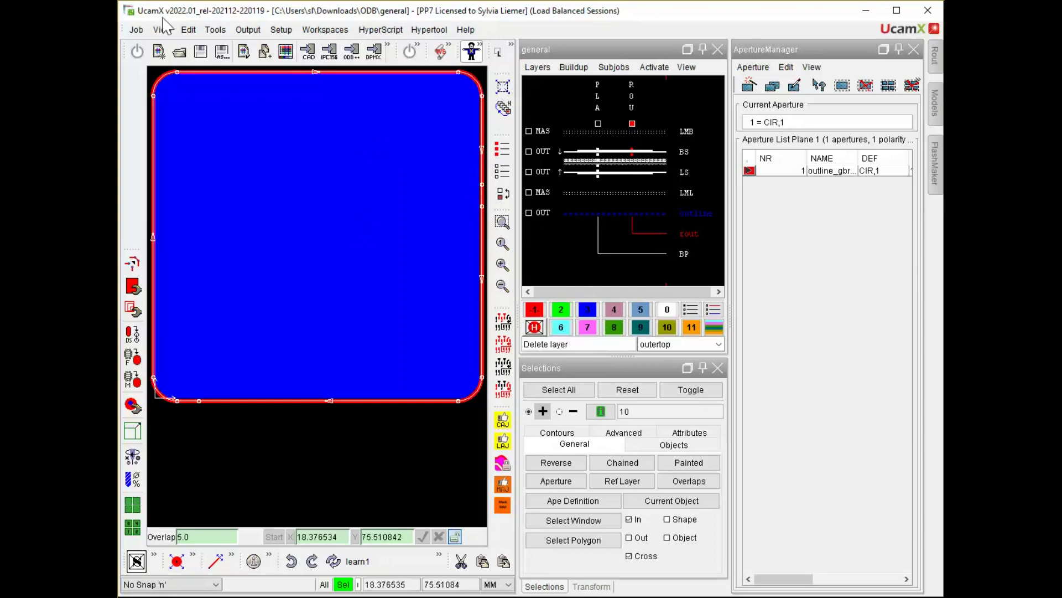
Step: Reset the measurement values, measure the new overlap between its two end points with point snapping, and close the measurement dialog
click(162, 29)
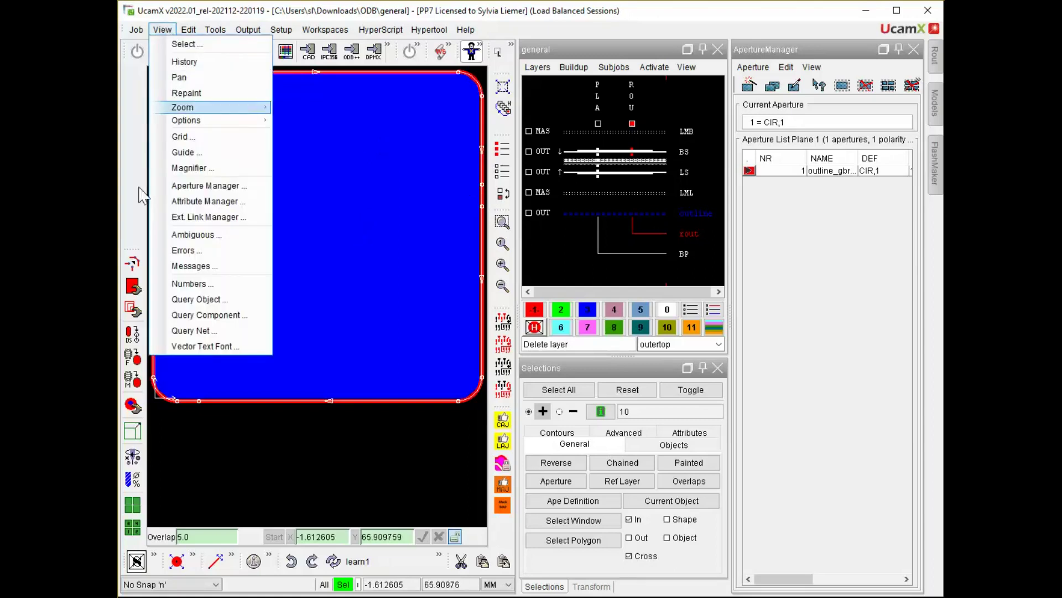
click(208, 284)
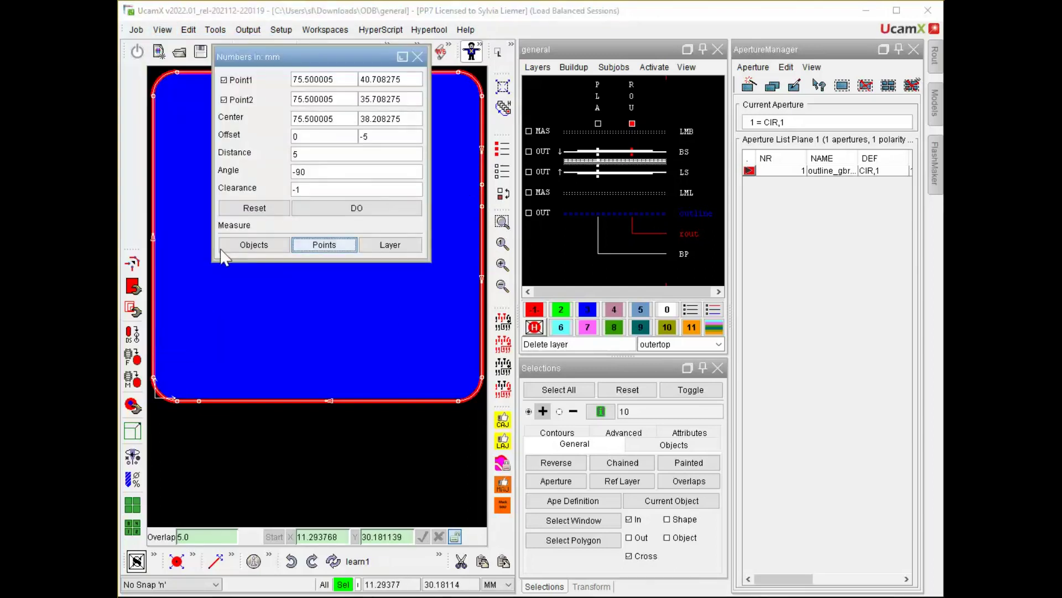
click(257, 210)
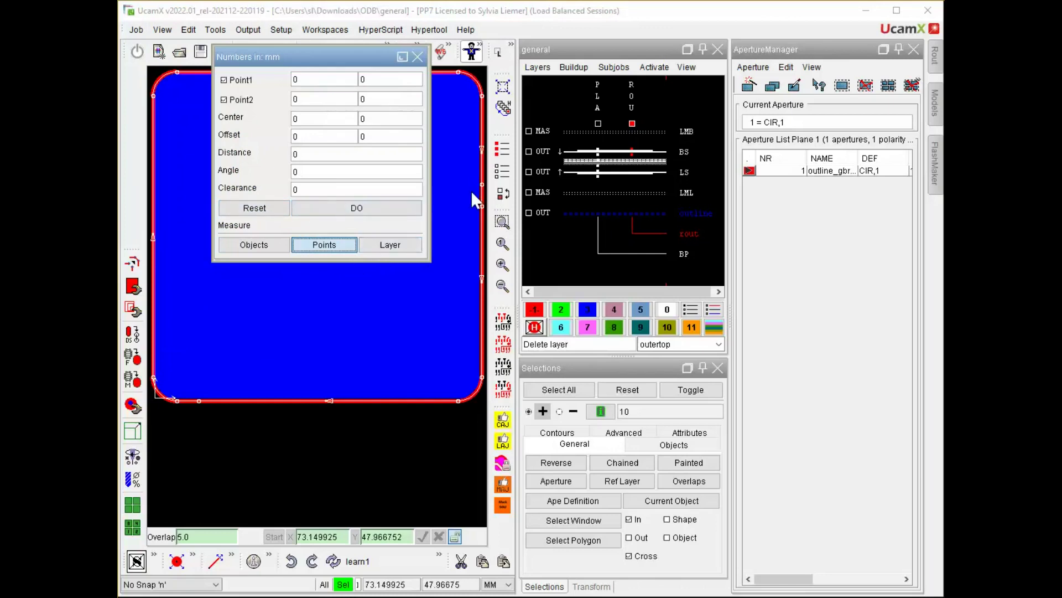
key(p)
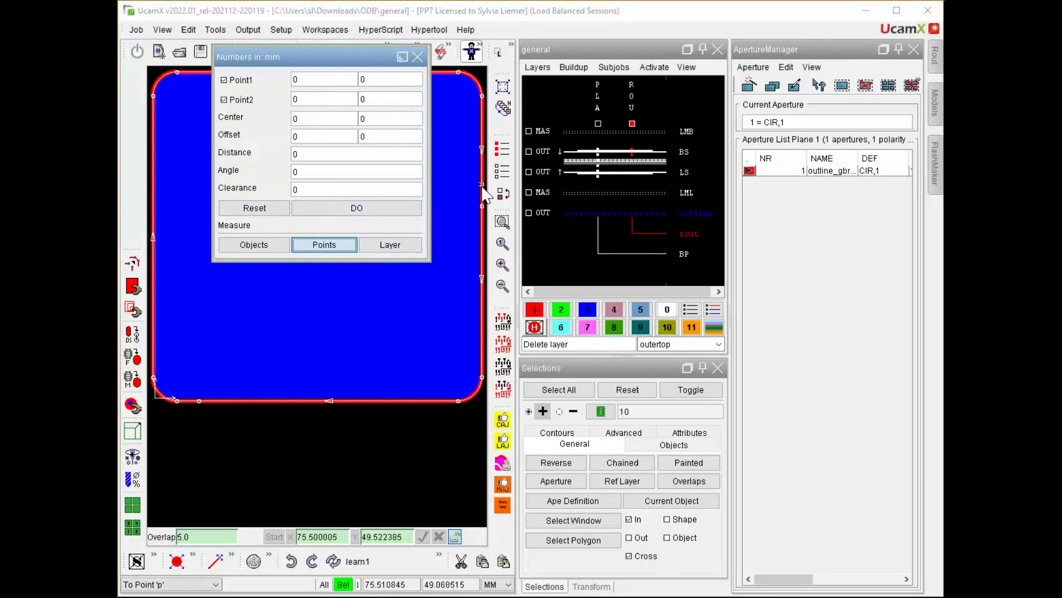
click(483, 210)
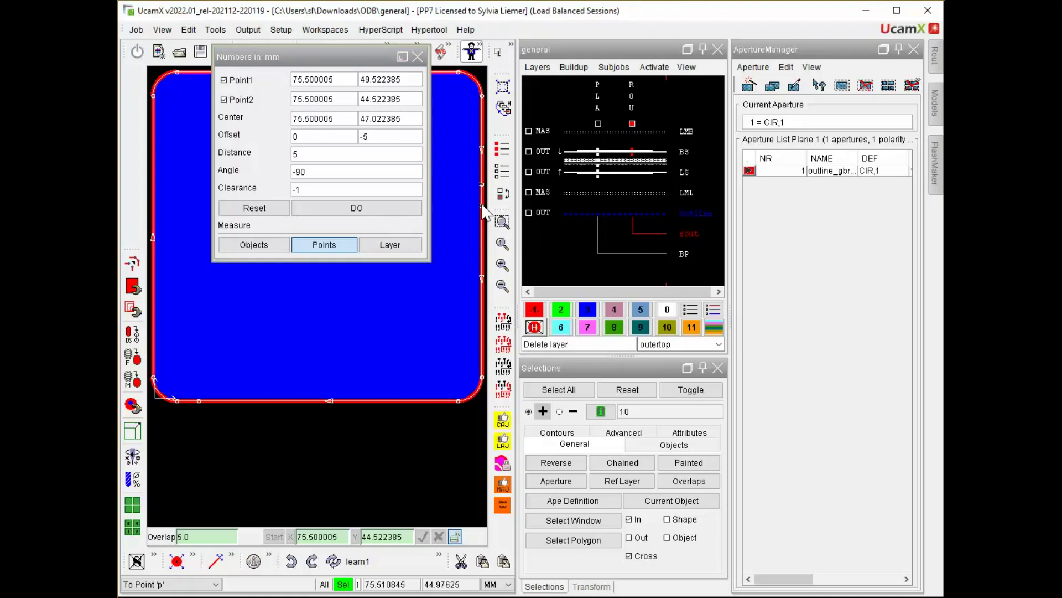
click(416, 55)
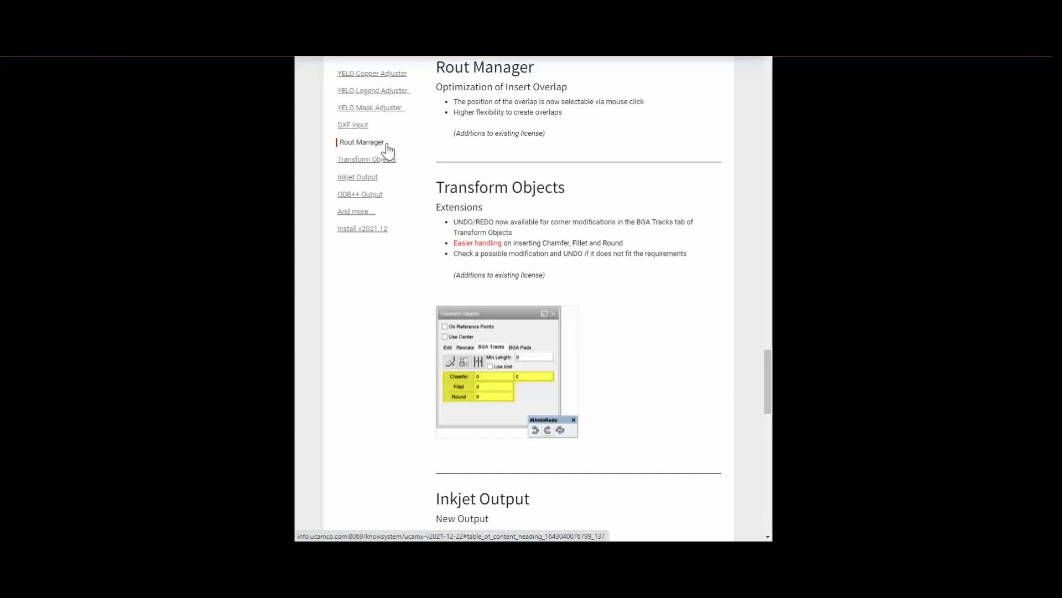
Step: View the Transform Objects release notes, and in UcamX chamfer the upper bends of the four parallel diagonal tracks by 0.5 and 0.5
click(382, 167)
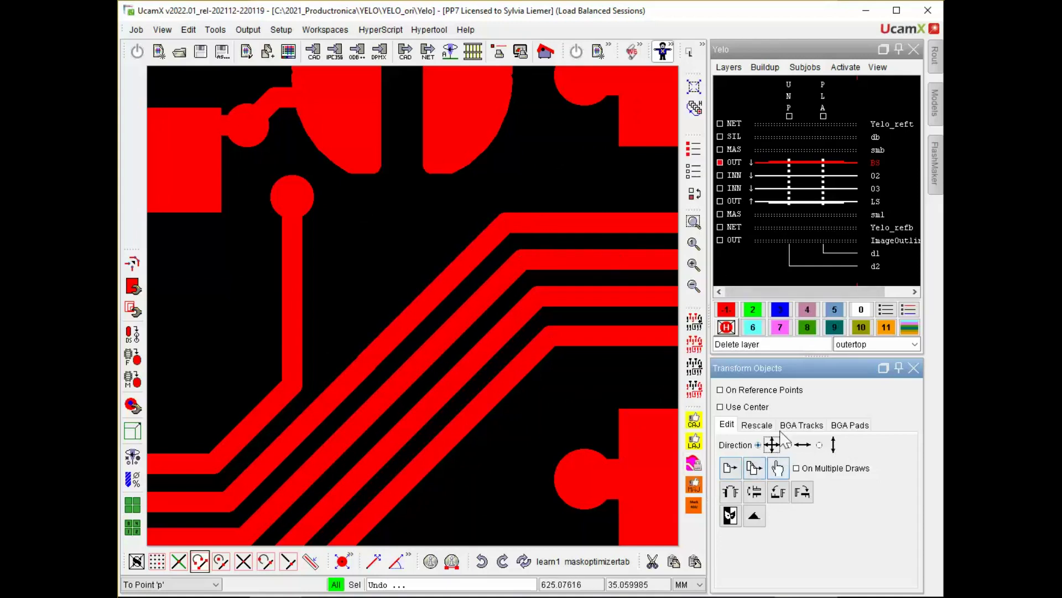
click(810, 432)
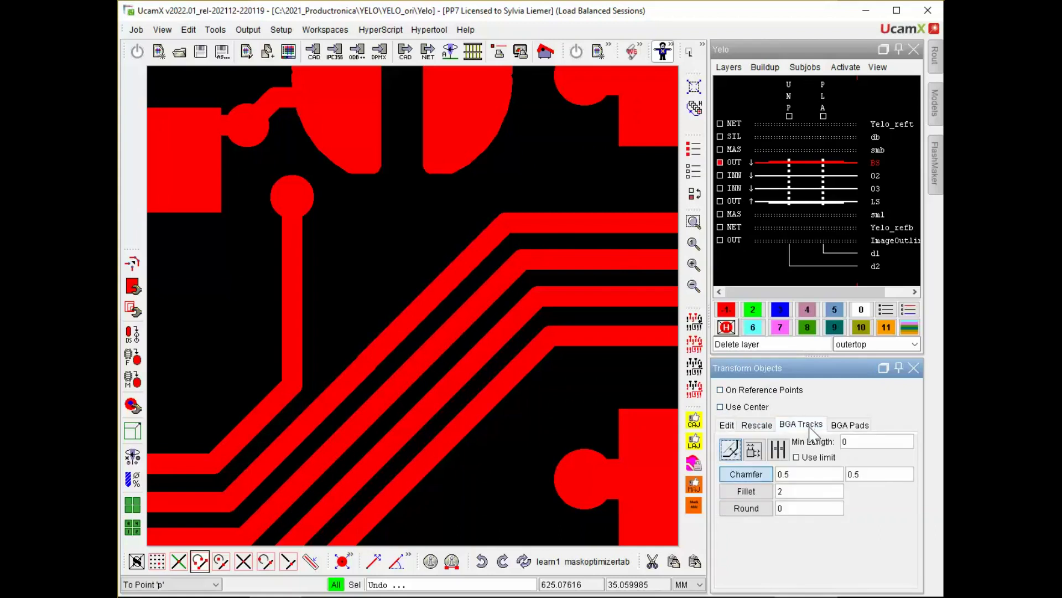
click(744, 478)
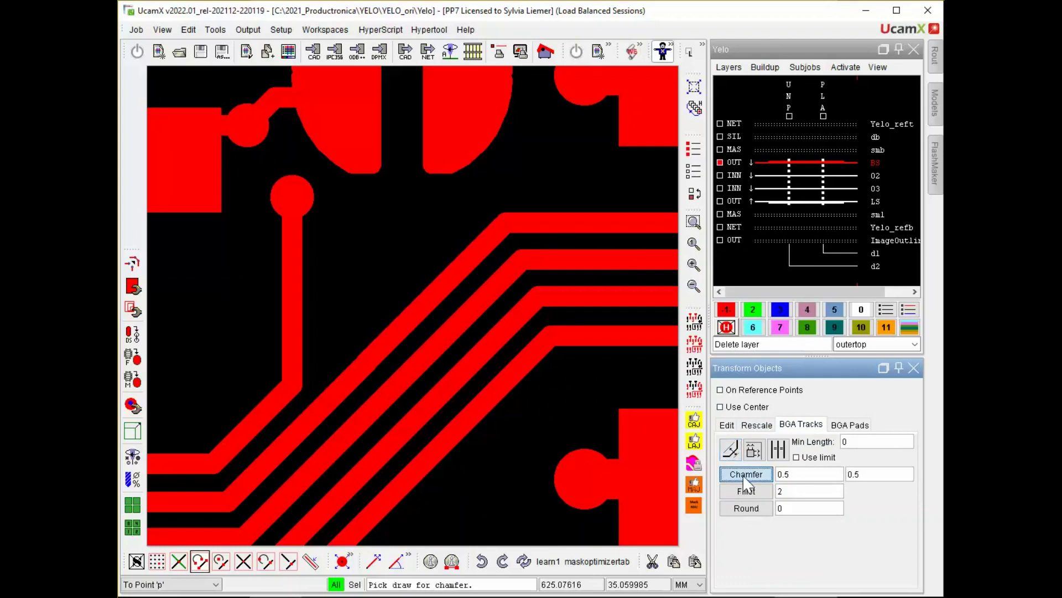
click(550, 334)
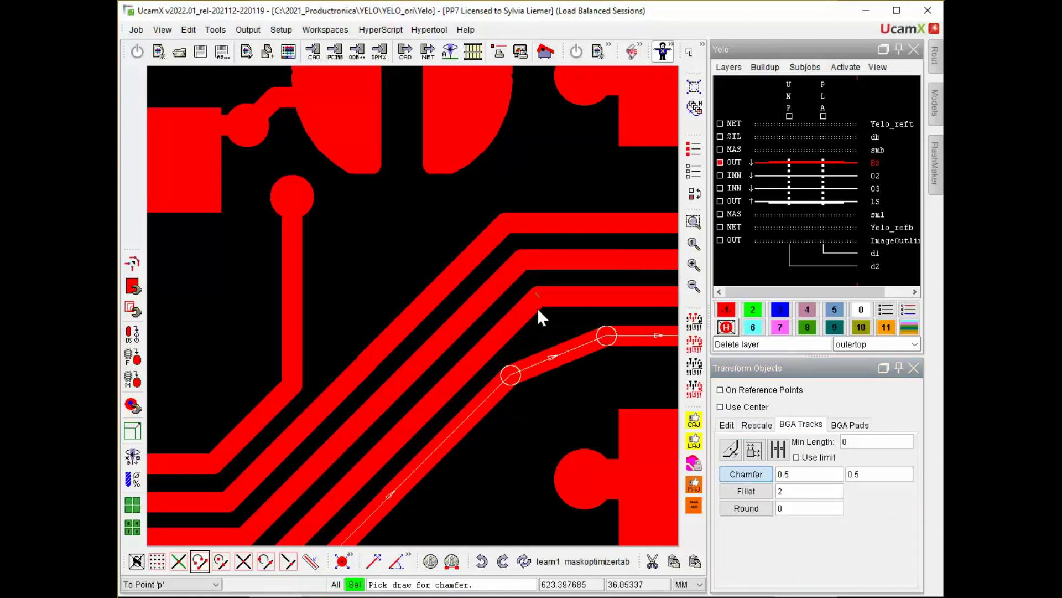
click(523, 259)
click(500, 221)
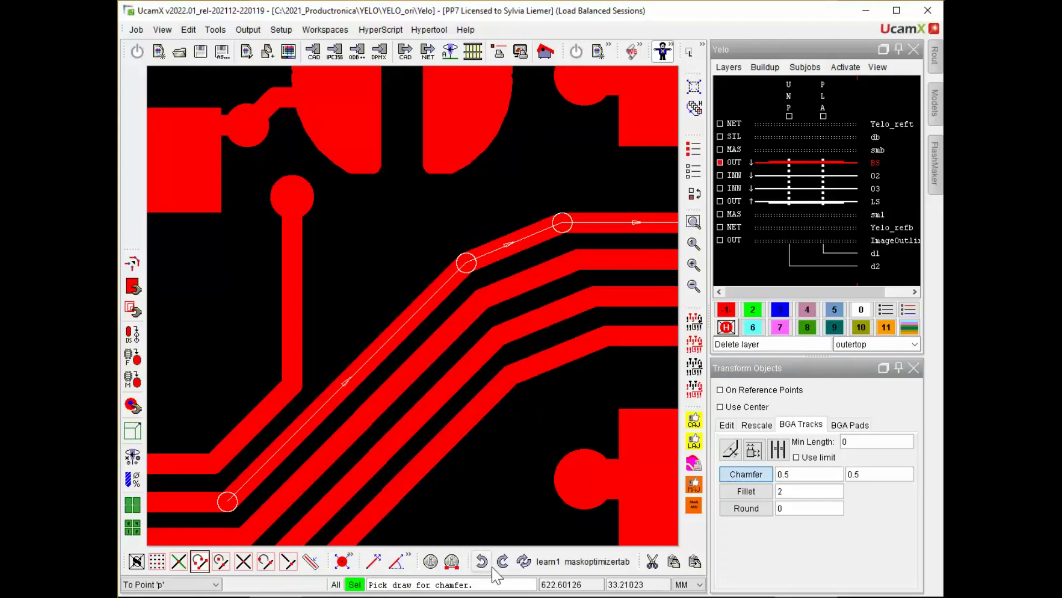
Step: Undo the chamfers on all four parallel tracks
click(188, 30)
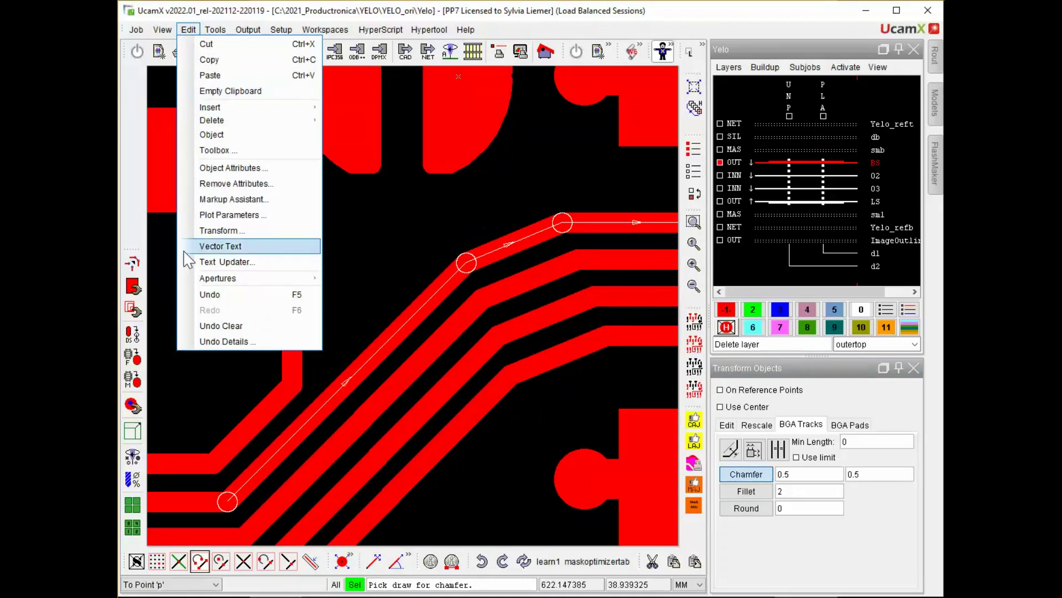
click(220, 295)
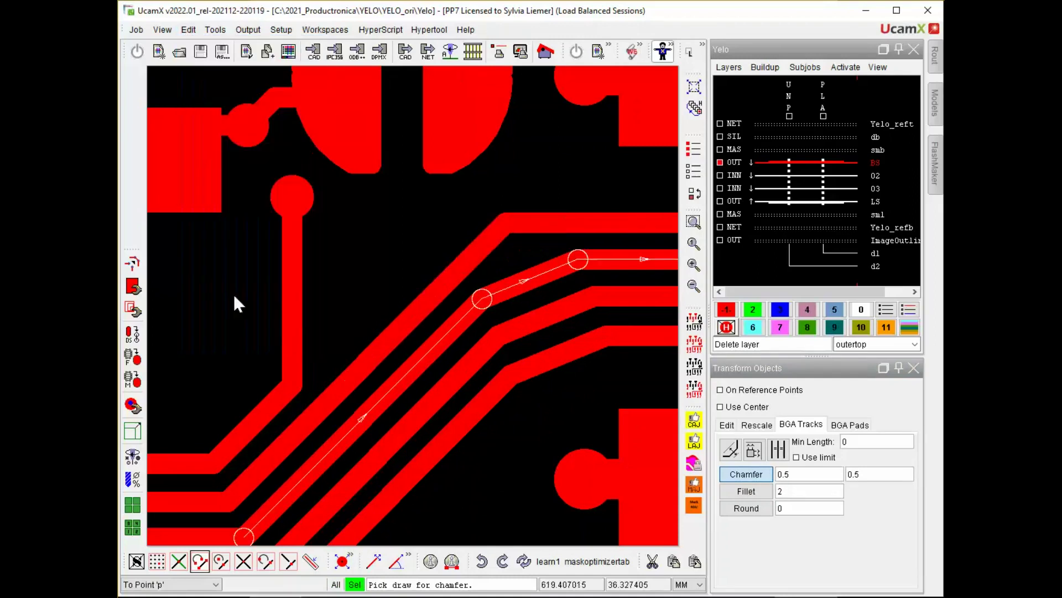
click(482, 563)
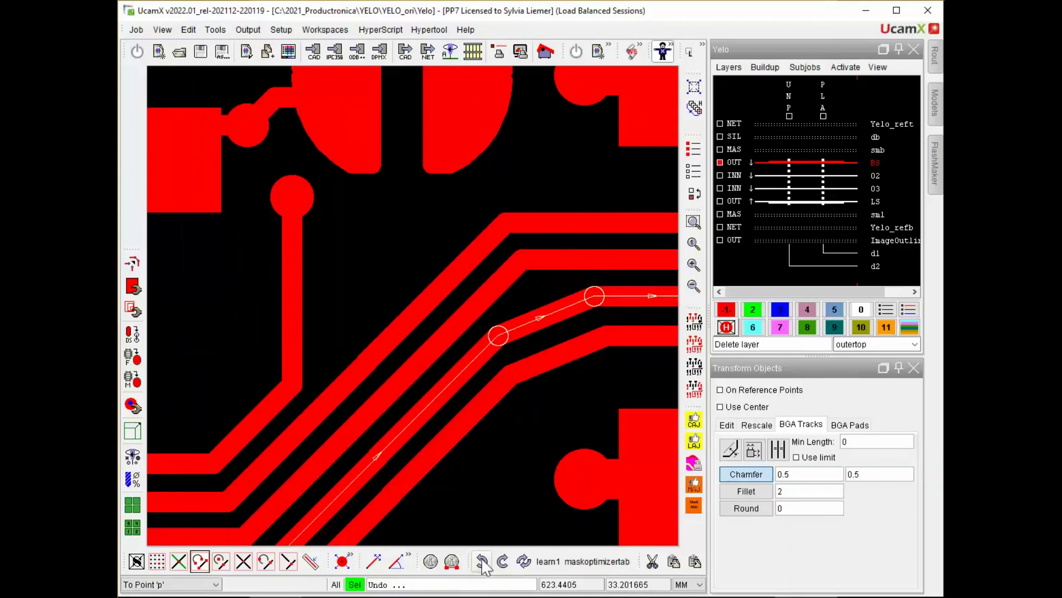
click(482, 564)
click(482, 565)
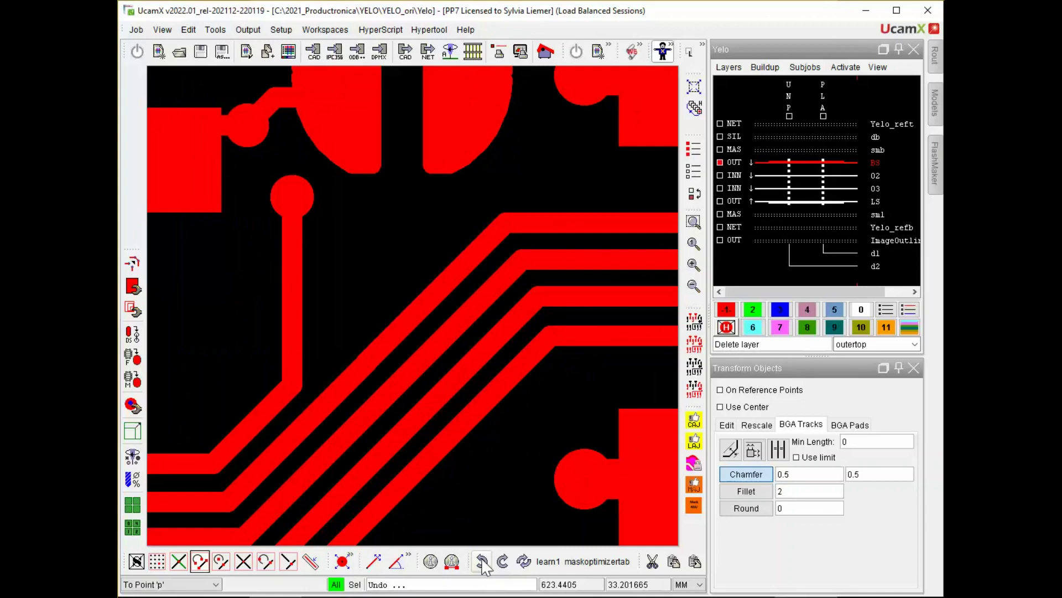
Step: Fillet the upper bends of the four parallel diagonal tracks with a value of 2
click(746, 491)
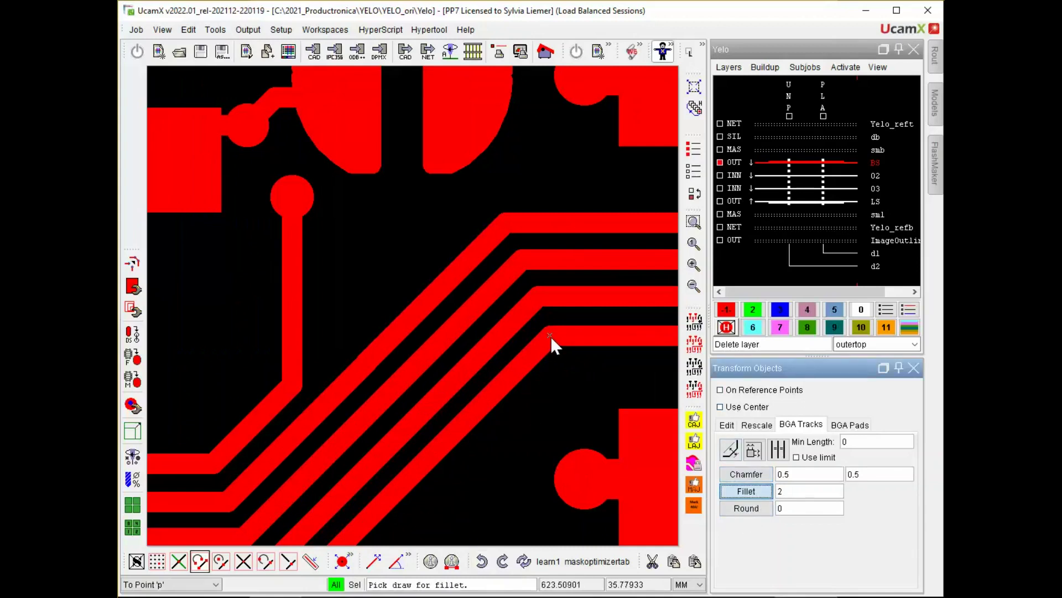
click(550, 335)
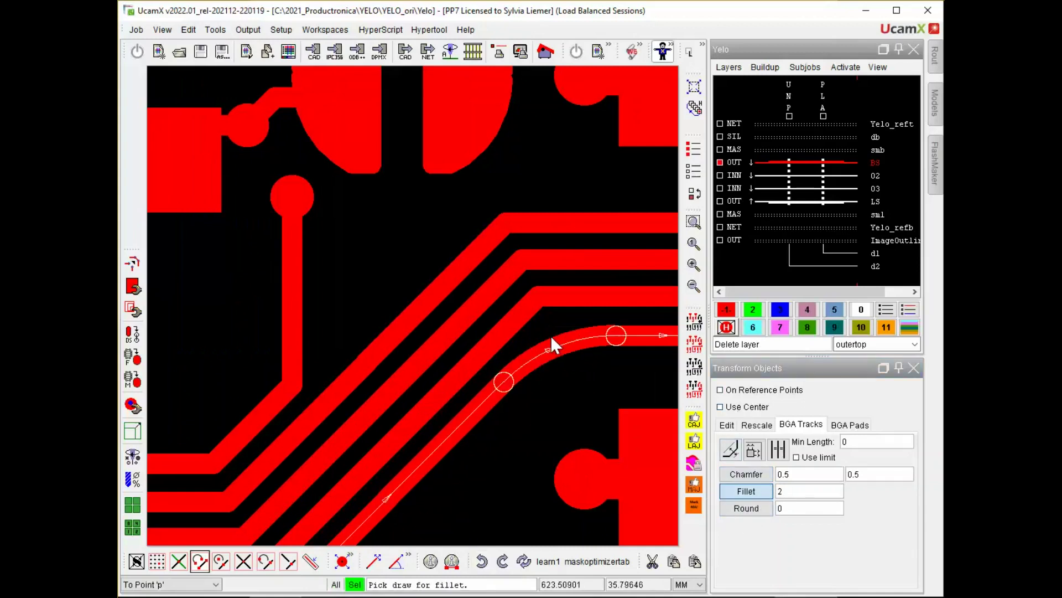
click(539, 291)
click(533, 264)
click(521, 215)
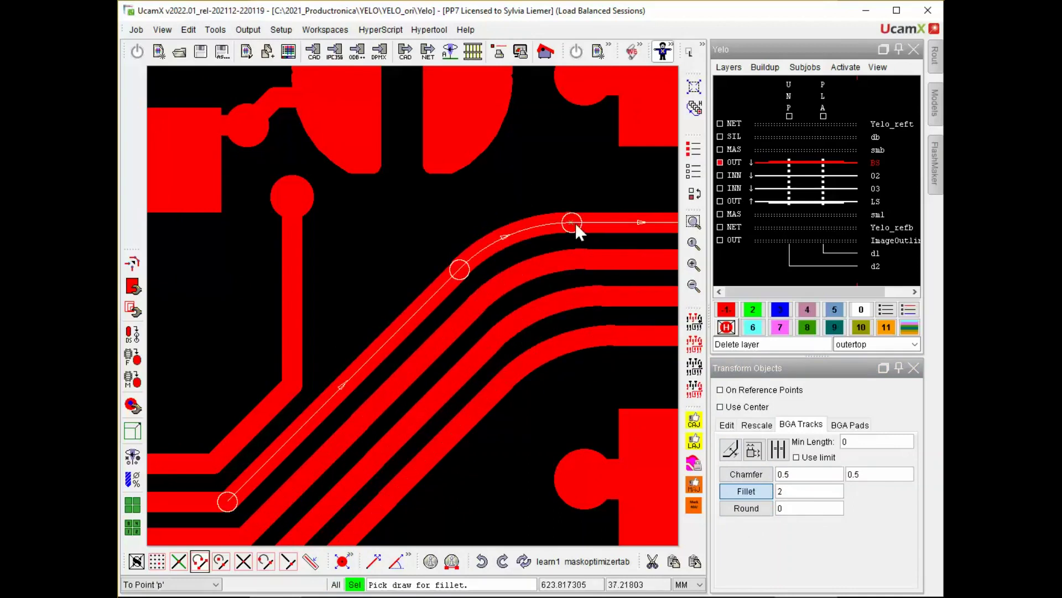
Step: Undo the fillets on all four parallel tracks
click(482, 562)
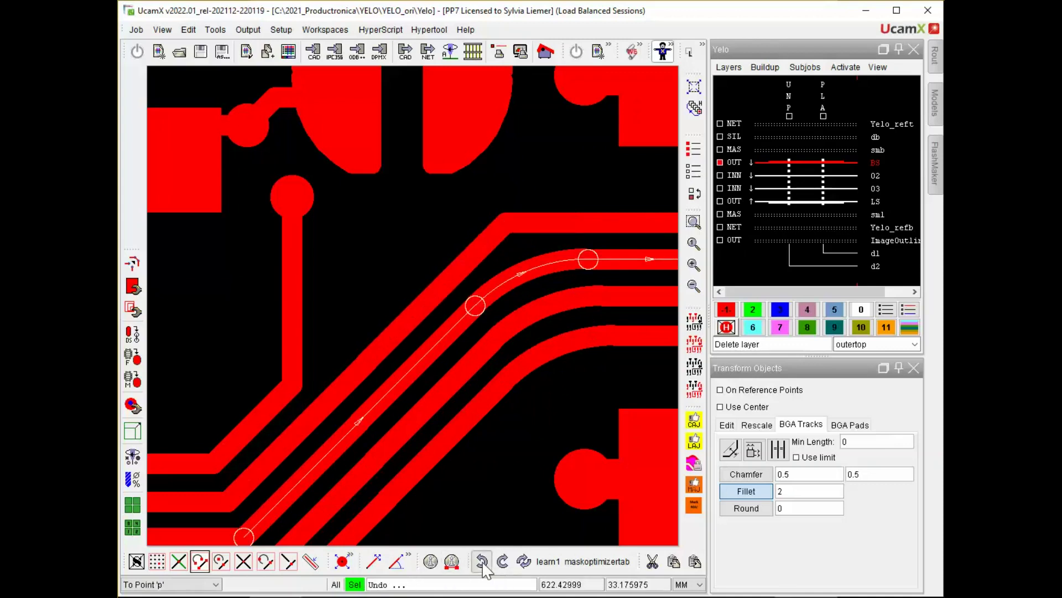
click(482, 561)
click(482, 561)
click(483, 565)
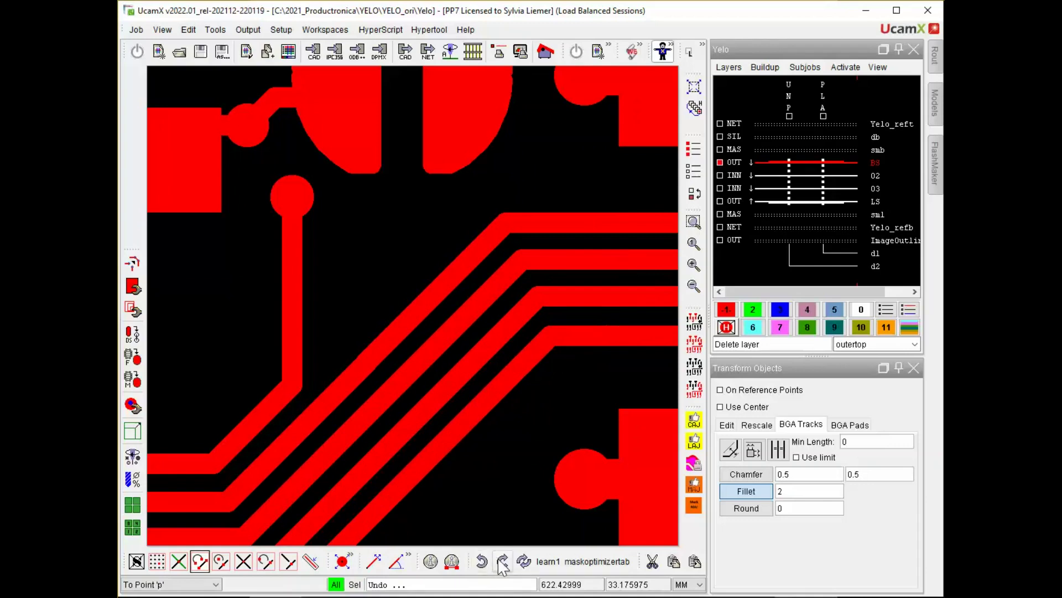
Step: Redo the undone fillets on the upper bends of all four parallel diagonal tracks
click(503, 562)
click(503, 562)
click(503, 562)
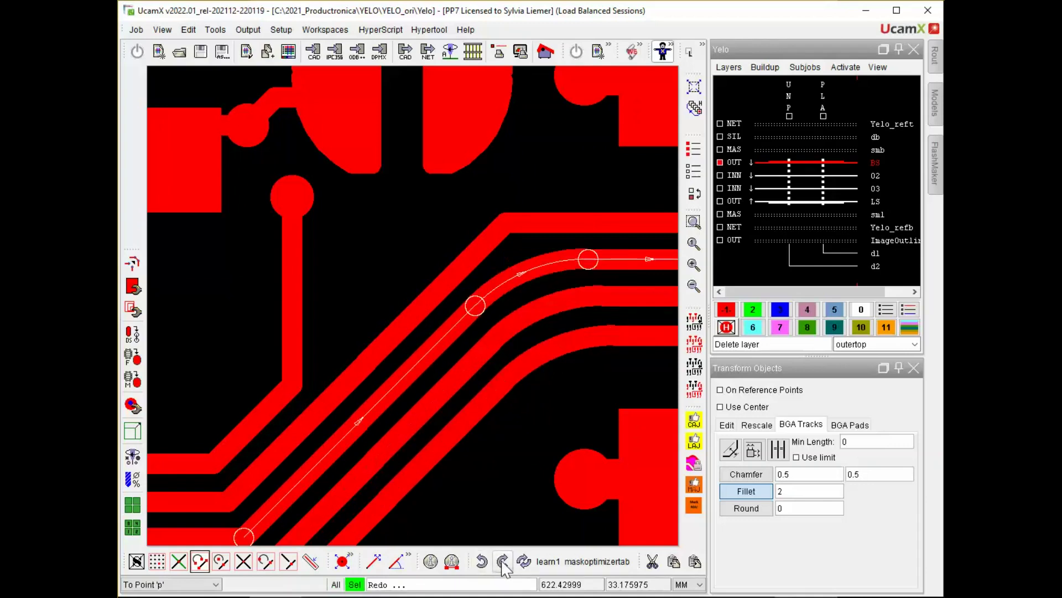
click(503, 562)
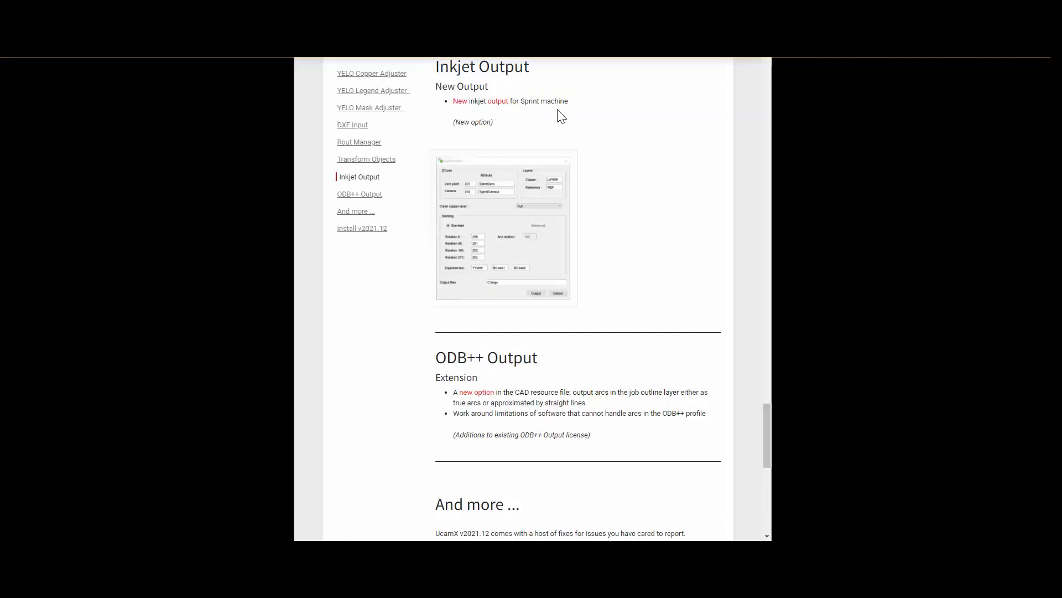
Step: View the ODB++ Output release notes, and in UcamX display only the outline layer in plane 1 and check its aperture's draw and arc columns
click(372, 197)
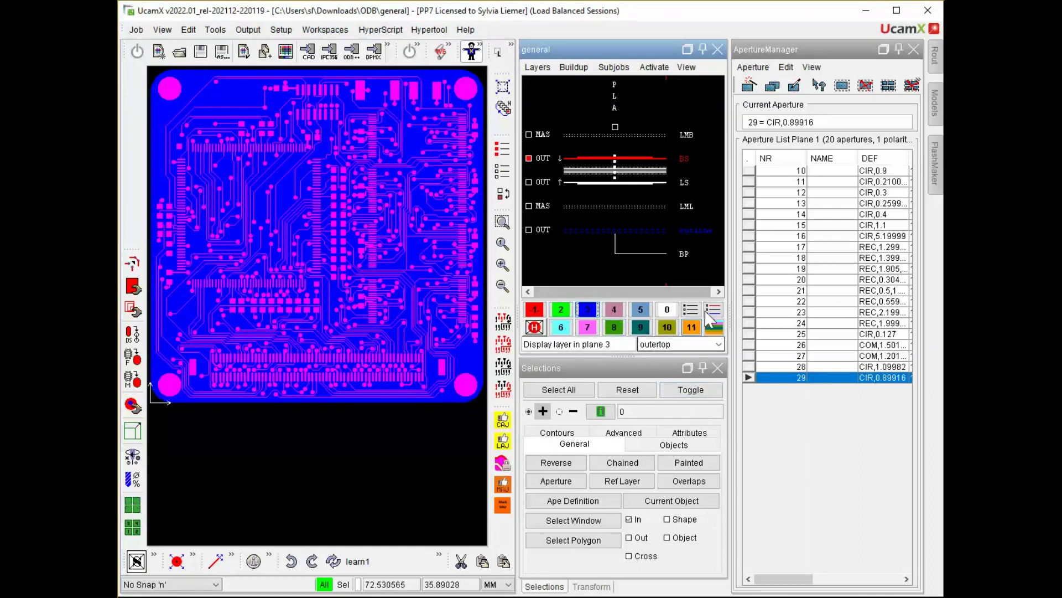
click(691, 311)
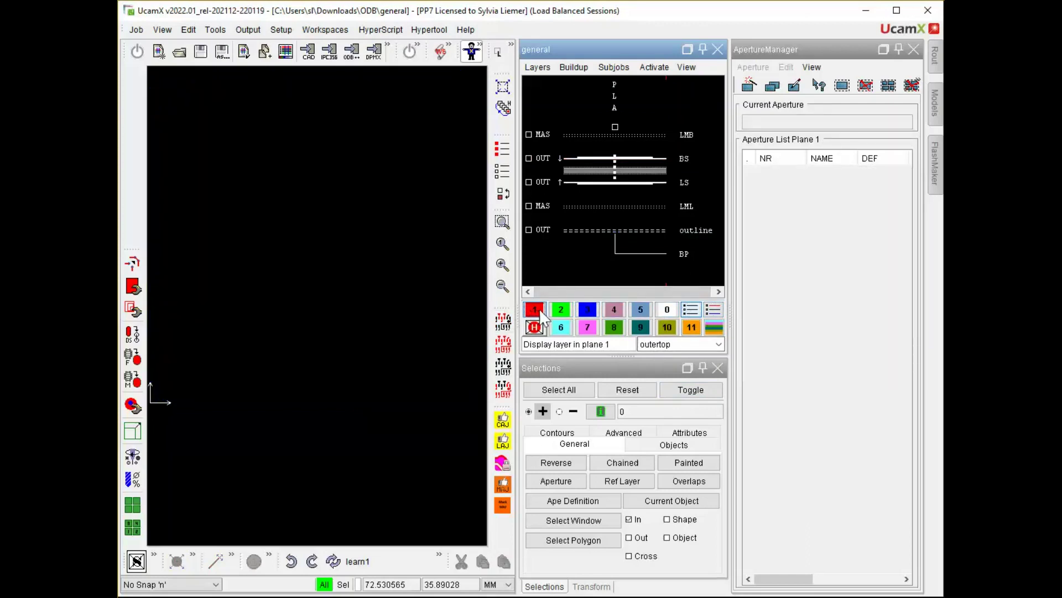
click(692, 234)
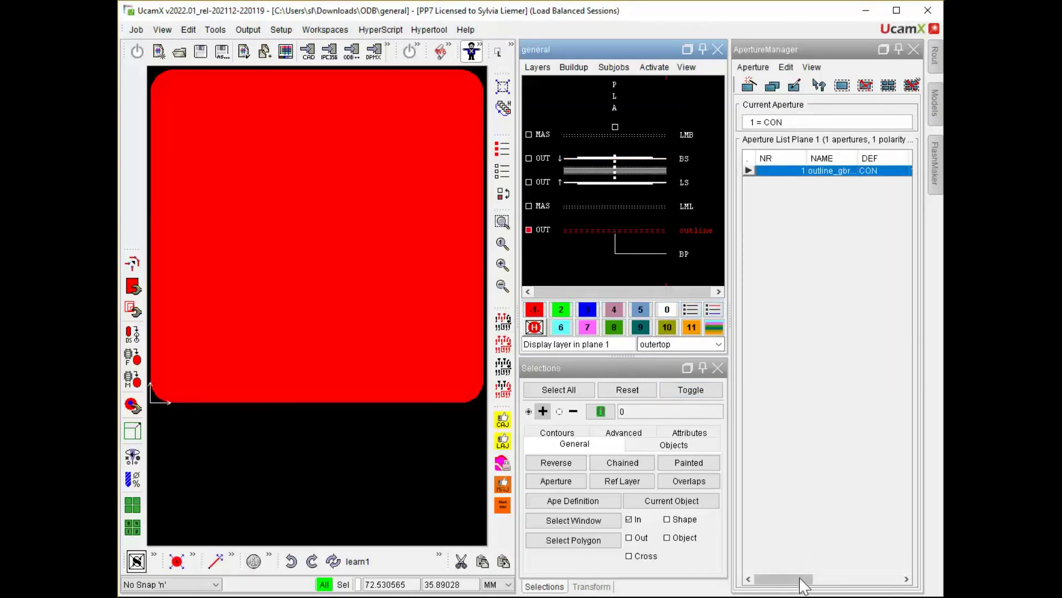
drag(805, 579, 897, 578)
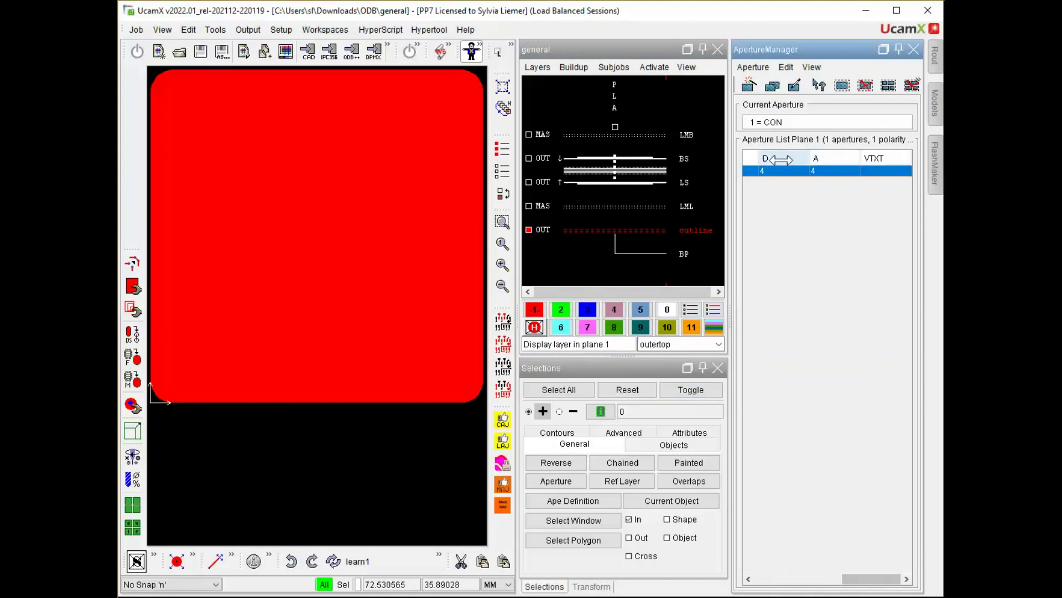
Step: Select all objects of the outline layer, view their selection count, and clear the selection
click(560, 389)
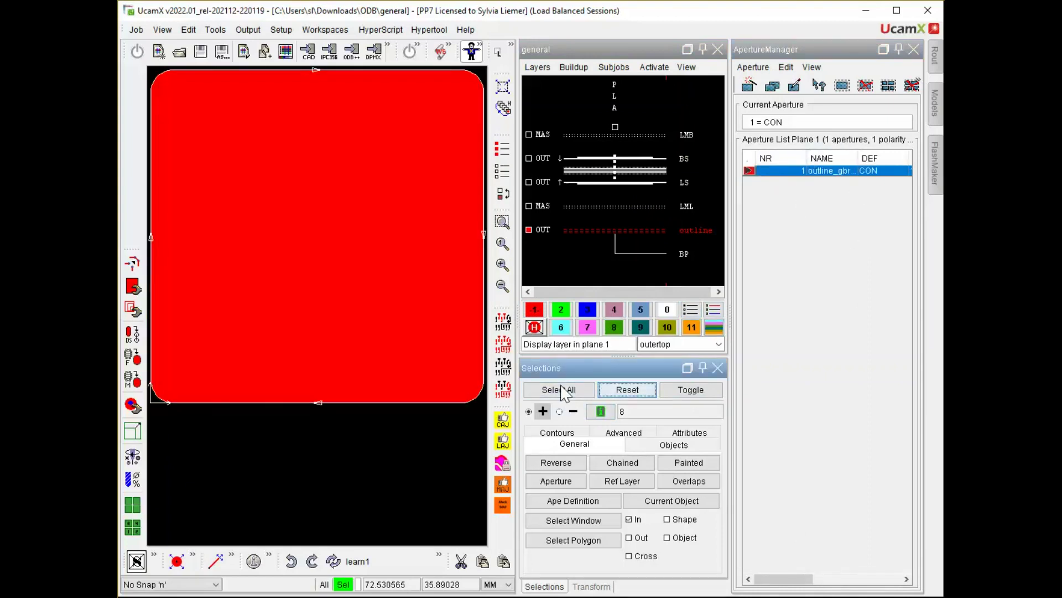
click(600, 412)
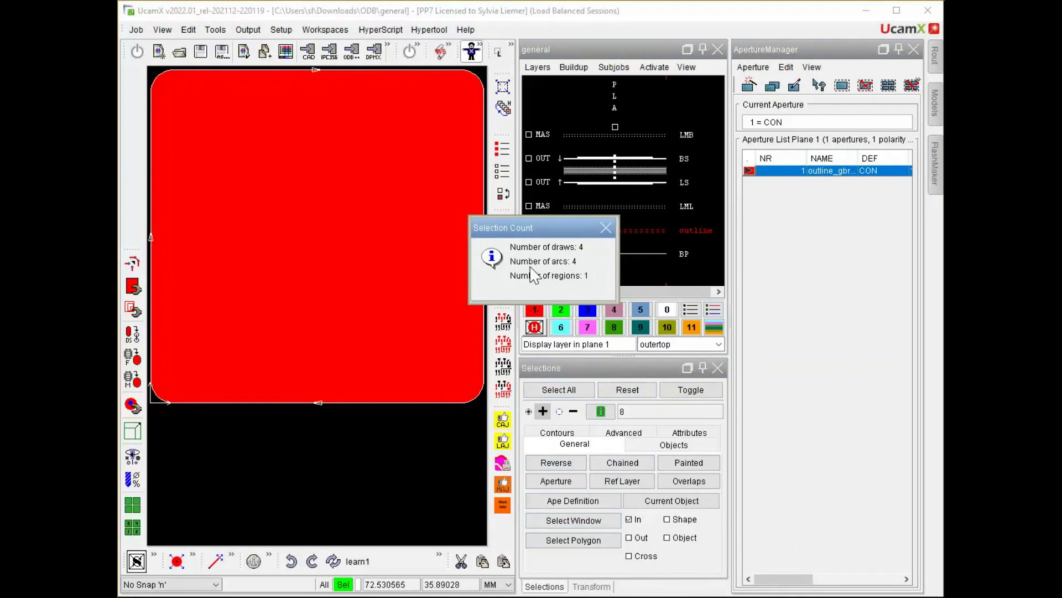
click(607, 228)
click(628, 392)
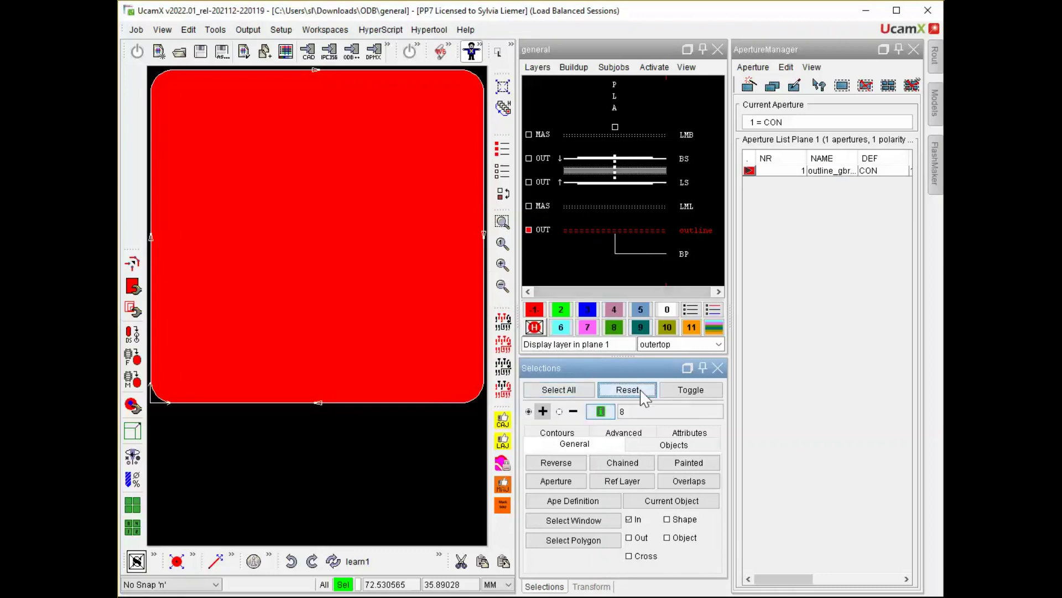
Step: Activate all layers of the job and output it as ODB++ with the resource file C:\ucamco\cfg\Cad
click(654, 67)
click(659, 83)
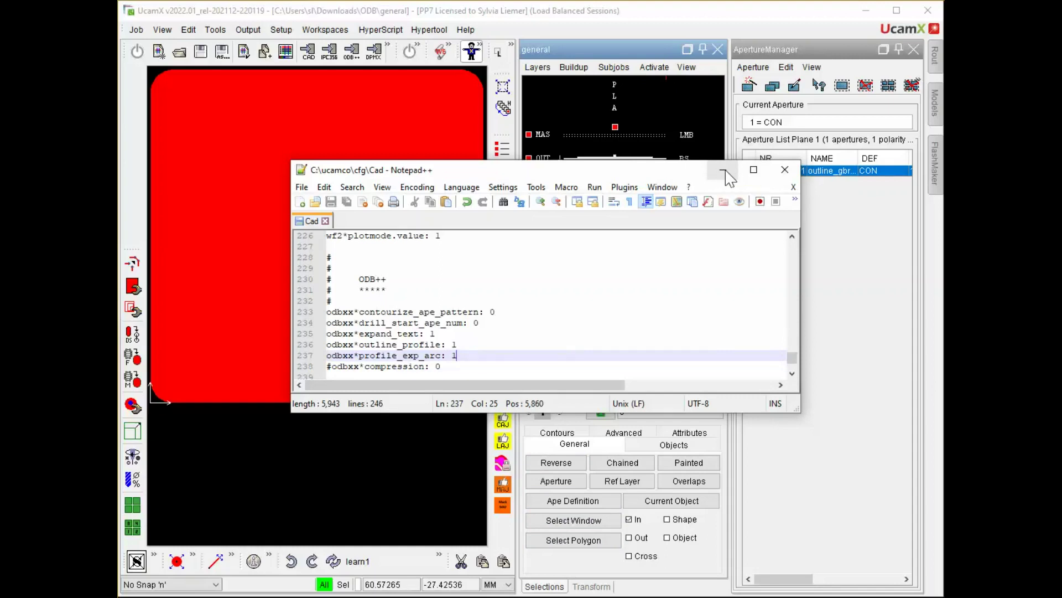
click(724, 172)
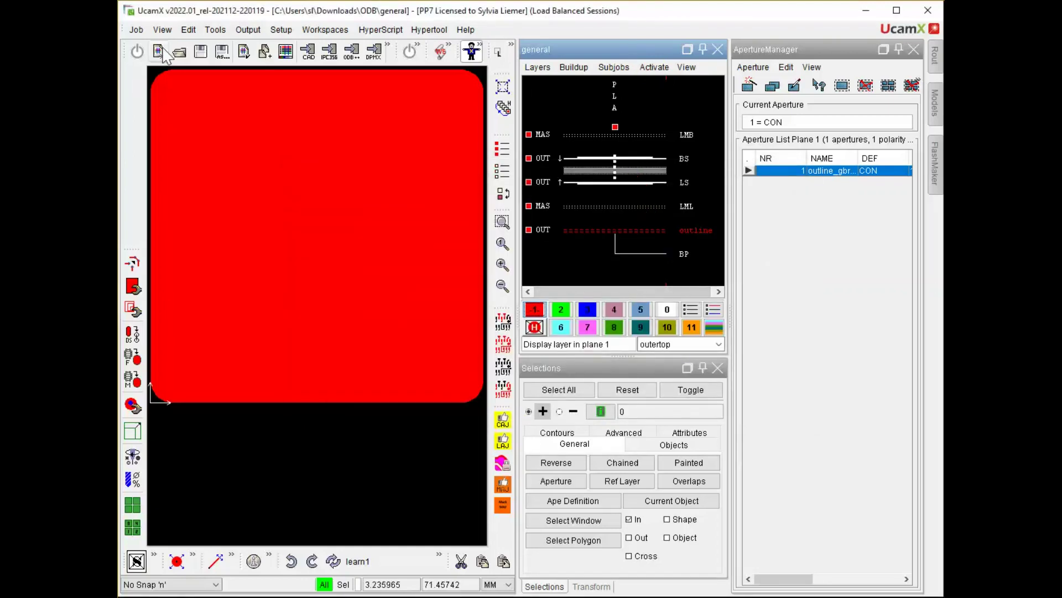
click(247, 30)
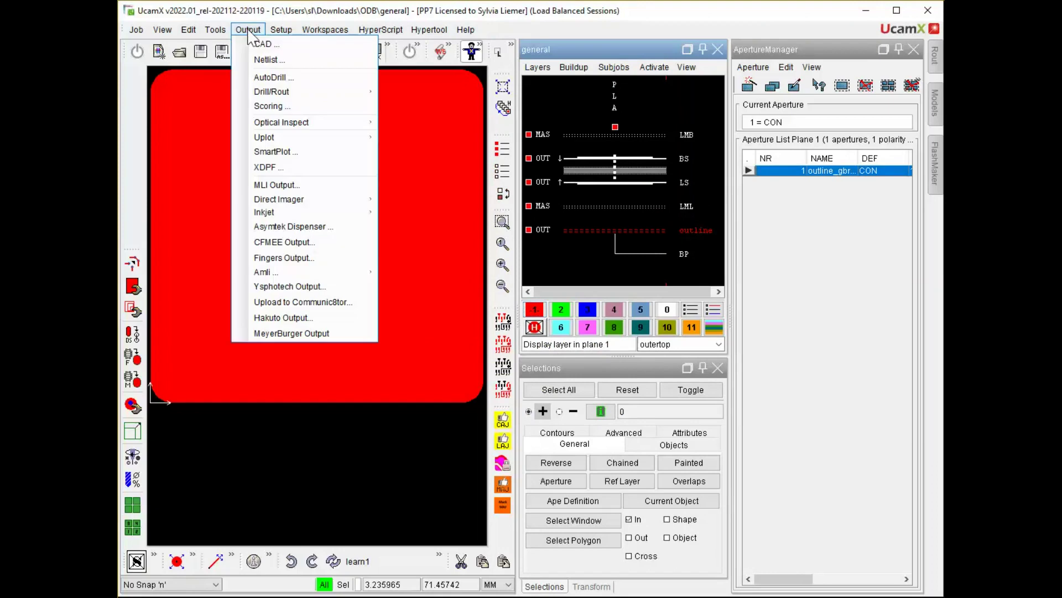
click(271, 41)
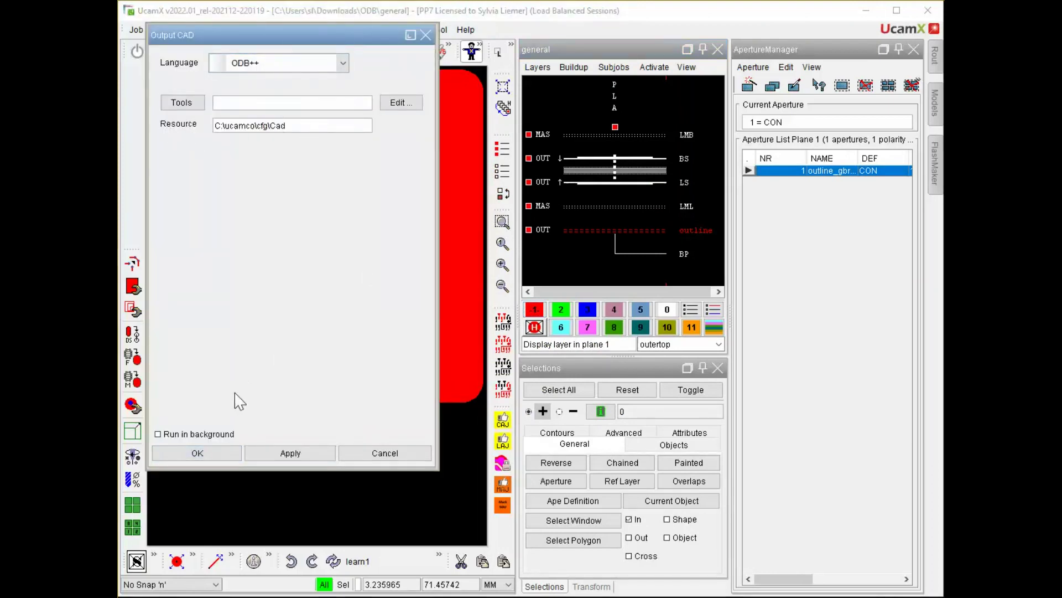
click(220, 457)
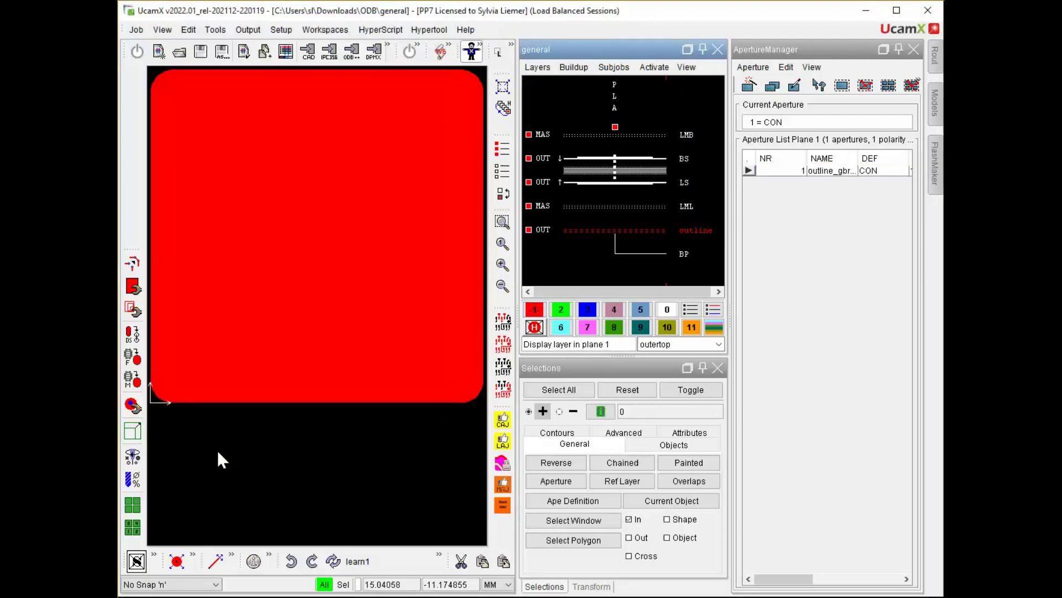
Step: Import the ODB++ job "general" from C:\tmp\odb, closing the current job
click(136, 29)
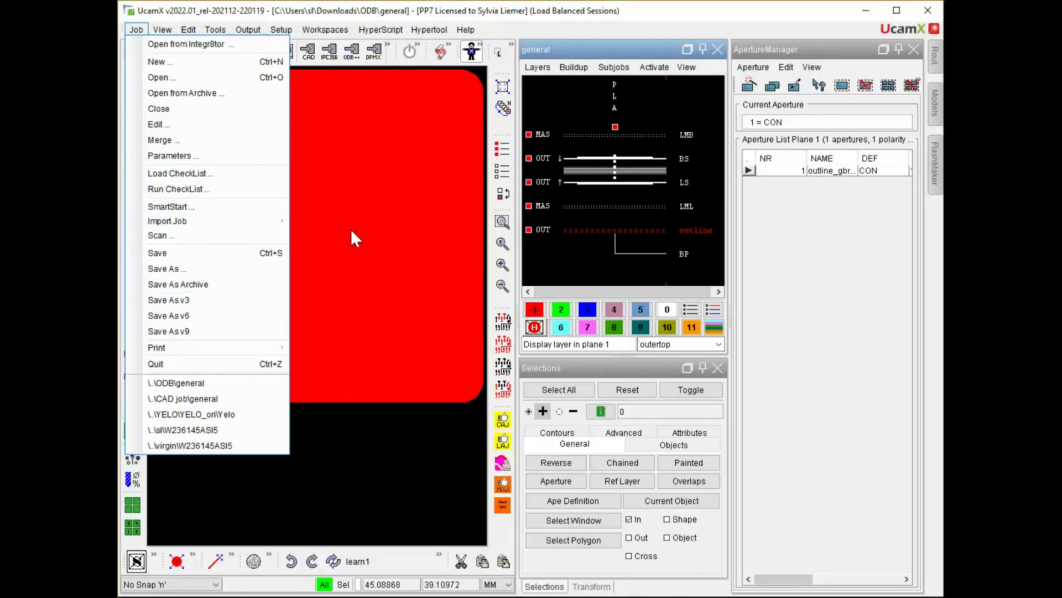
mouse_move(266, 220)
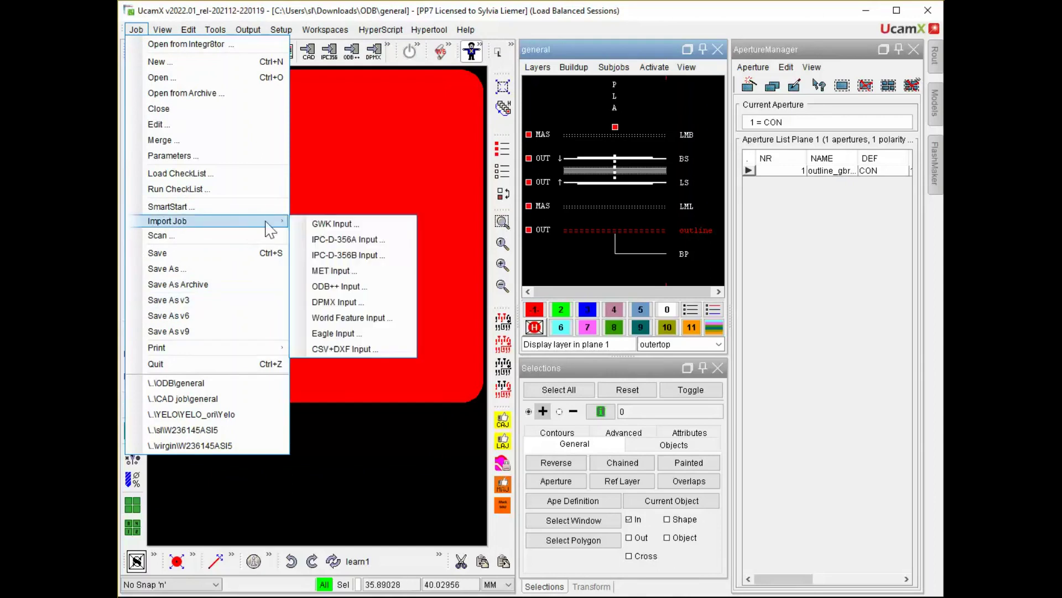
click(333, 287)
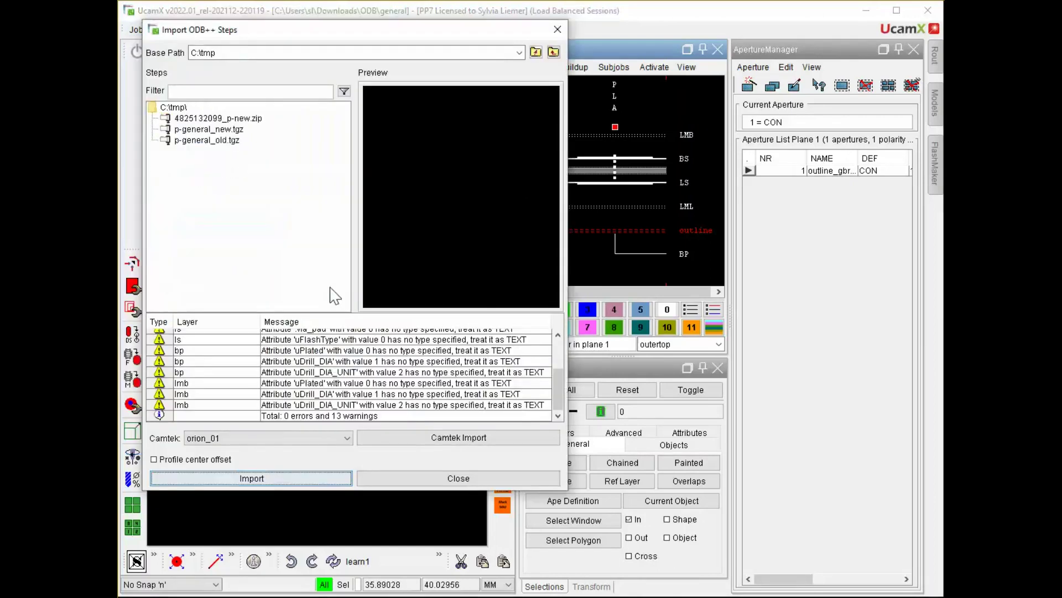
click(535, 52)
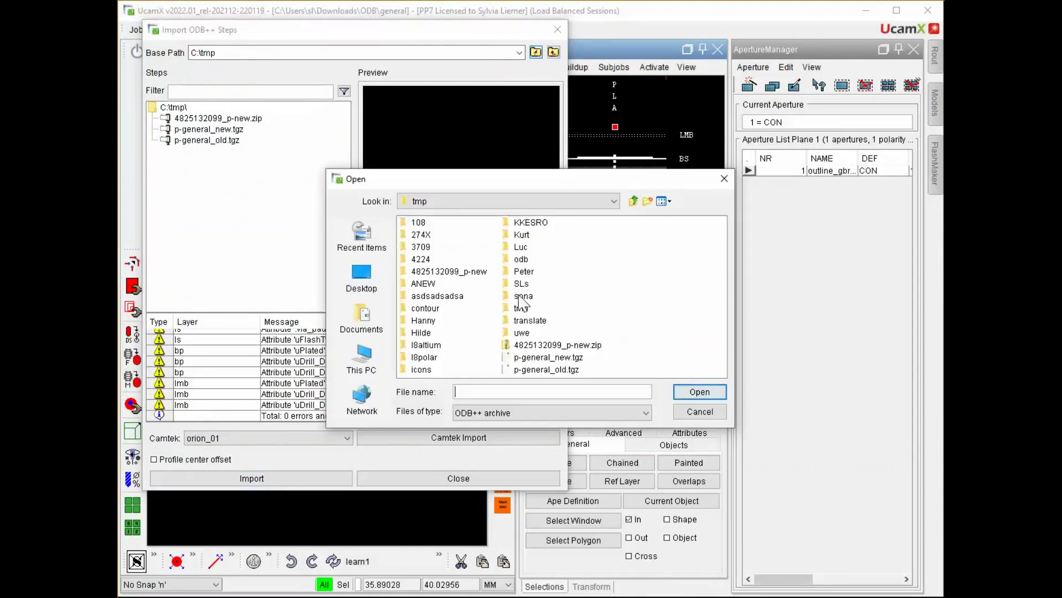
click(521, 259)
click(699, 391)
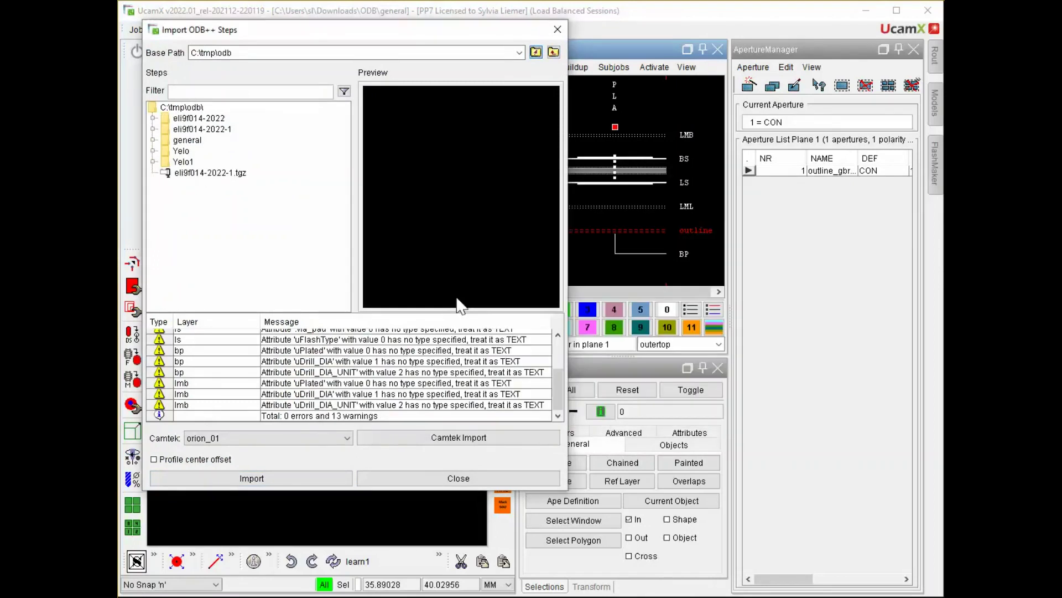
click(188, 140)
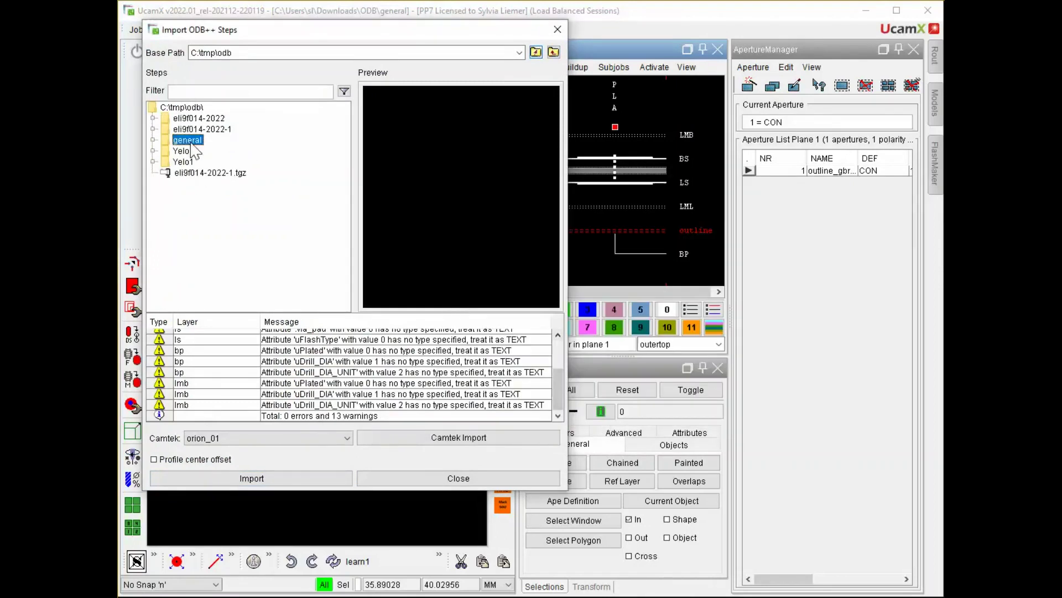
click(199, 479)
click(489, 272)
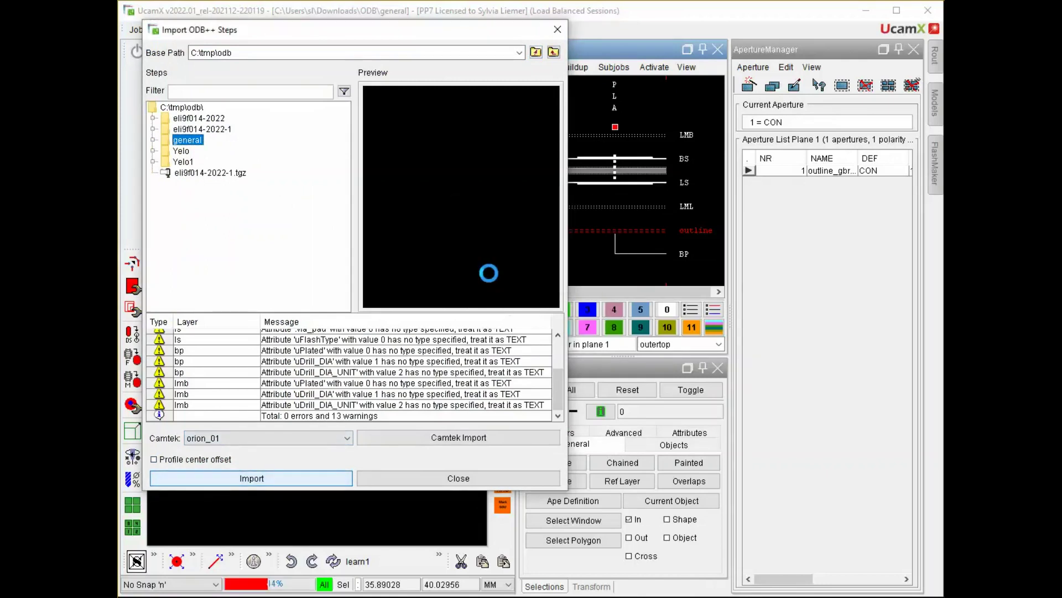
click(500, 479)
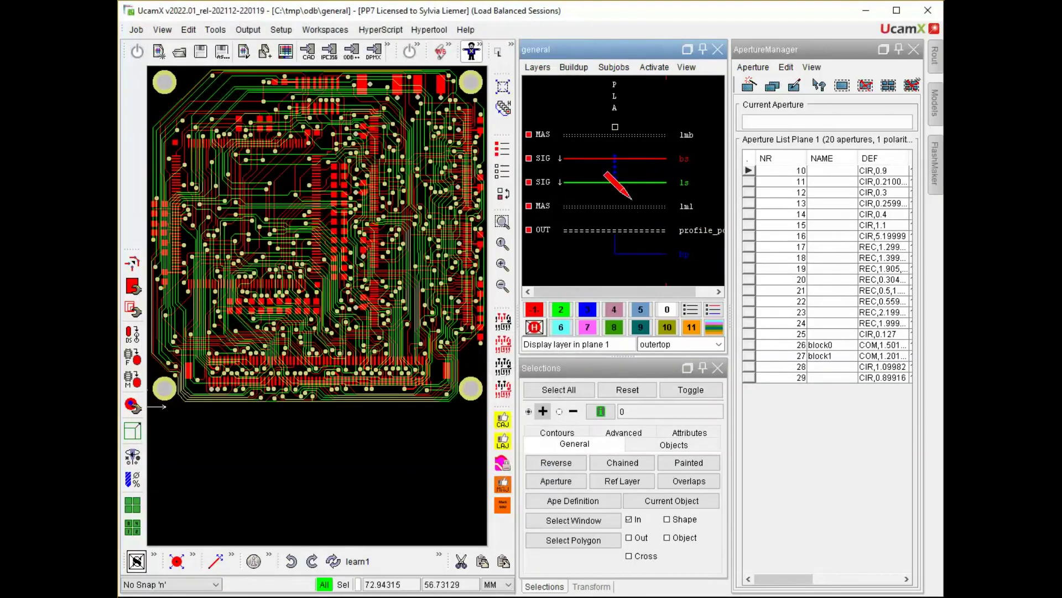
Step: Display only the imported profile layer in plane 1 and check its aperture's draw and arc columns and its full shape
click(691, 310)
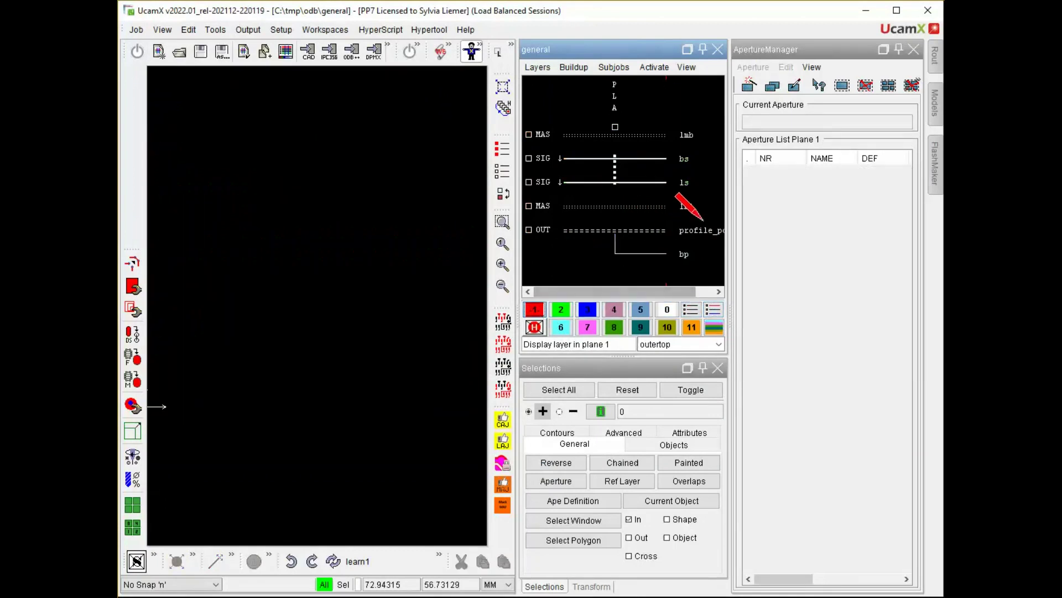
click(696, 227)
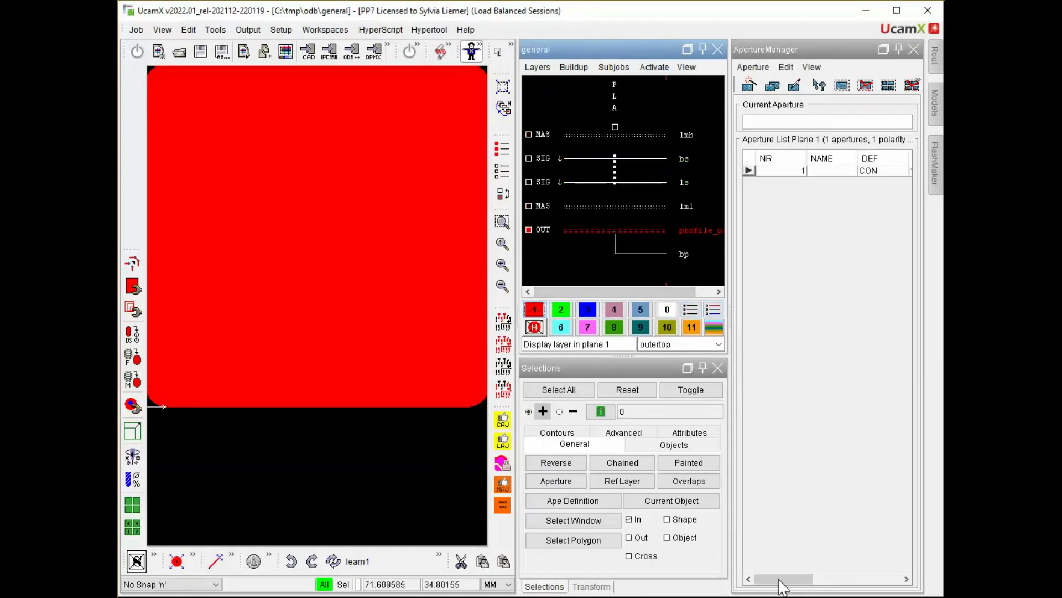
drag(785, 580, 874, 580)
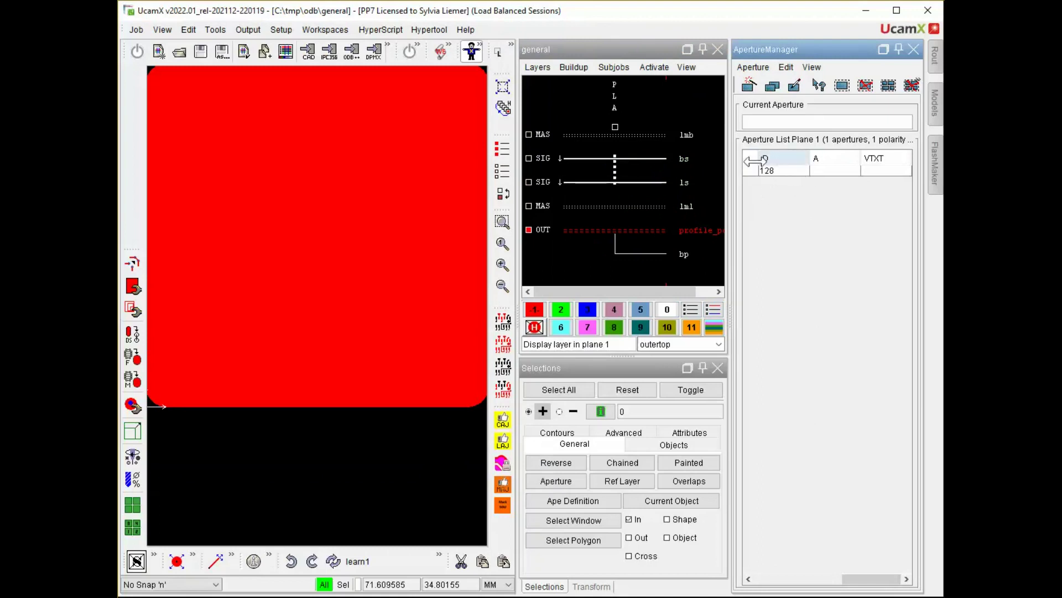
click(502, 246)
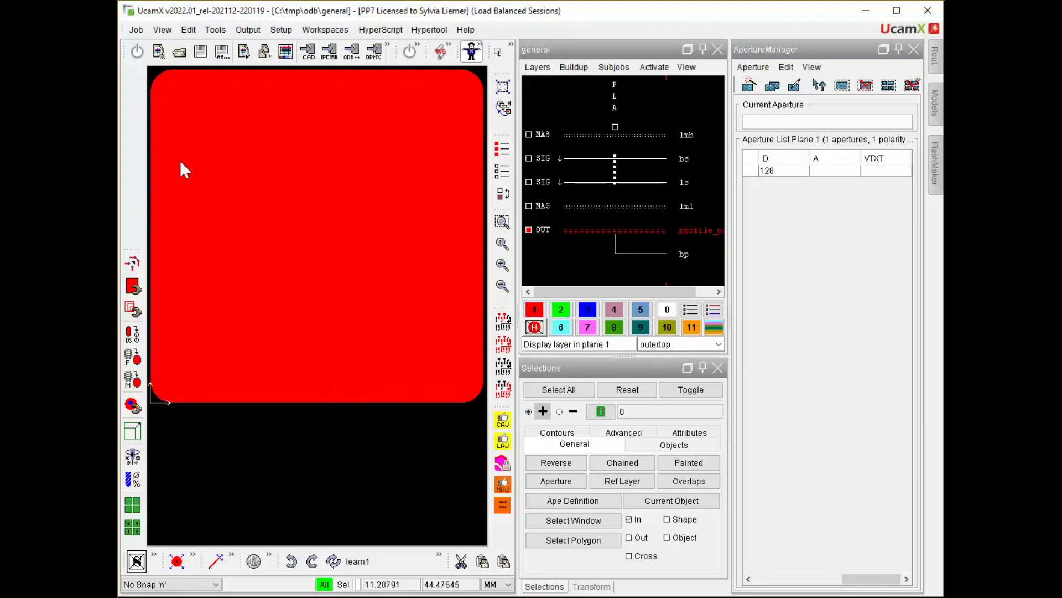
Step: Reopen the recent job ODB\general, closing the imported job without saving
click(135, 29)
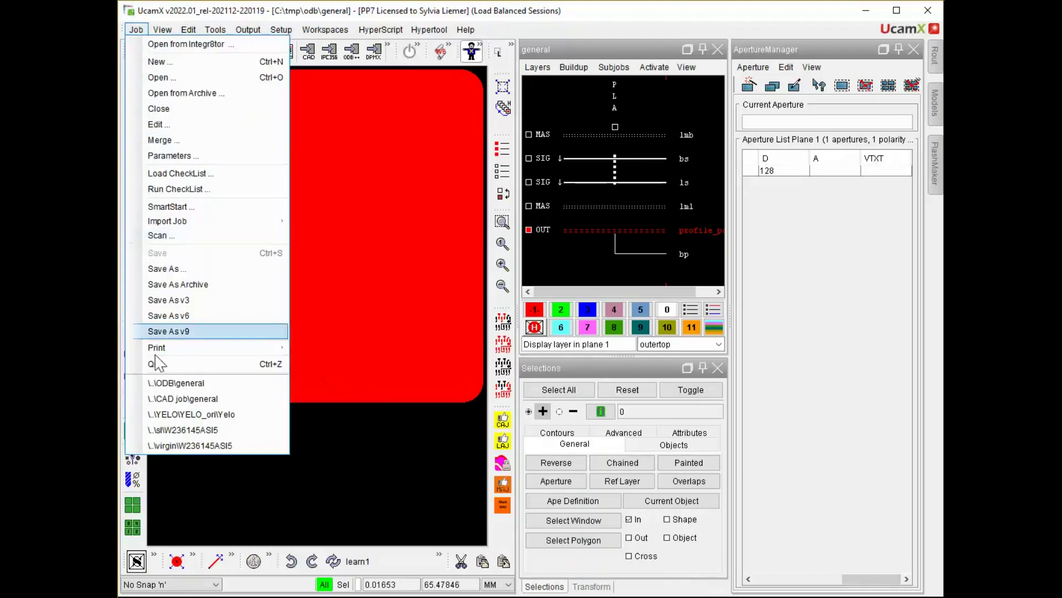
click(177, 378)
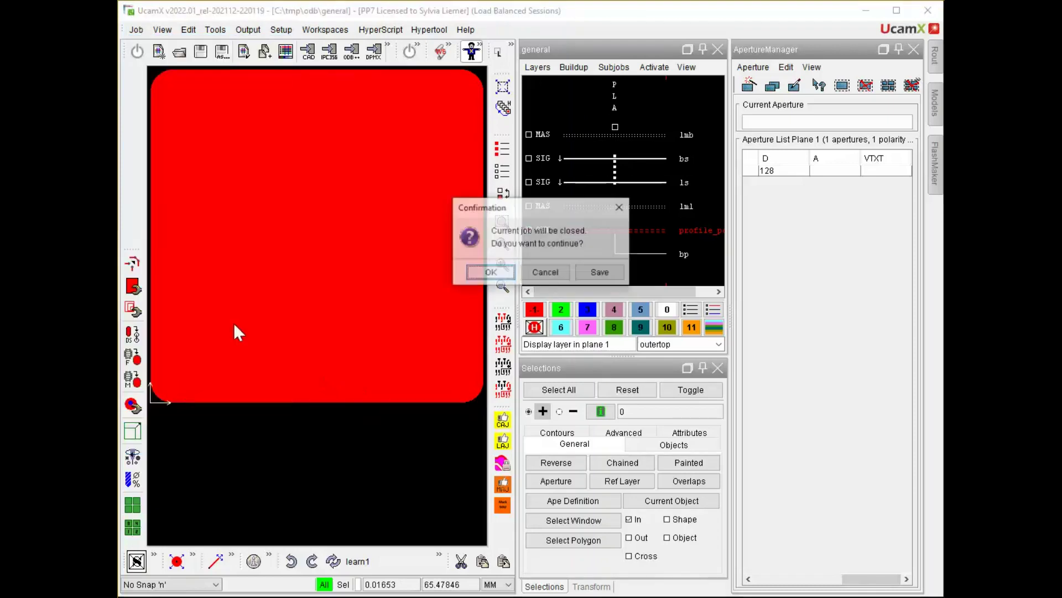
click(491, 272)
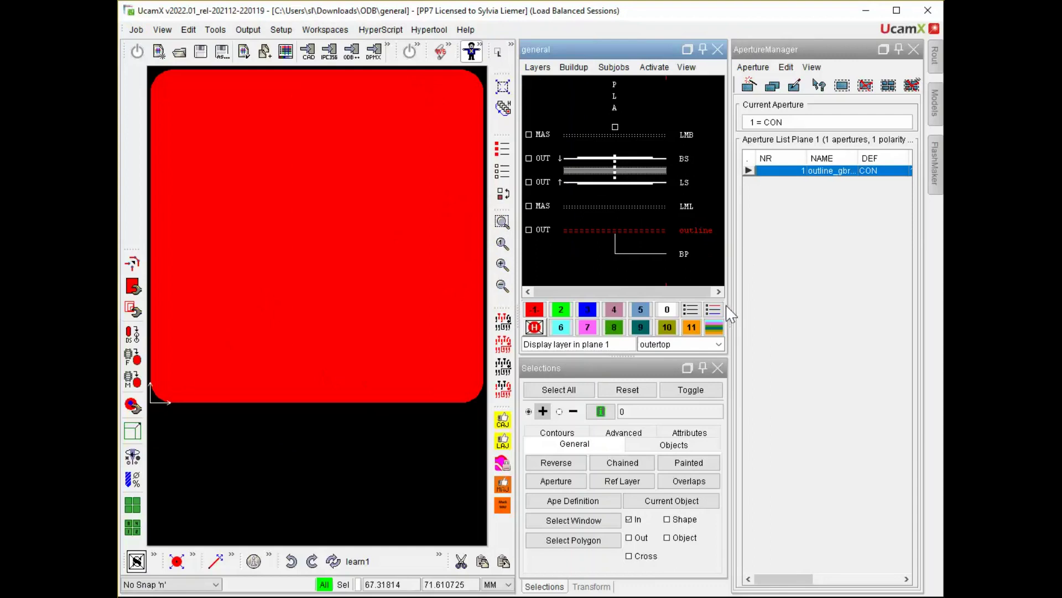
Step: Display only the outline layer in plane 1 and activate all layers of the reopened job
click(692, 311)
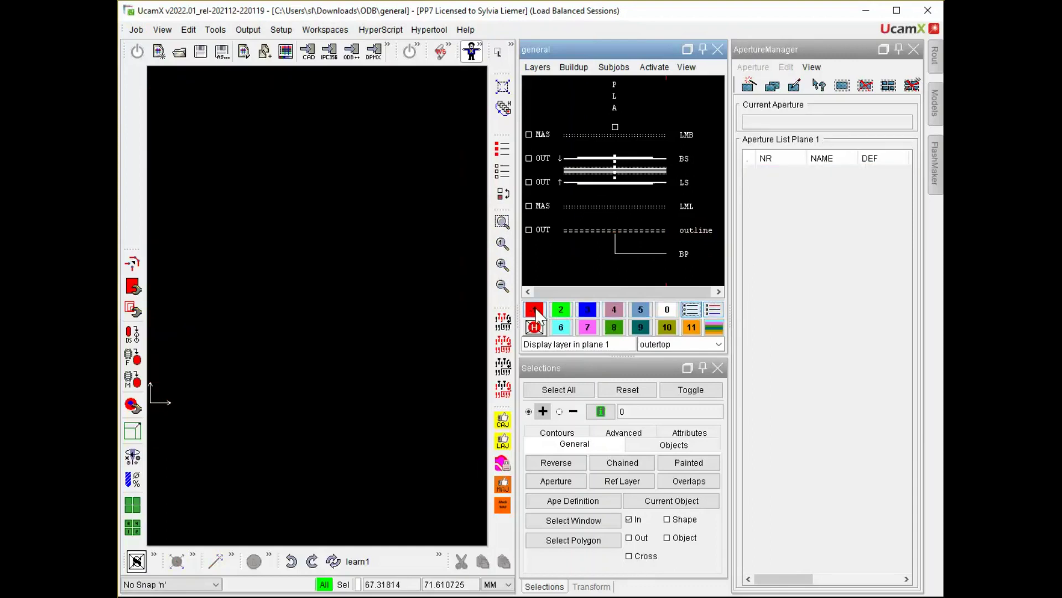
click(534, 310)
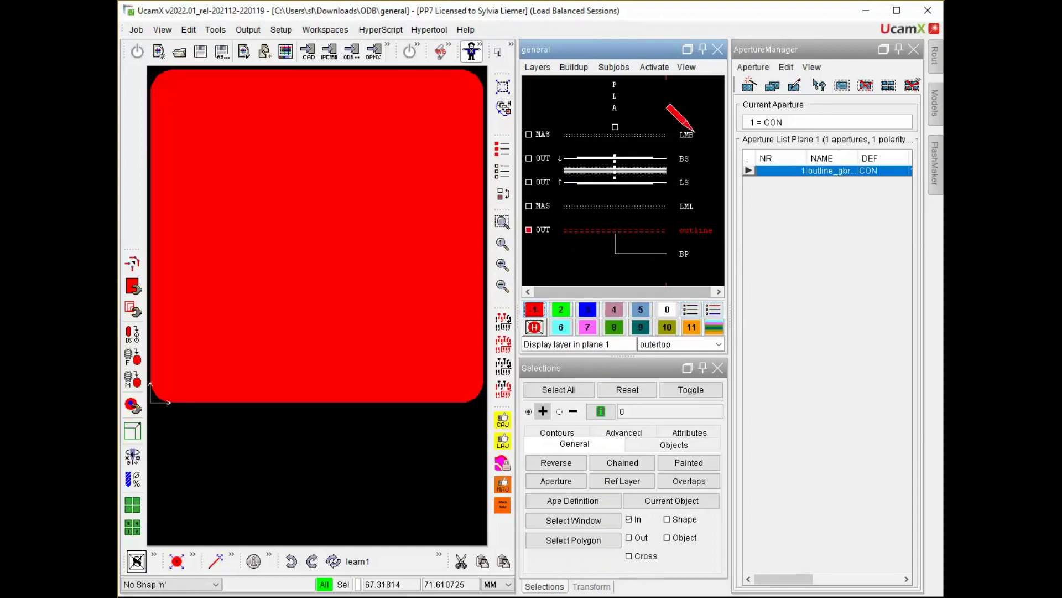
click(655, 67)
click(671, 83)
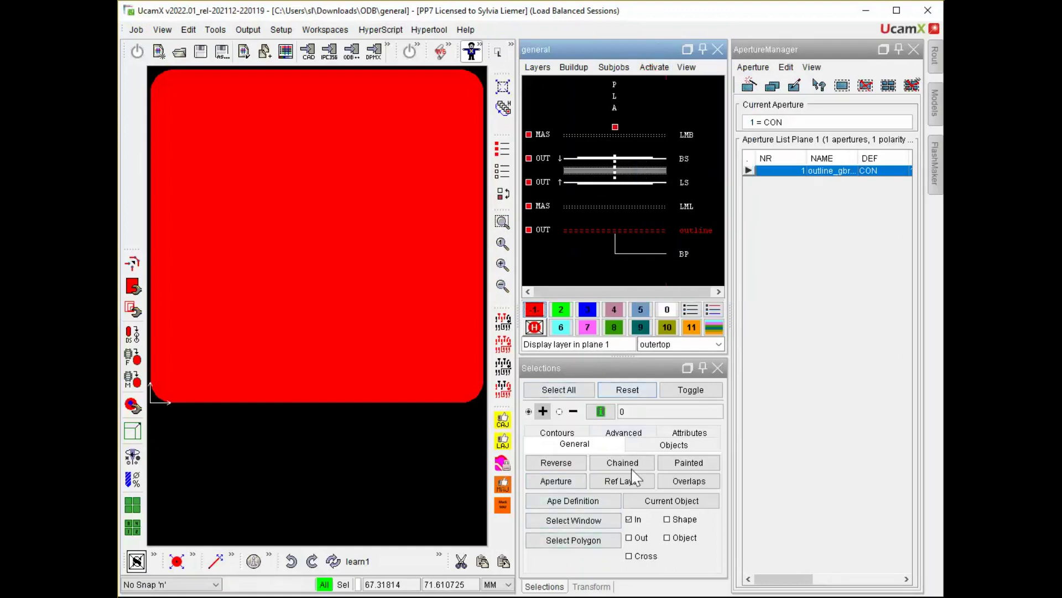
Step: Switch to Notepad++, set odbxx*profile_exp_arc to 0 in the Cad resource file, and save it
key(alt+Tab)
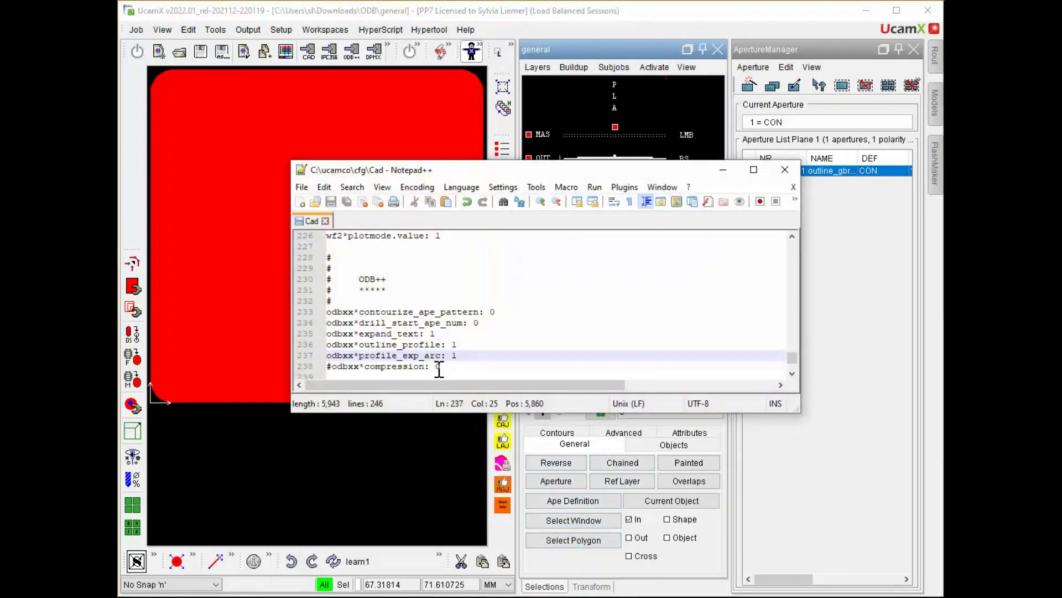
key(BackSpace)
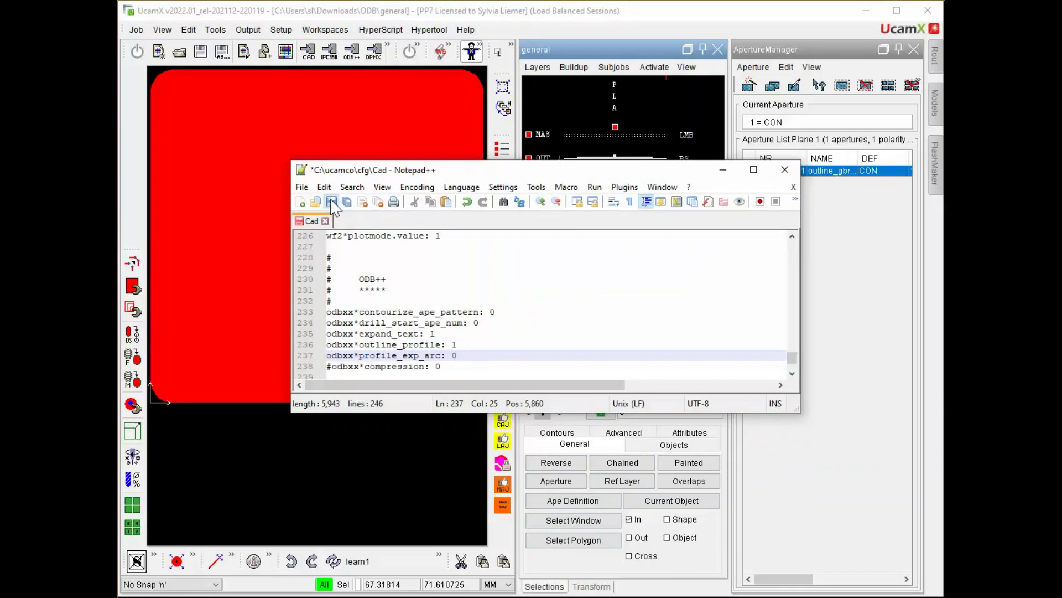
click(329, 203)
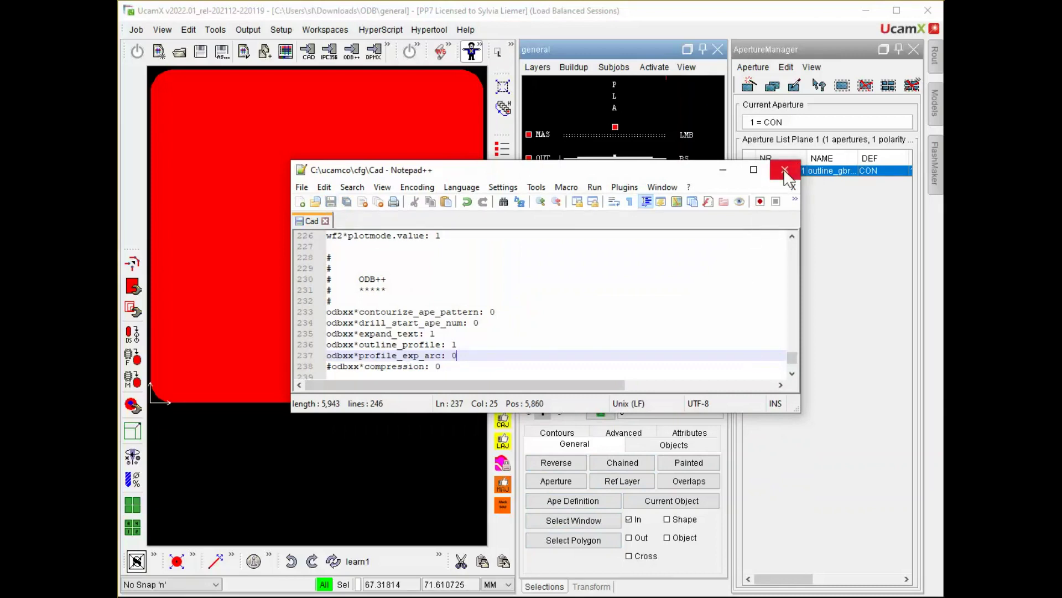
Step: Return to UcamX and output the job as ODB++ using the Cad resource file C:\ucamco\cfg\Cad
click(723, 171)
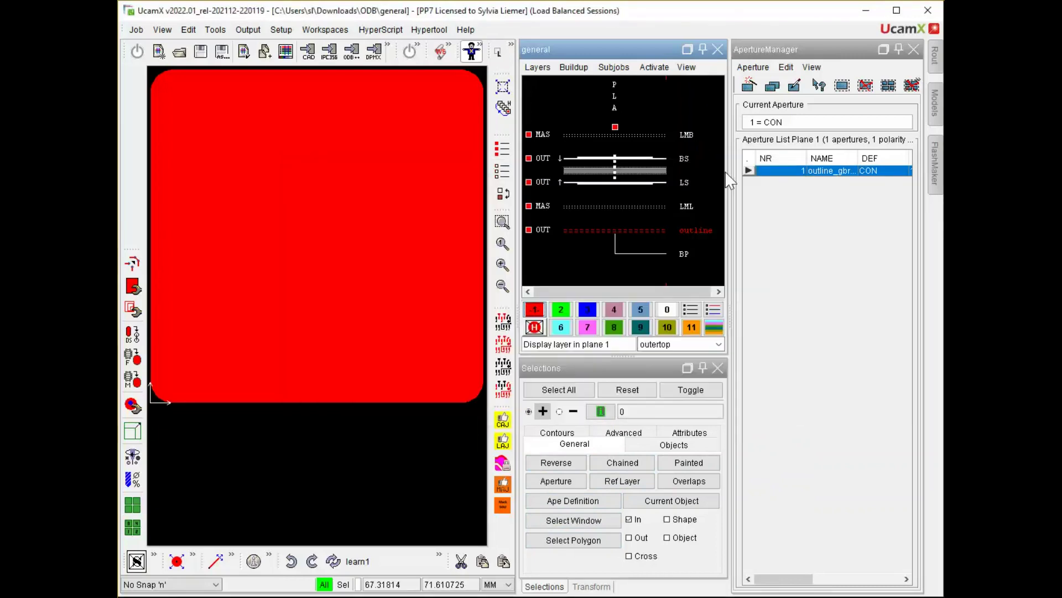
click(248, 30)
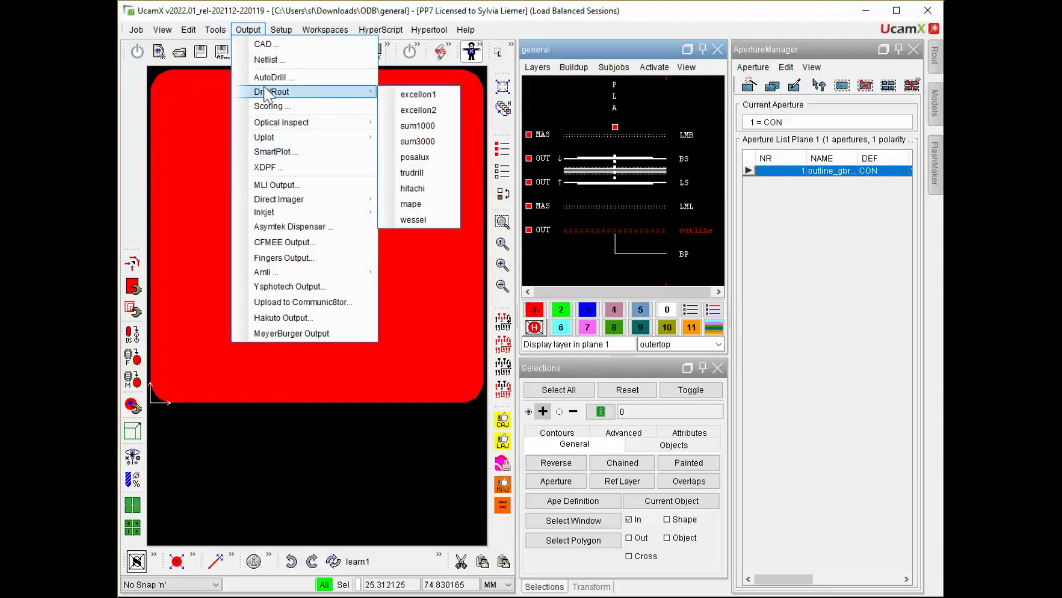
click(264, 49)
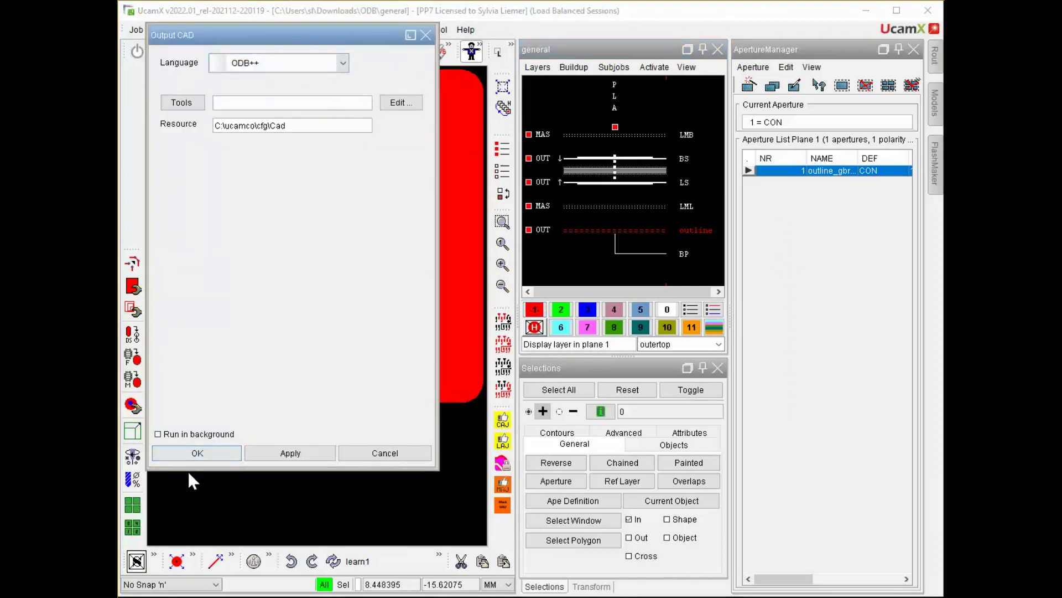
click(198, 453)
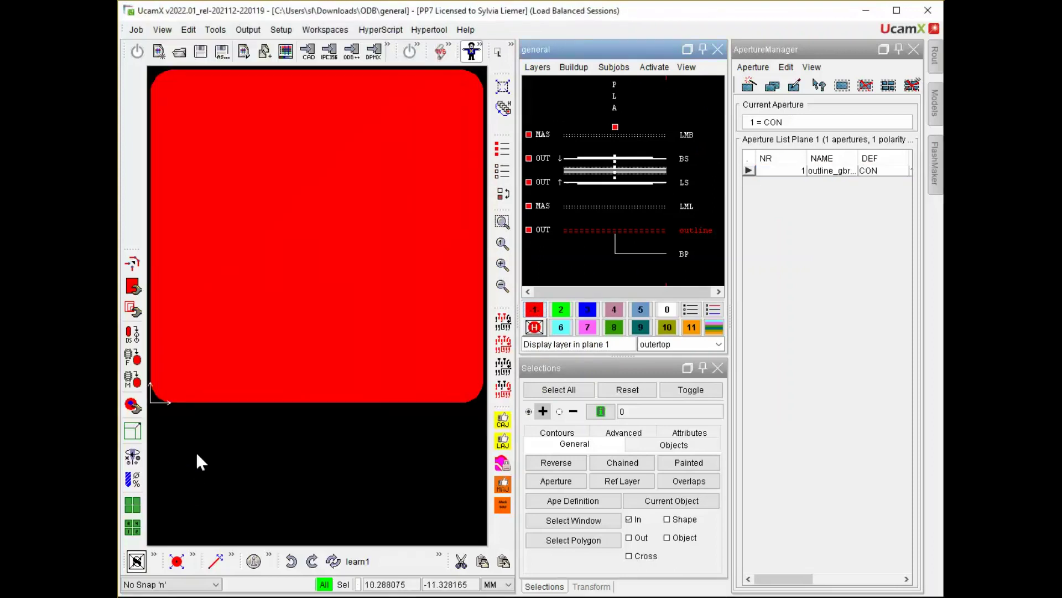
Step: Start an ODB++ job import and set its base path to C:\tmp\odb
click(136, 30)
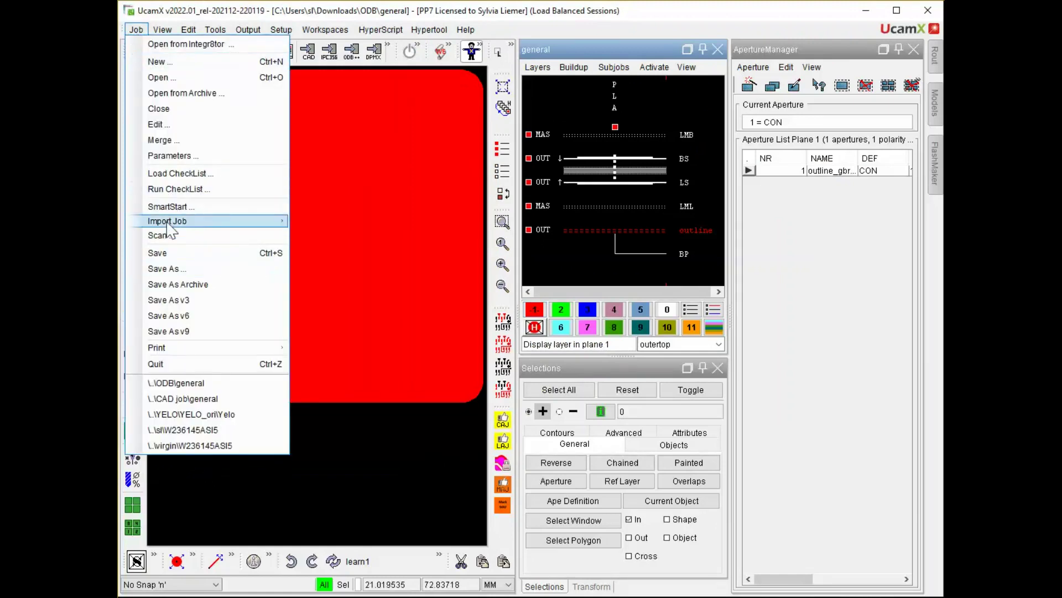
mouse_move(173, 224)
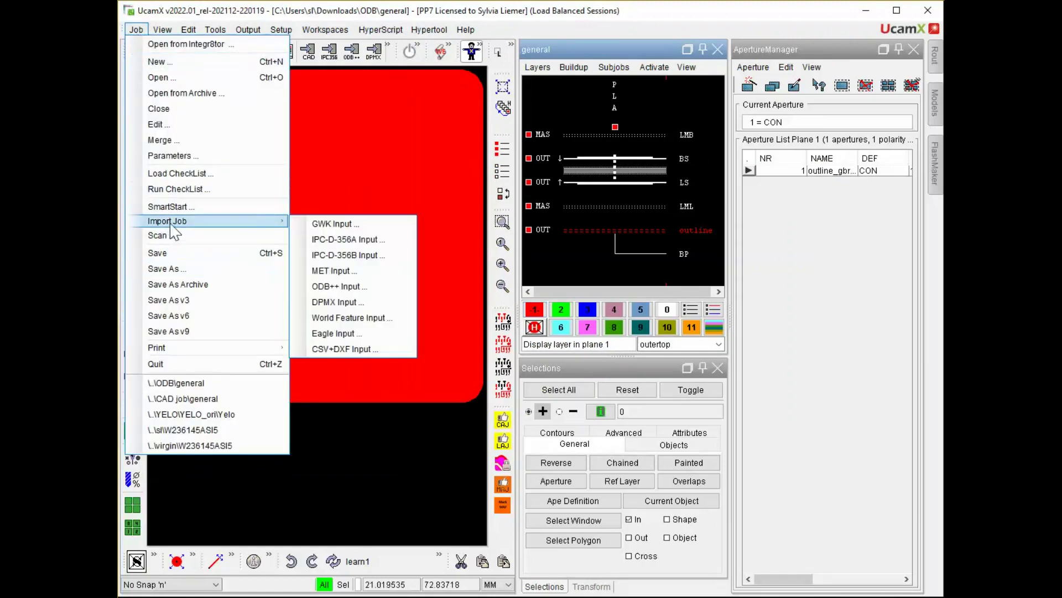
click(339, 288)
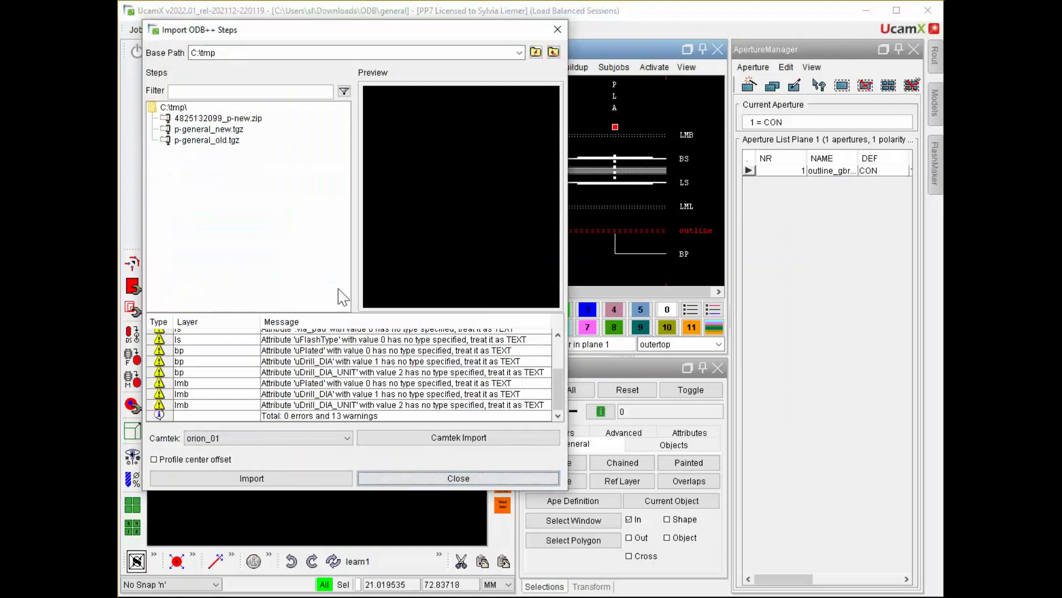
click(535, 52)
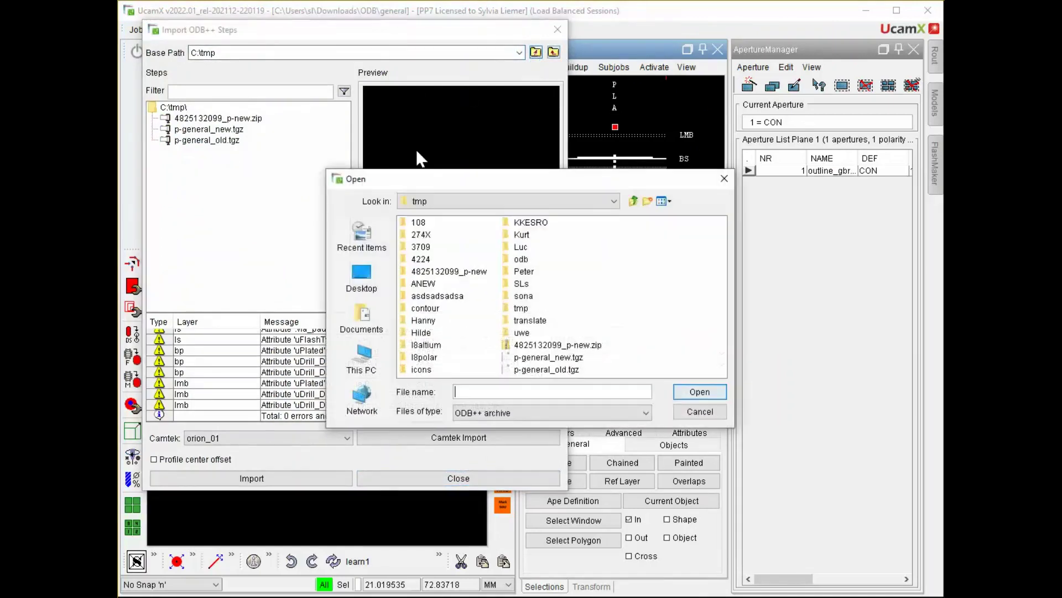
click(520, 259)
click(700, 391)
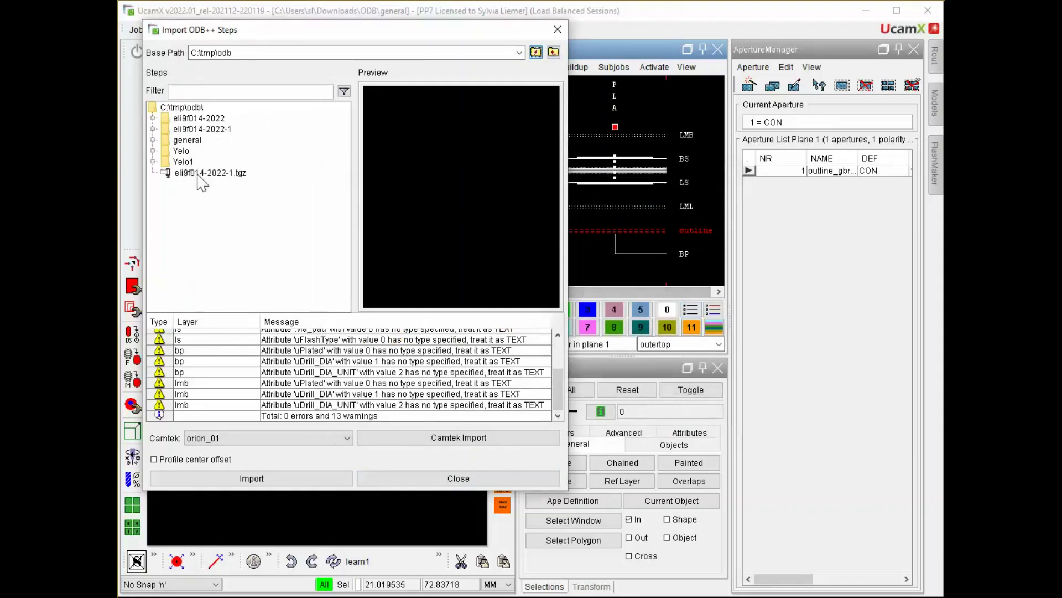
Step: Import the general job from the ODB++ folder and close the import dialog
click(188, 140)
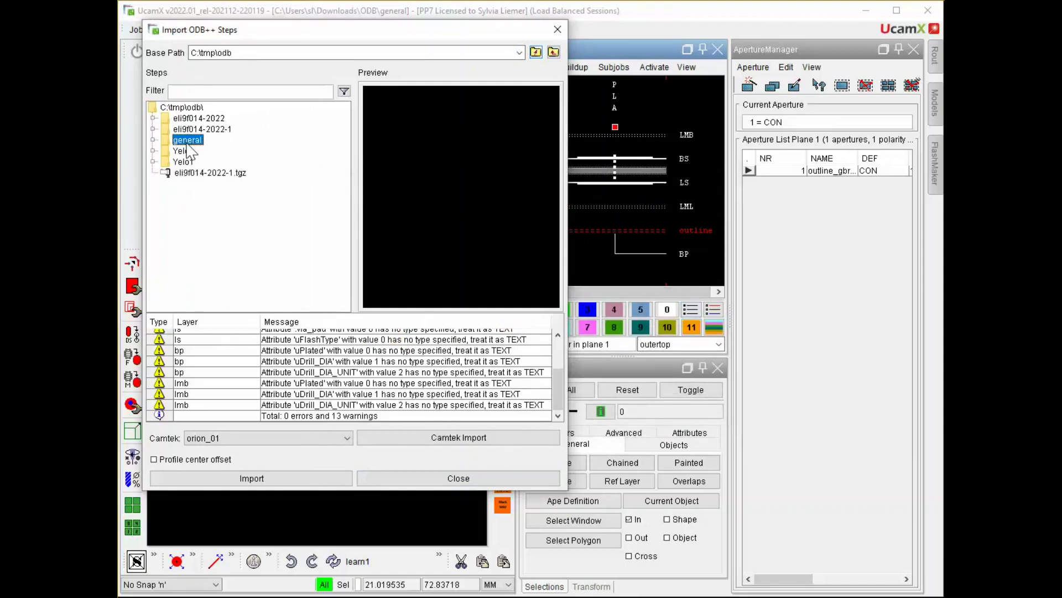
click(210, 480)
click(491, 272)
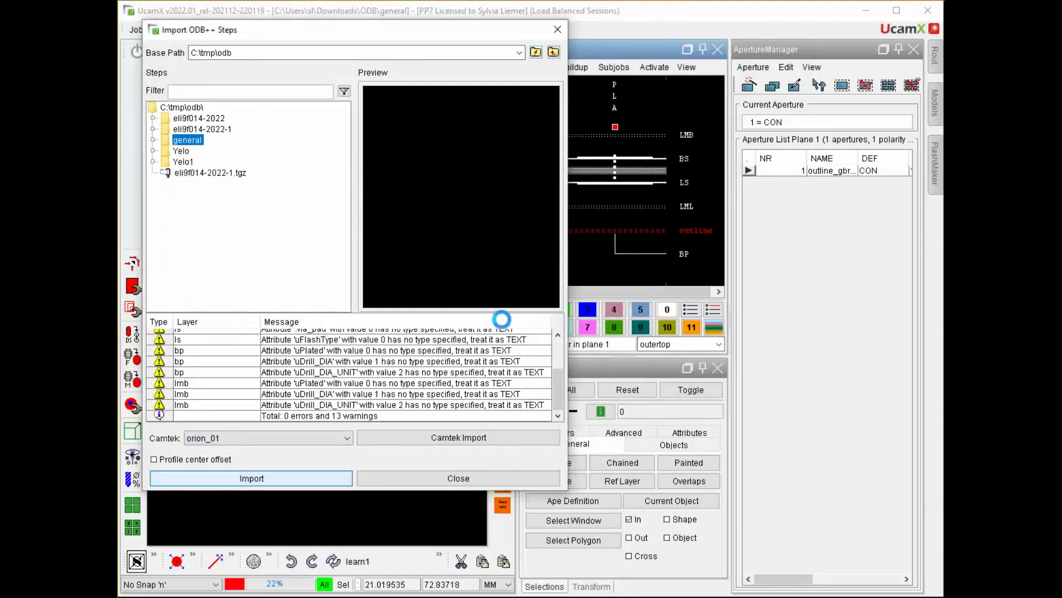
click(499, 482)
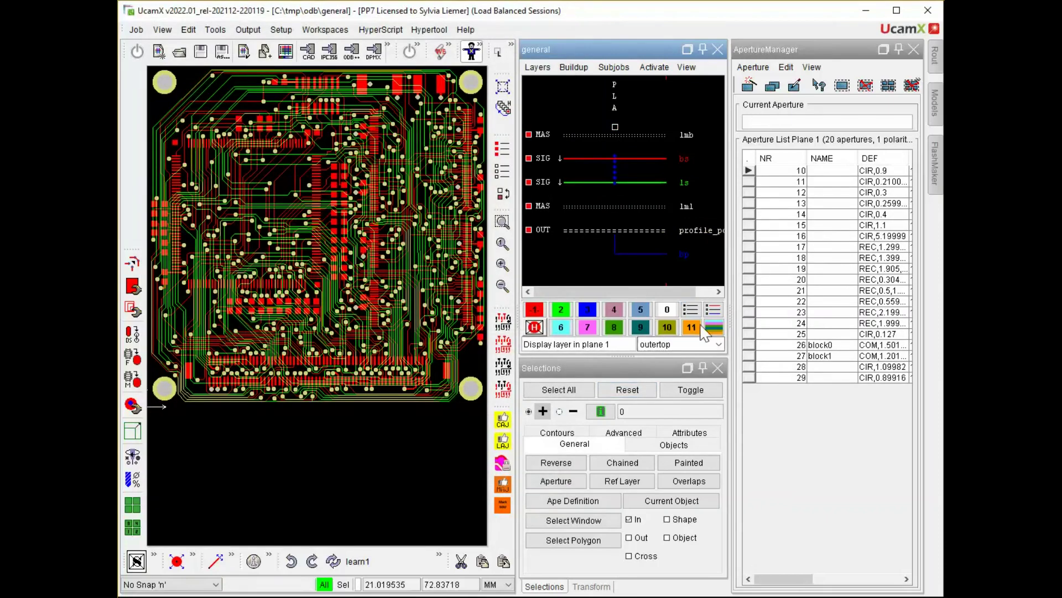
Step: Hide all layers, display only the profile layer in plane 1, and check its aperture's draw and arc columns
click(666, 310)
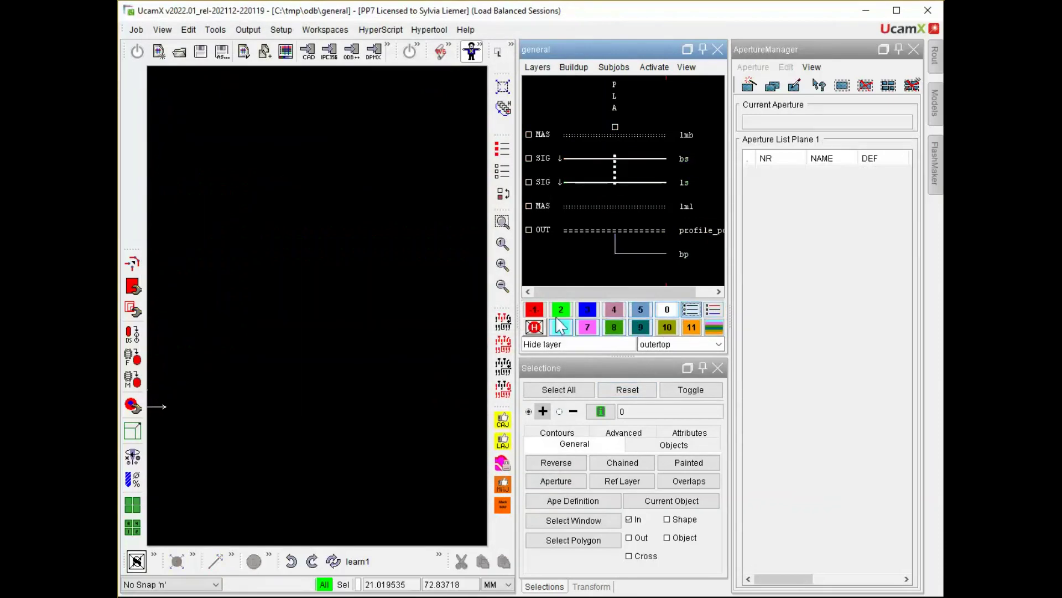
click(675, 230)
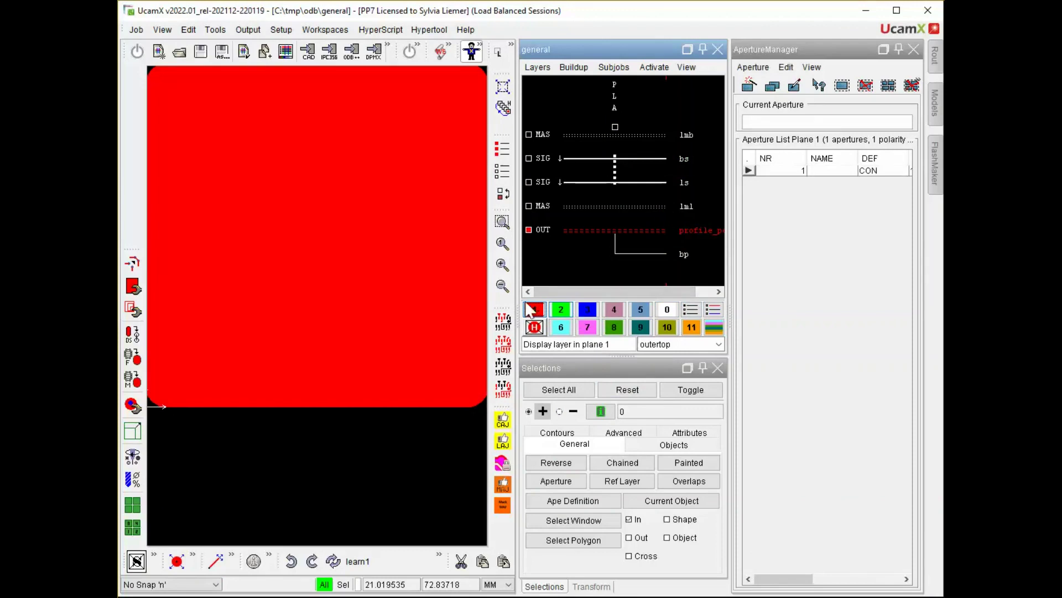
drag(814, 584, 925, 586)
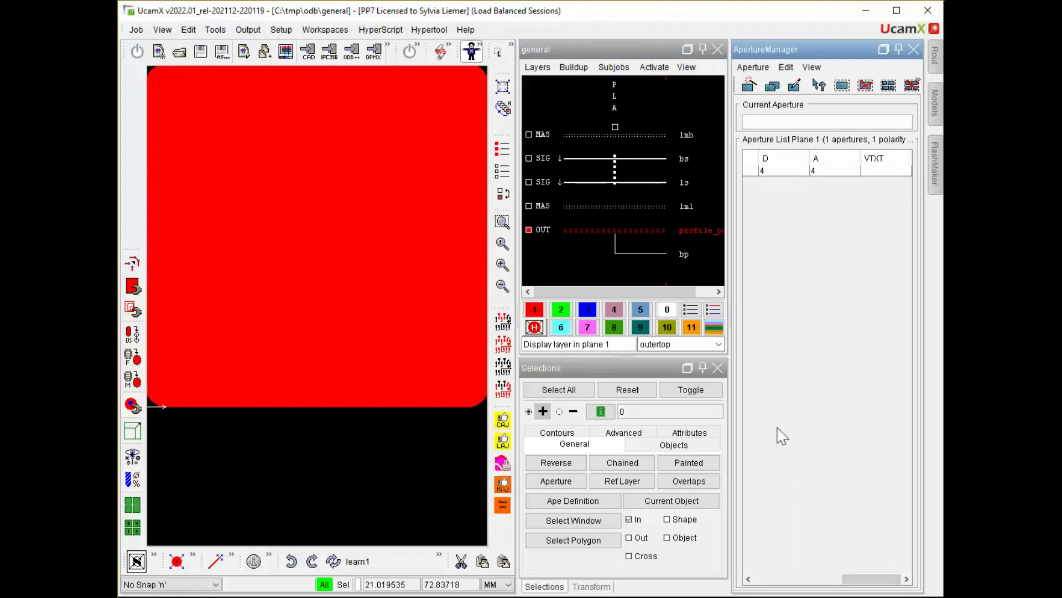
Step: Select everything on the profile layer and check the selection's count of draws, arcs and regions
click(607, 389)
click(601, 414)
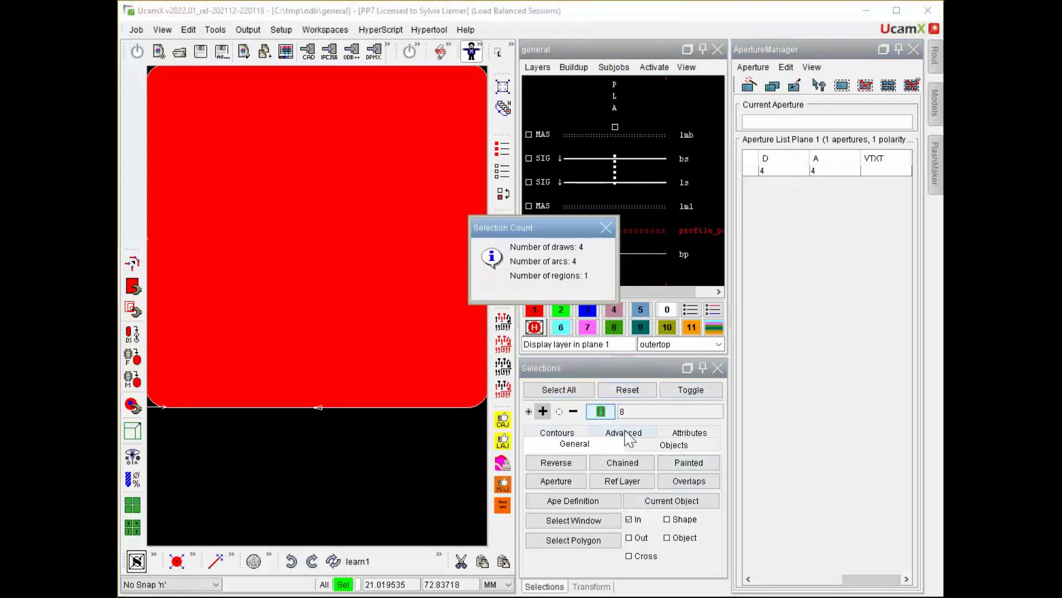
click(606, 228)
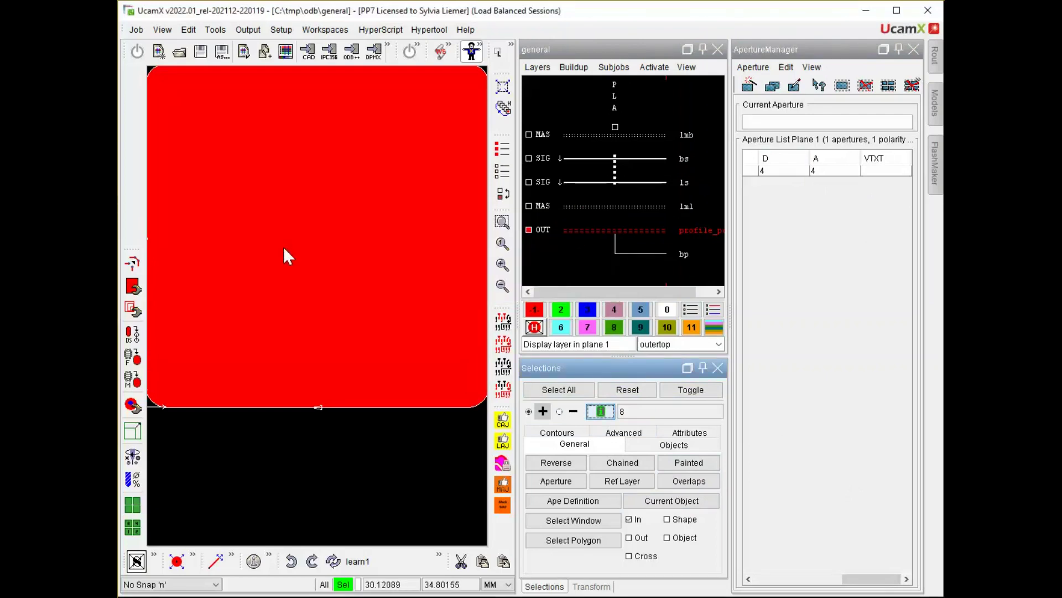